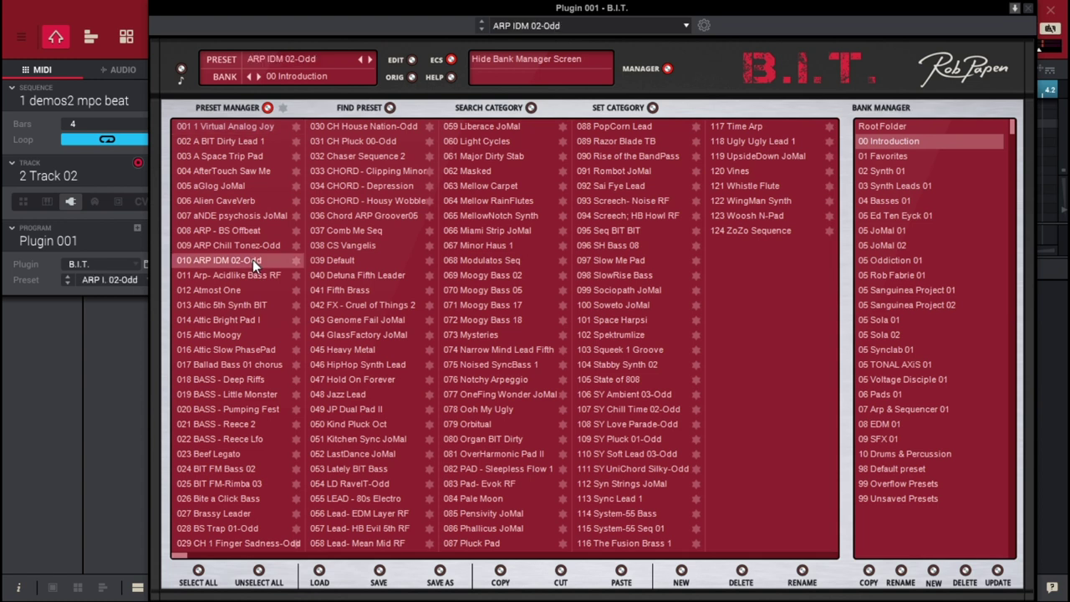
Step: Load the Attic Moogy preset in the B.I.T. synth and record a melody with it on Track 02
click(216, 334)
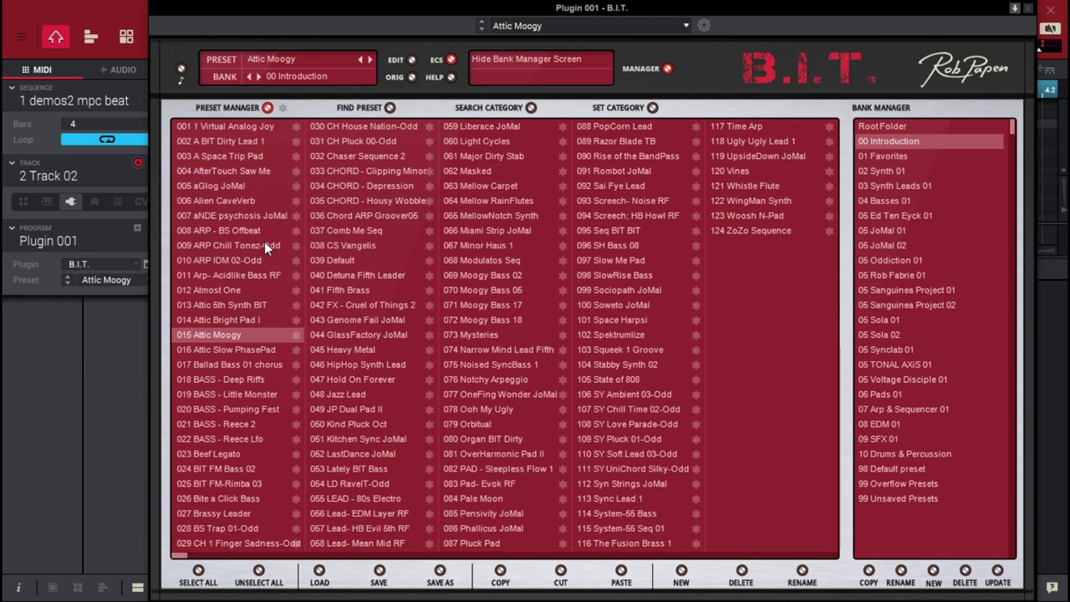
click(1030, 9)
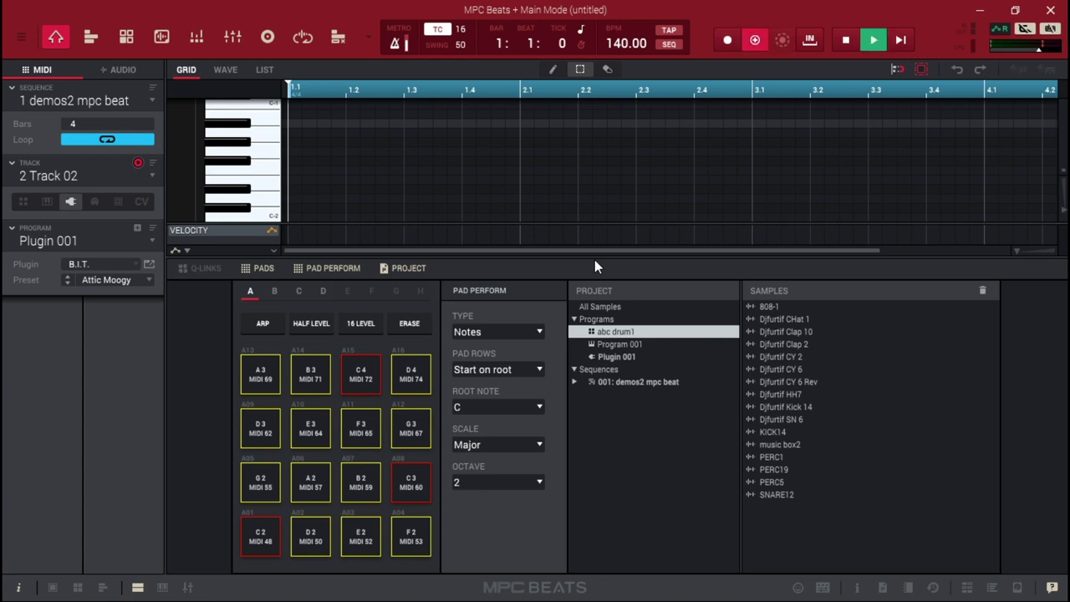
key(f)
key(r)
key(r)
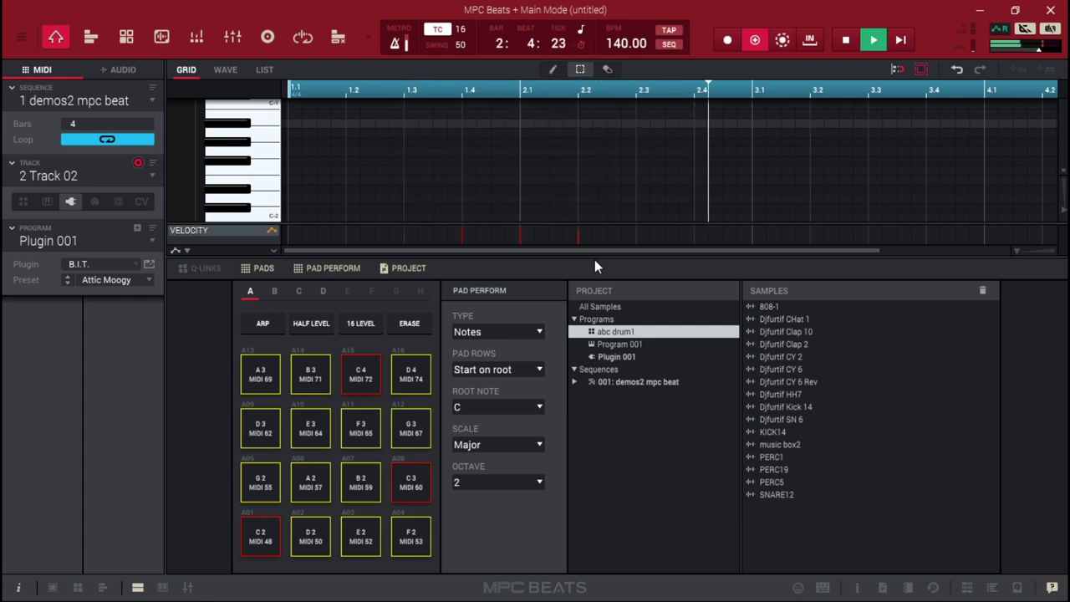
key(q)
key(r)
key(r)
key(q)
key(r)
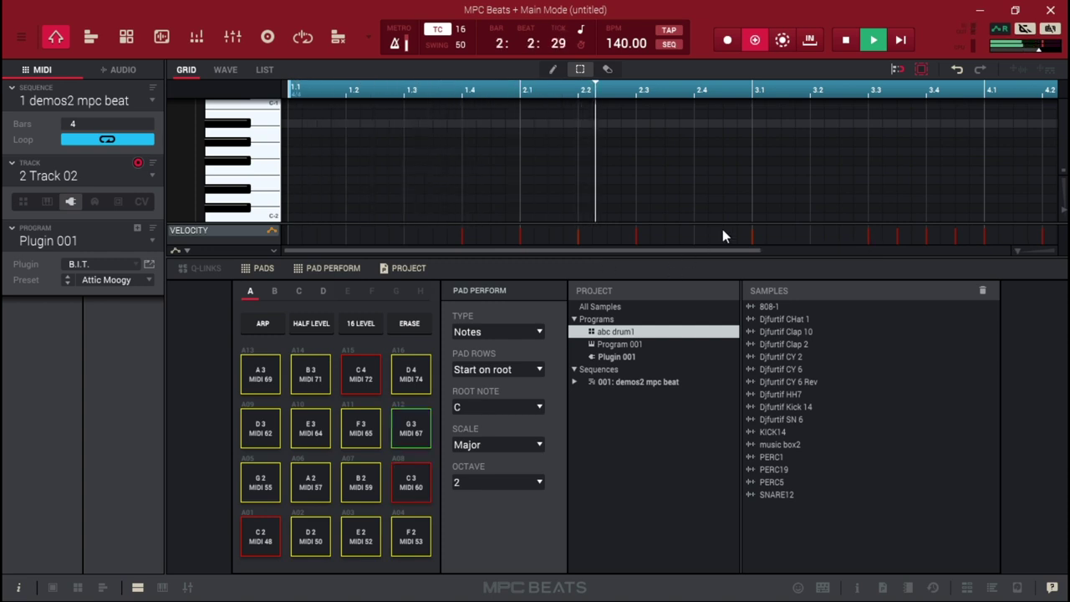
key(space)
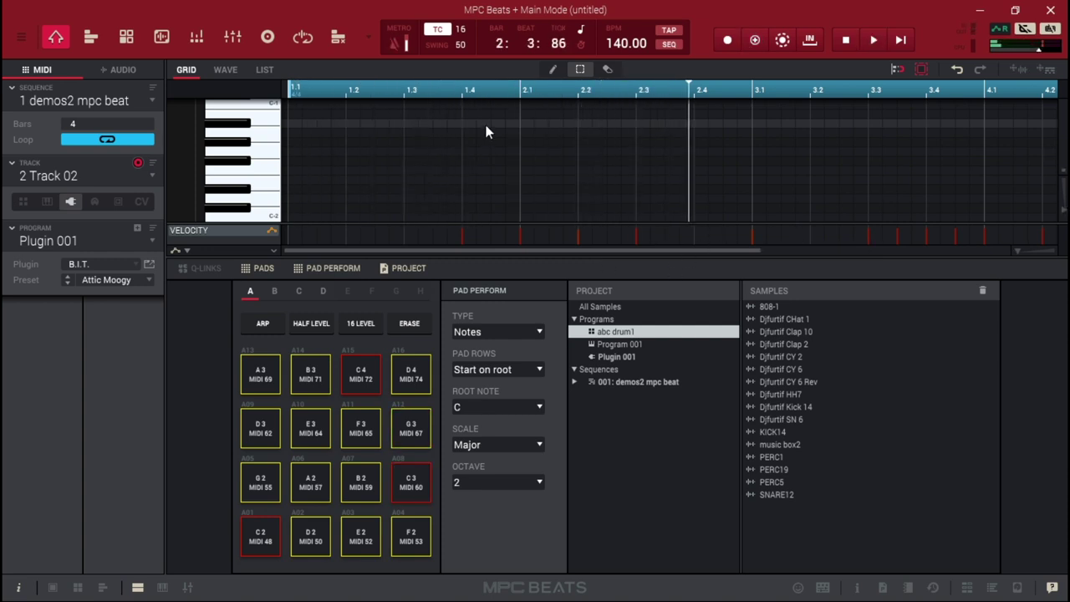
Step: Examine the recorded Track 02 notes in the track view while playing the sequence back
click(100, 37)
drag(728, 259, 742, 168)
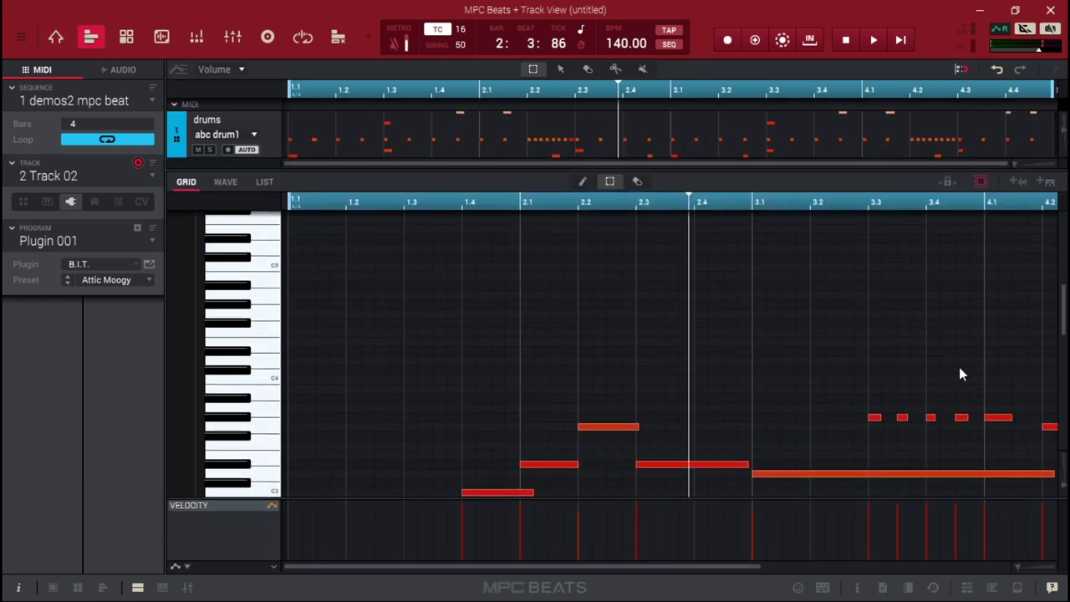
scroll(1064, 314, down, 5)
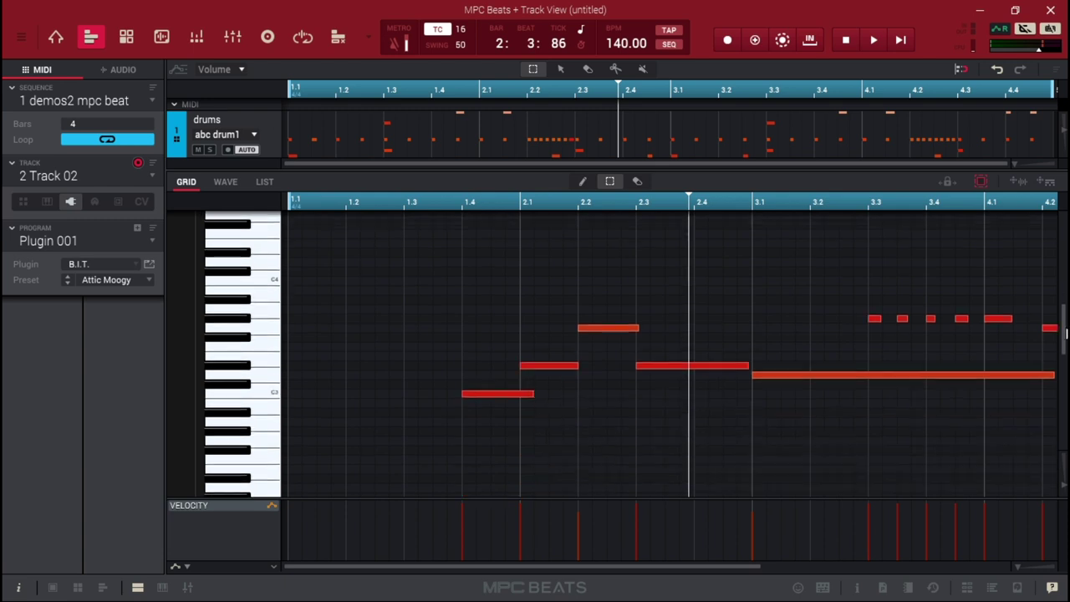
key(space)
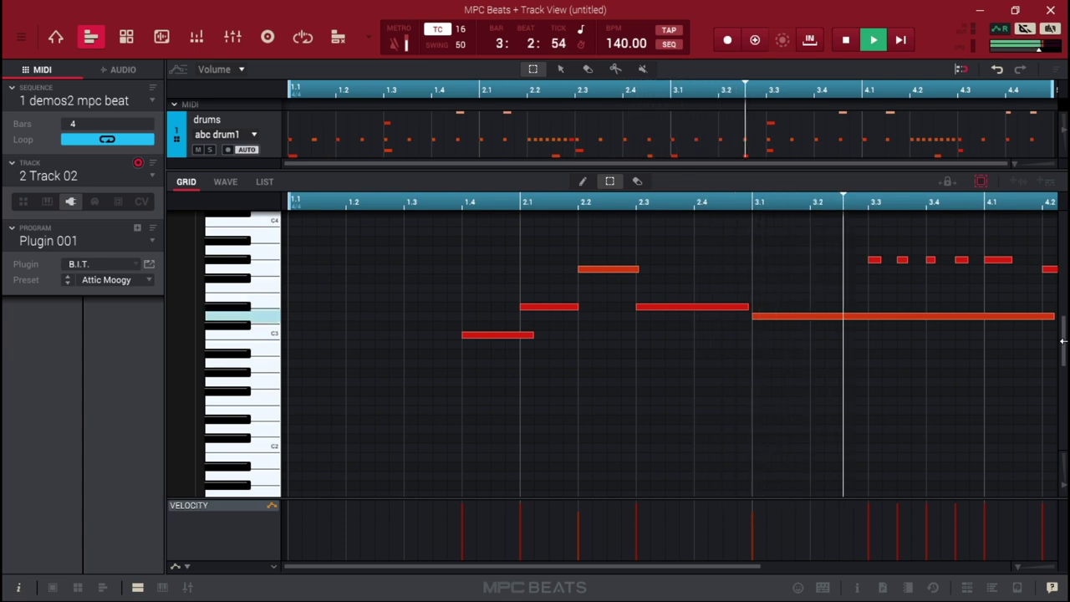
key(space)
Step: Lower the Plugin 001 volume slightly in the channel mixer and listen to the balance with the drums
click(232, 39)
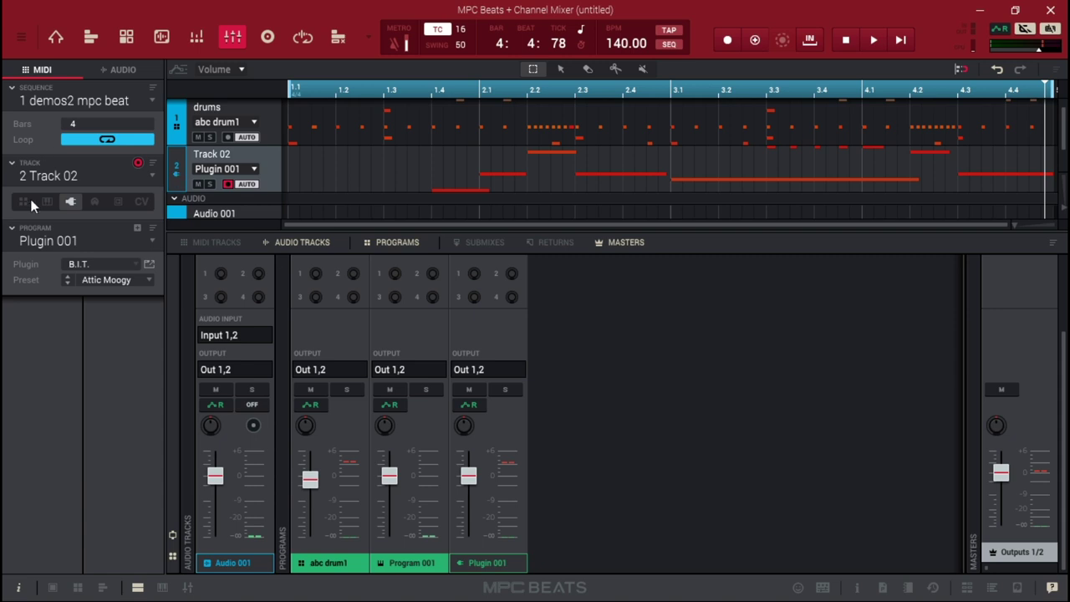
click(151, 263)
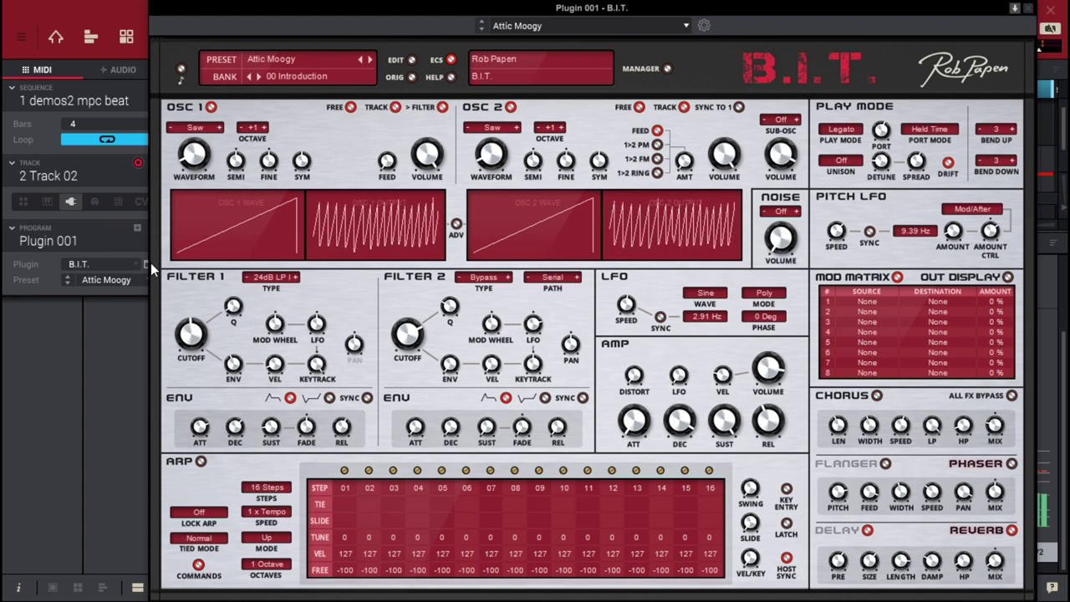
click(1050, 8)
mouse_move(468, 476)
mouse_down()
mouse_move(471, 535)
mouse_move(468, 481)
mouse_up()
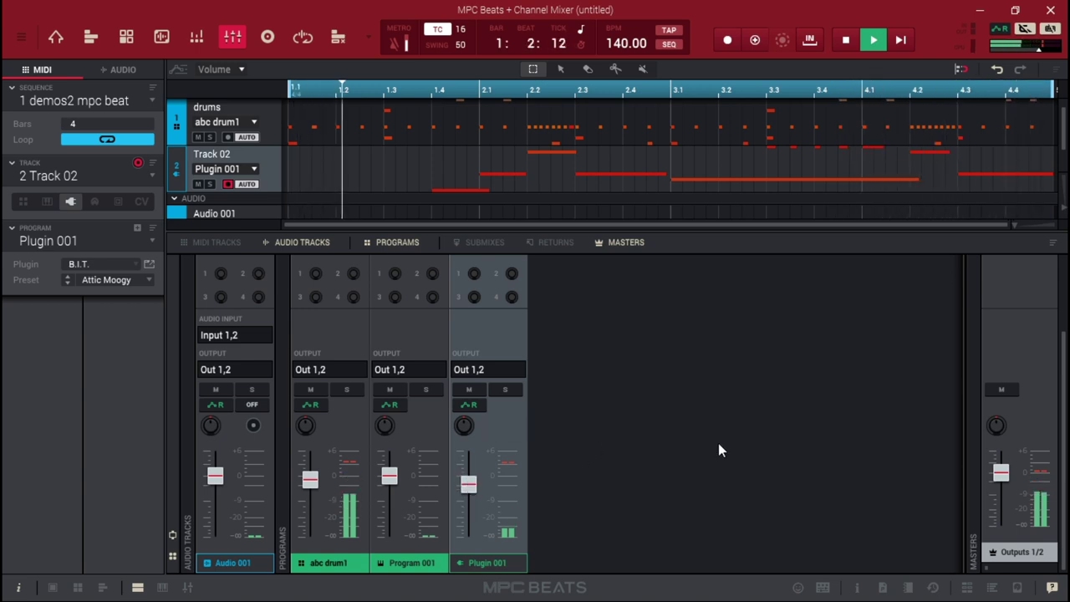
key(space)
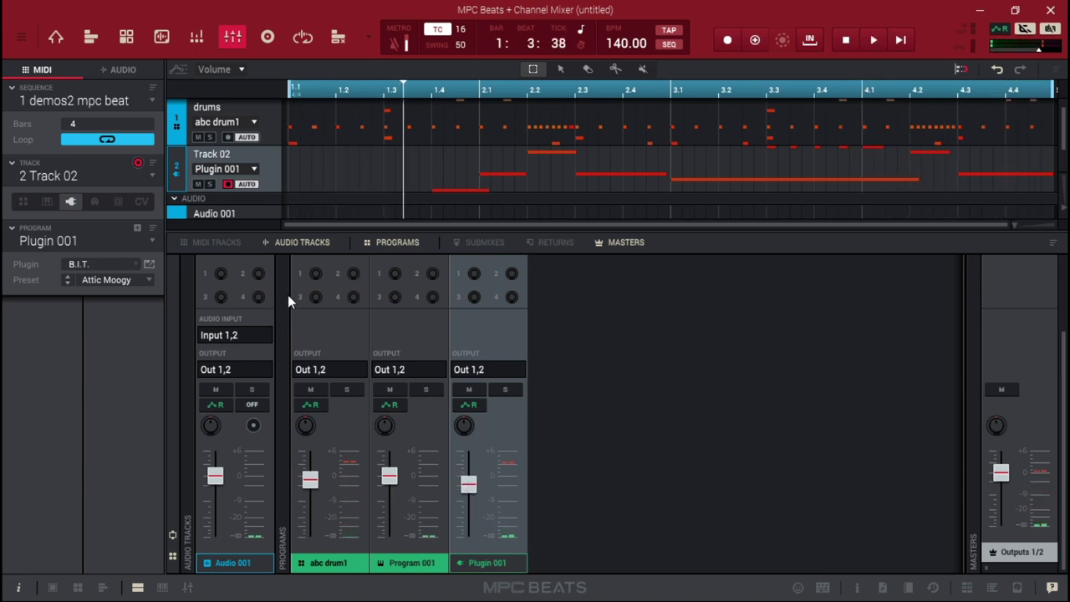
Step: Select the drums track and activate 16 Levels for pad A15 808-1, with type Tune and Pad 4 as original pad
drag(321, 232, 349, 333)
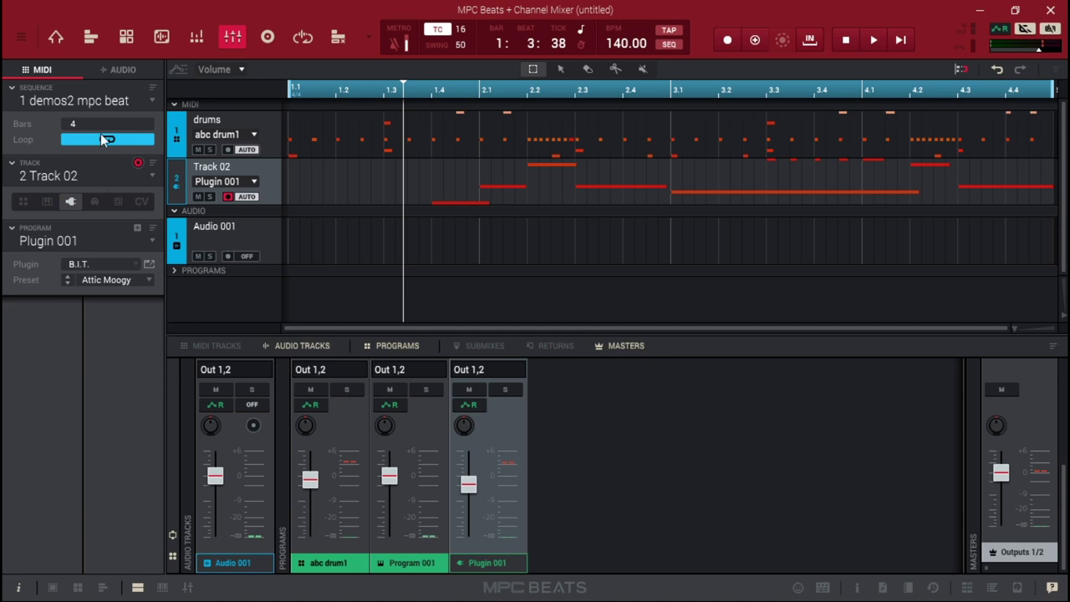
click(155, 174)
click(87, 193)
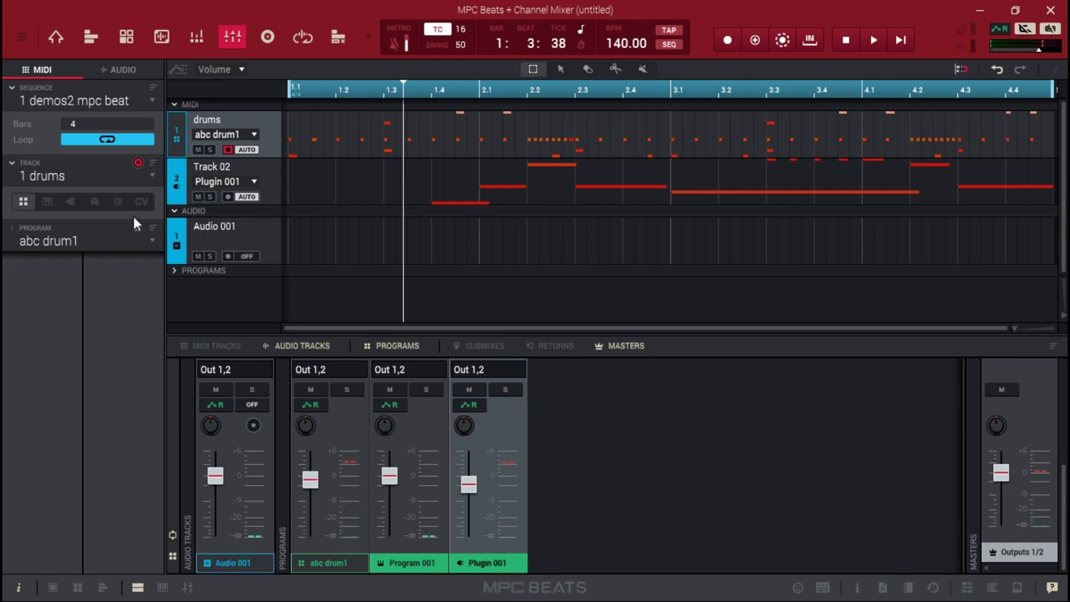
click(55, 37)
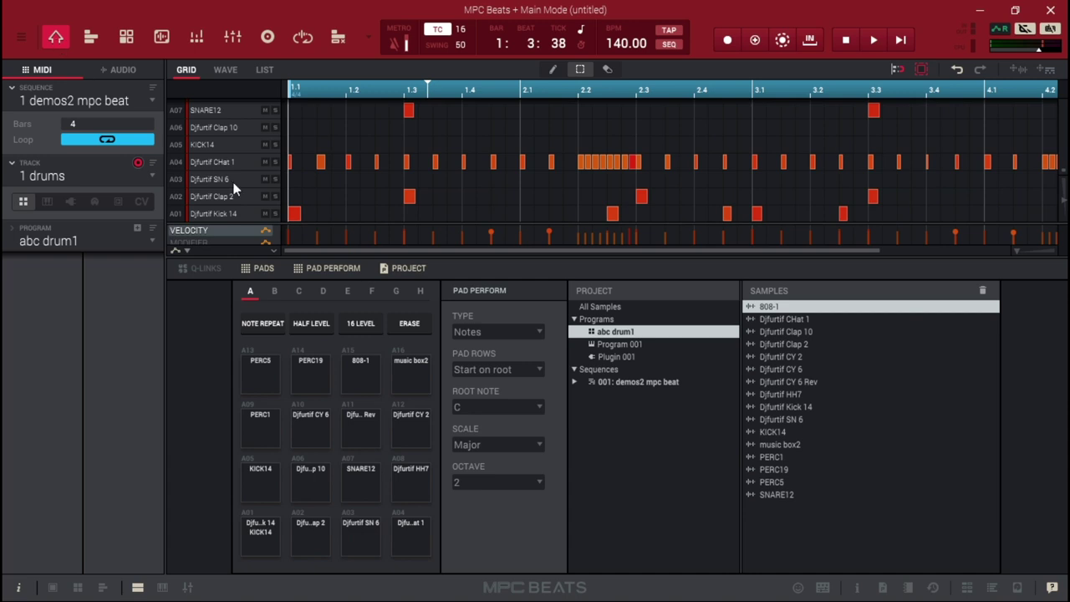
click(362, 331)
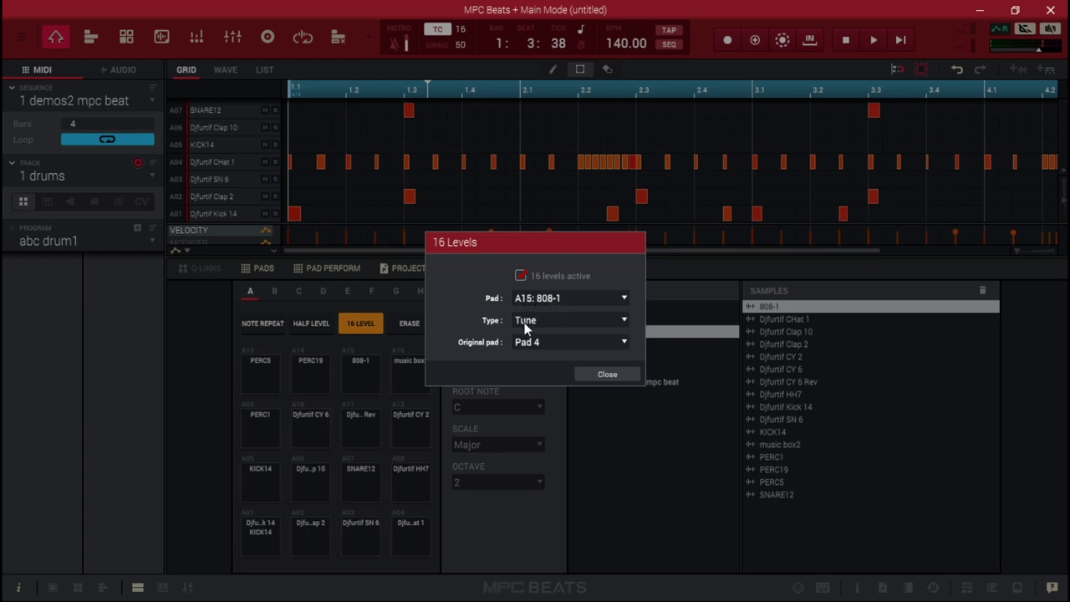
click(607, 375)
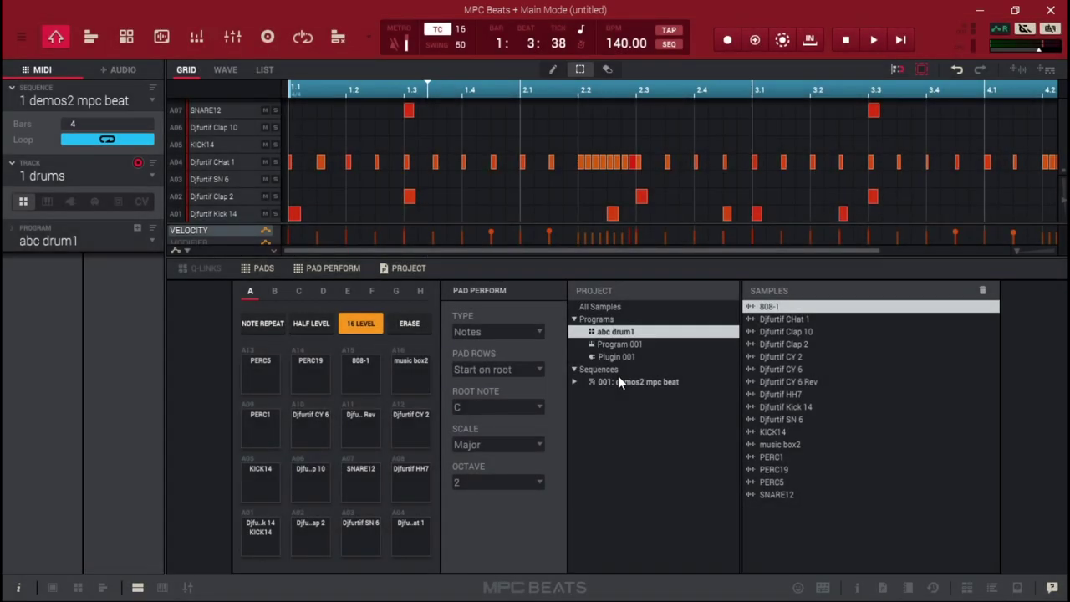
Step: Audition the tuned 808-1 pitches on the pads, on their own and against the playing sequence
key(e)
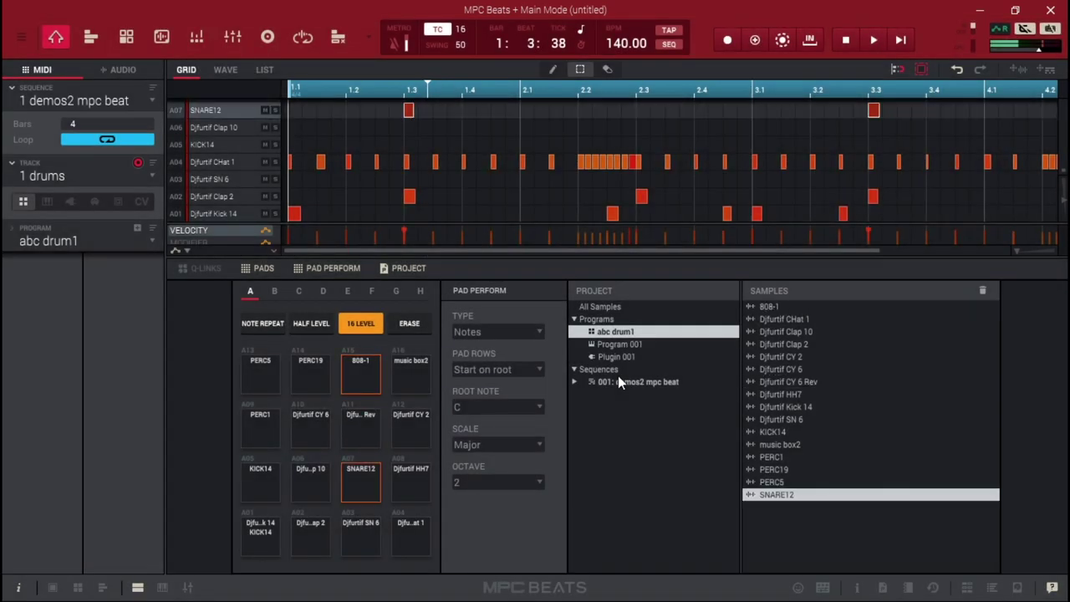
key(d)
key(s)
key(d)
key(f)
key(r)
key(e)
key(c)
key(v)
key(space)
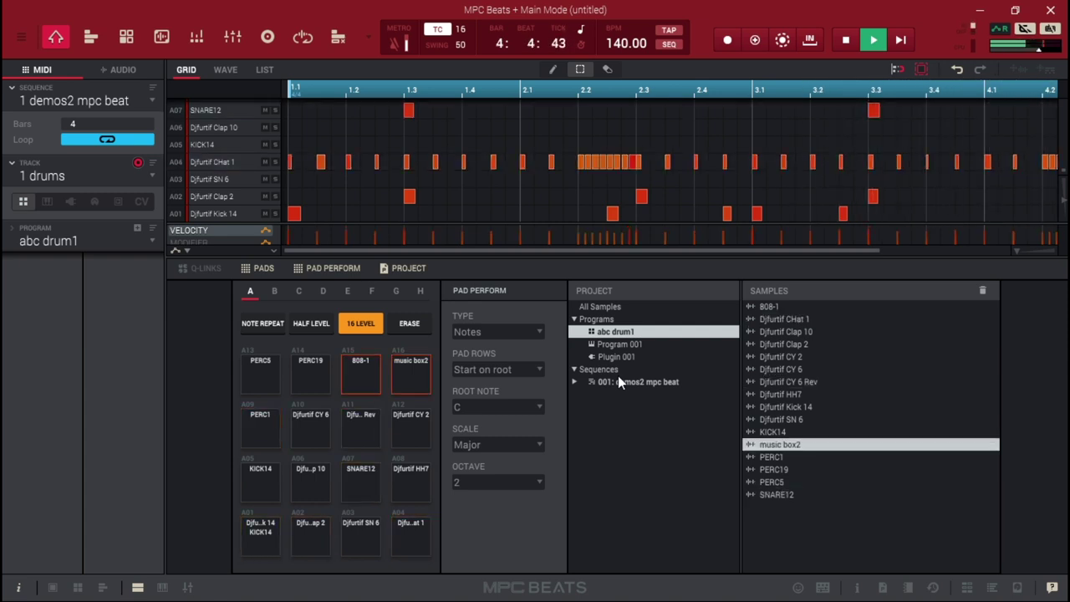
key(space)
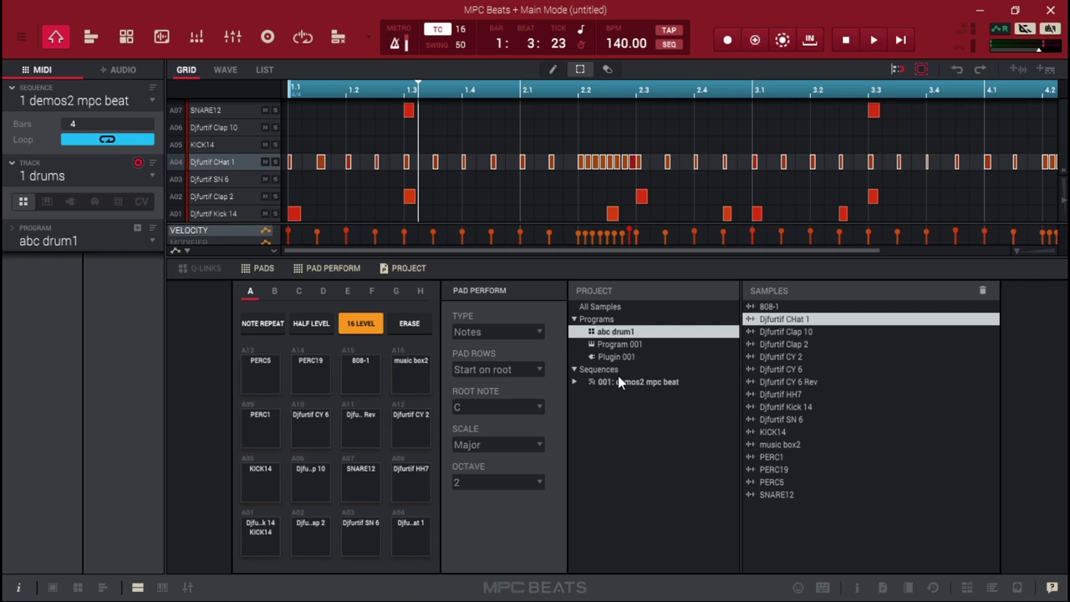
Step: Record an 808-1 bass line on the drums track from the sequence start and play it back
key(Home)
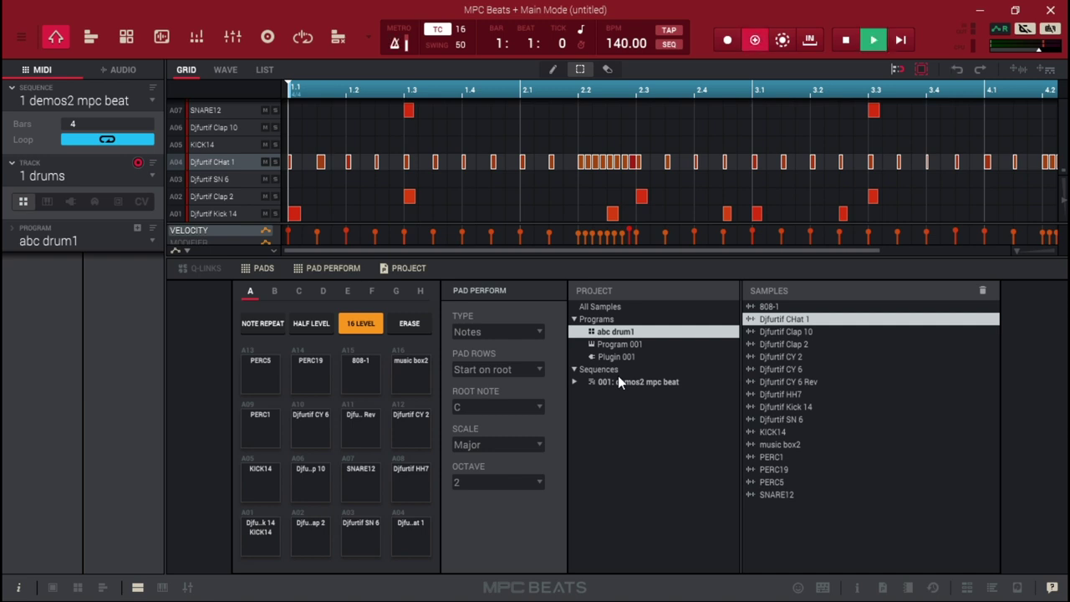
key(space)
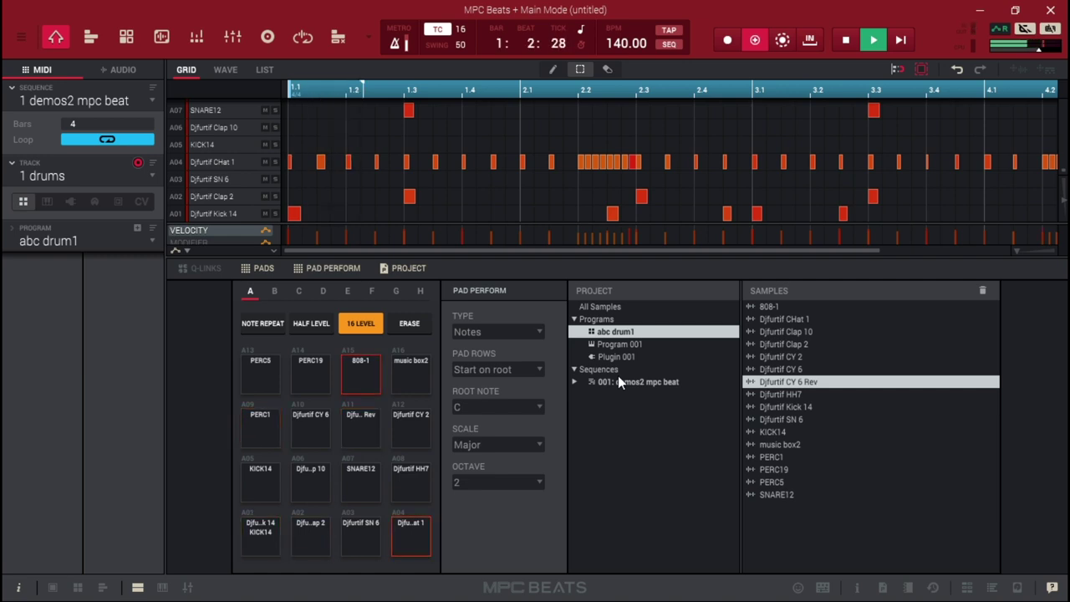
key(space)
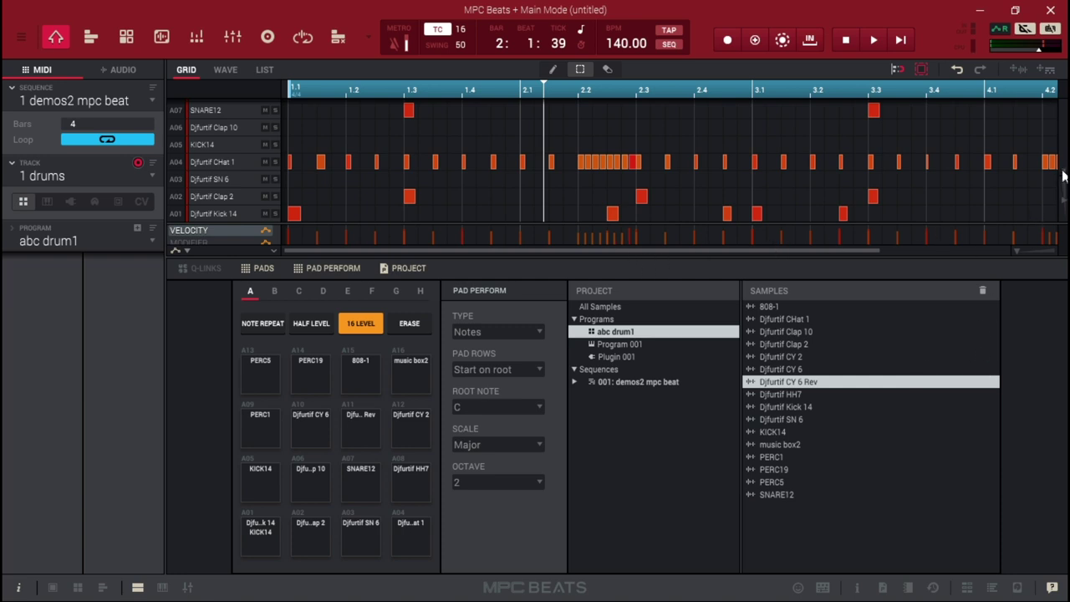
scroll(1063, 175, up, 3)
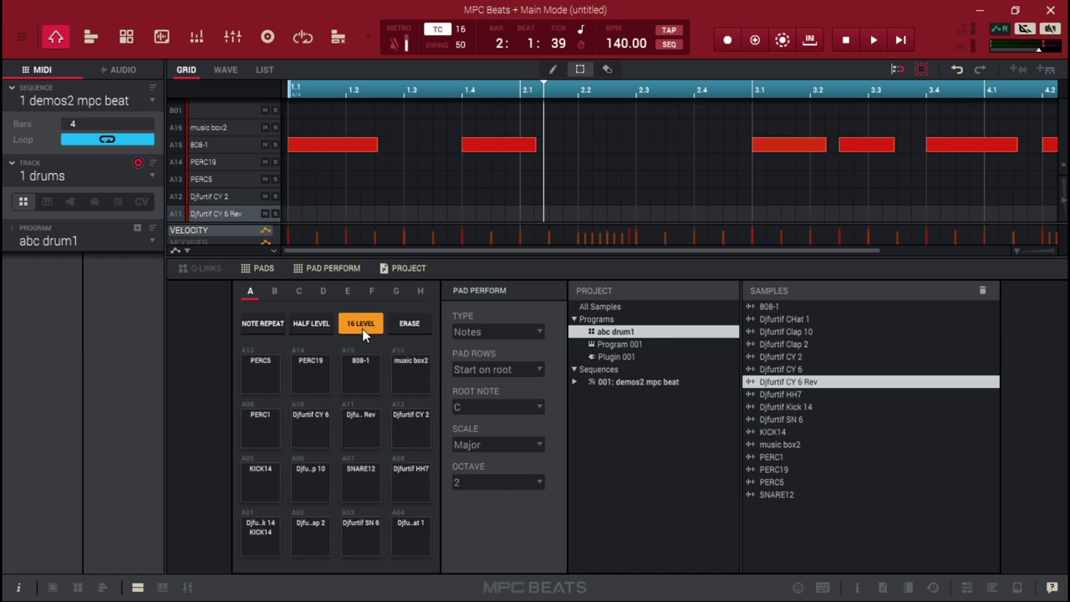
key(space)
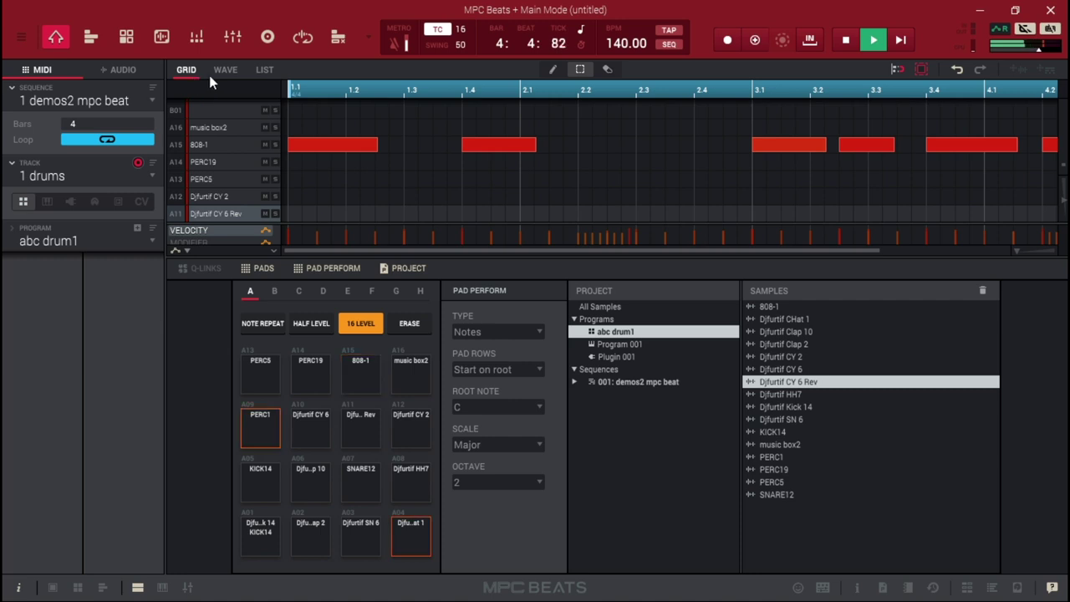
key(space)
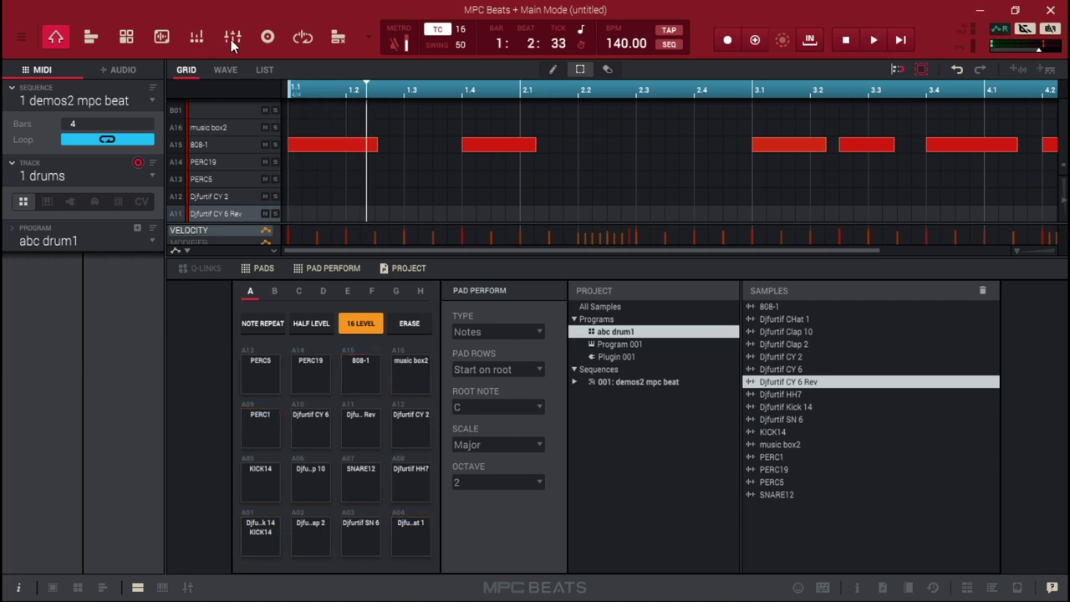
Step: Solo the abc drum1 program in the channel mixer and play the sequence to check its level
click(231, 39)
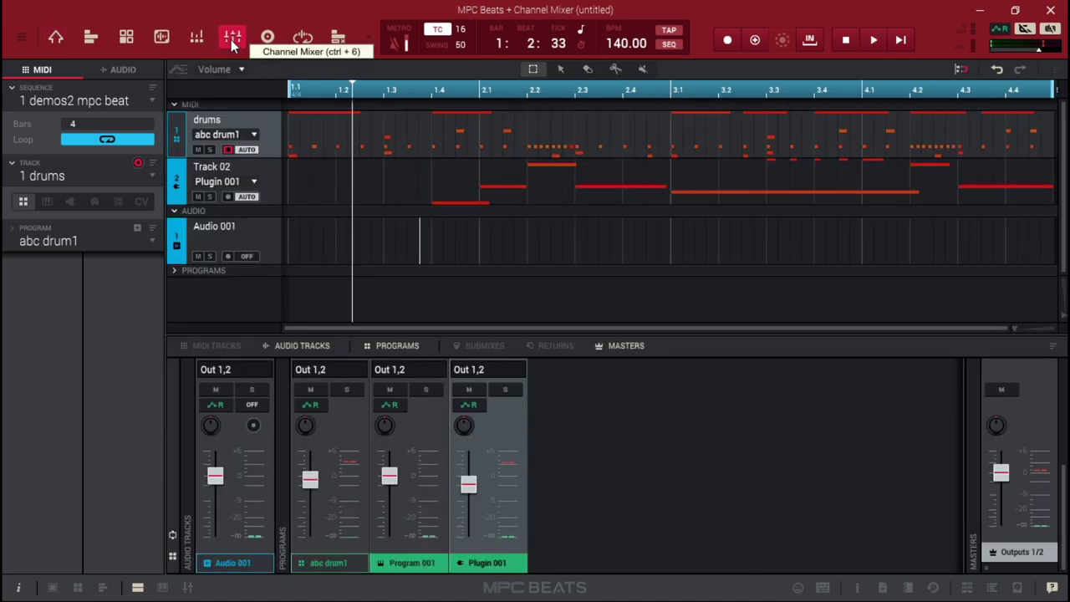
click(350, 389)
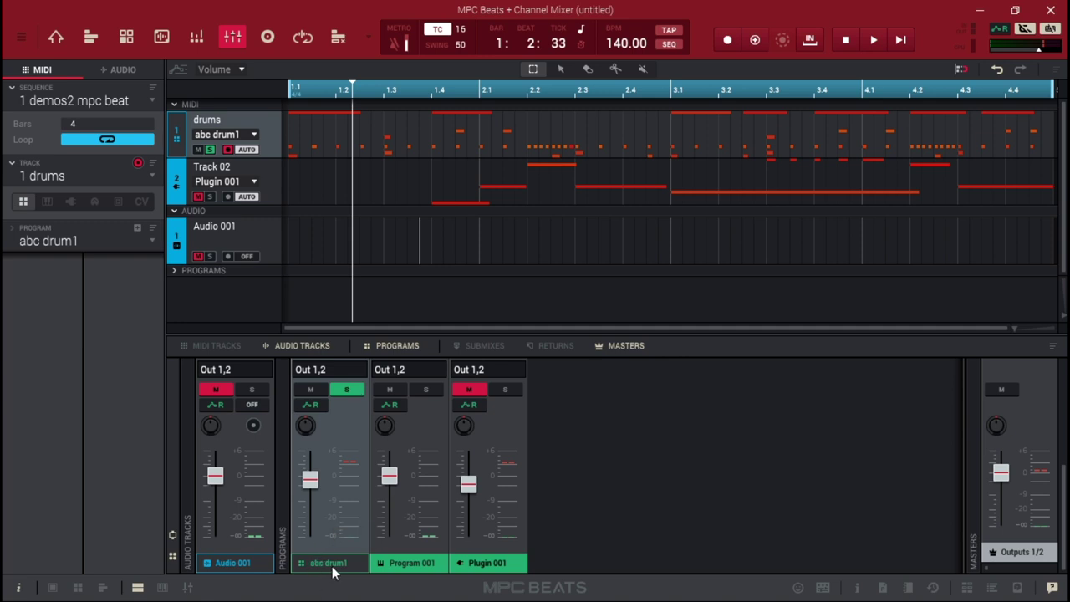
key(space)
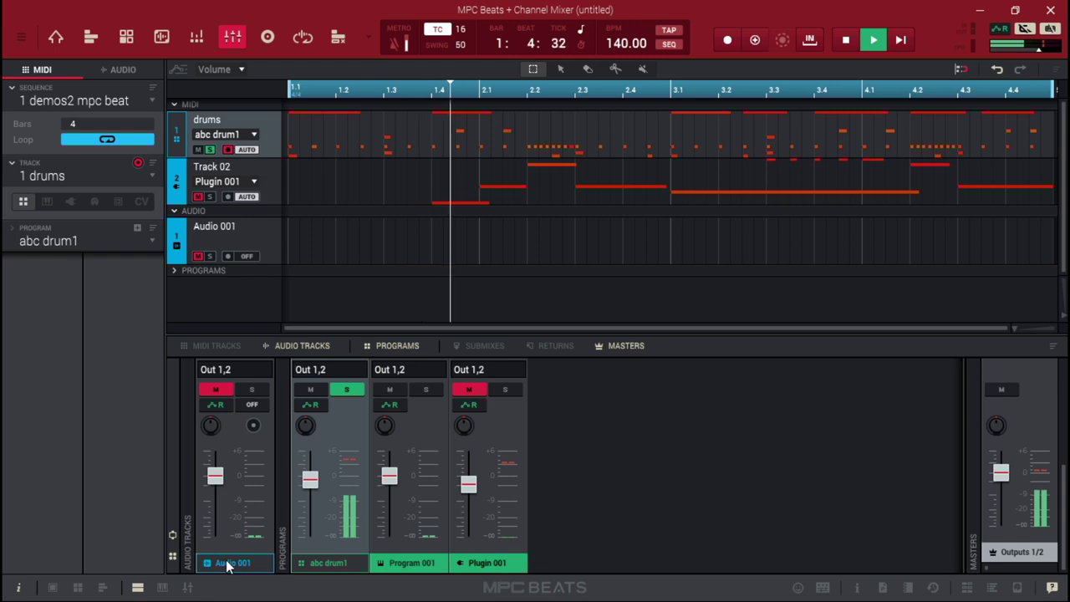
mouse_move(227, 464)
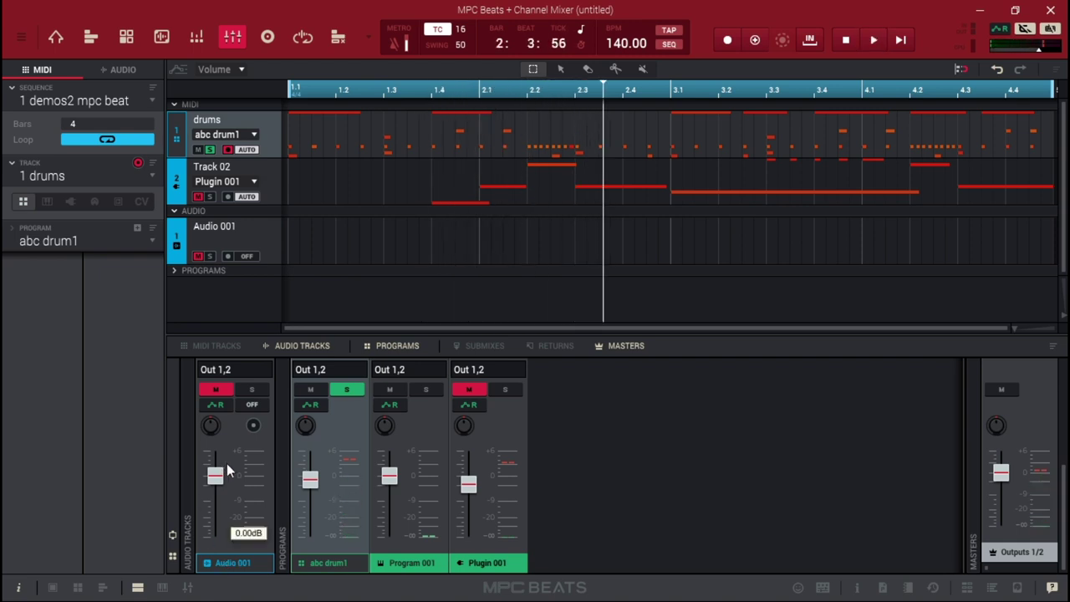
Step: Play the sequence in the pad mixer of abc drum1 and solo pad A15
click(198, 39)
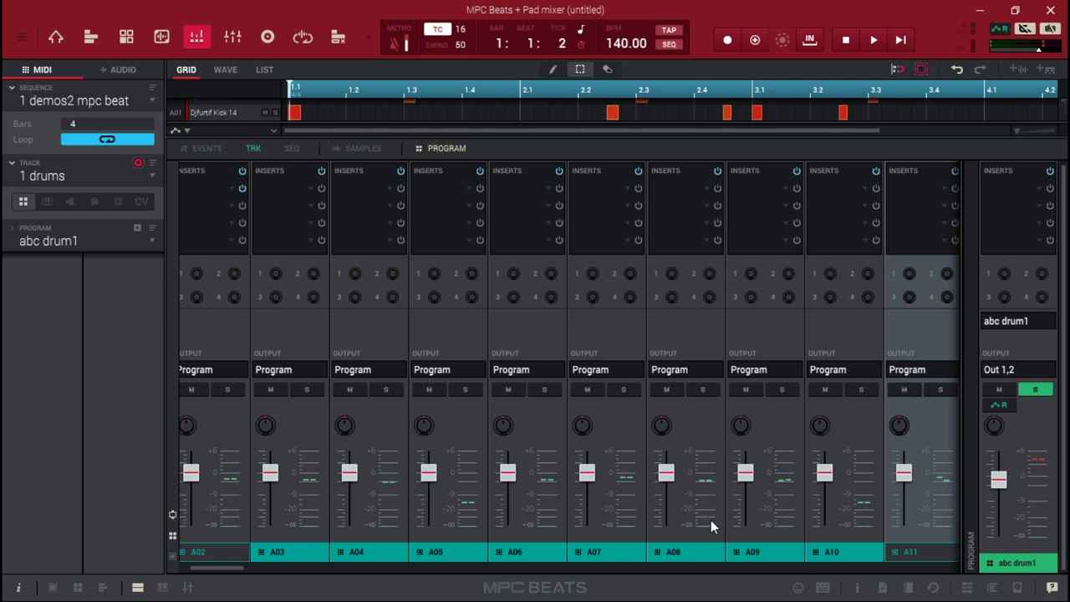
key(space)
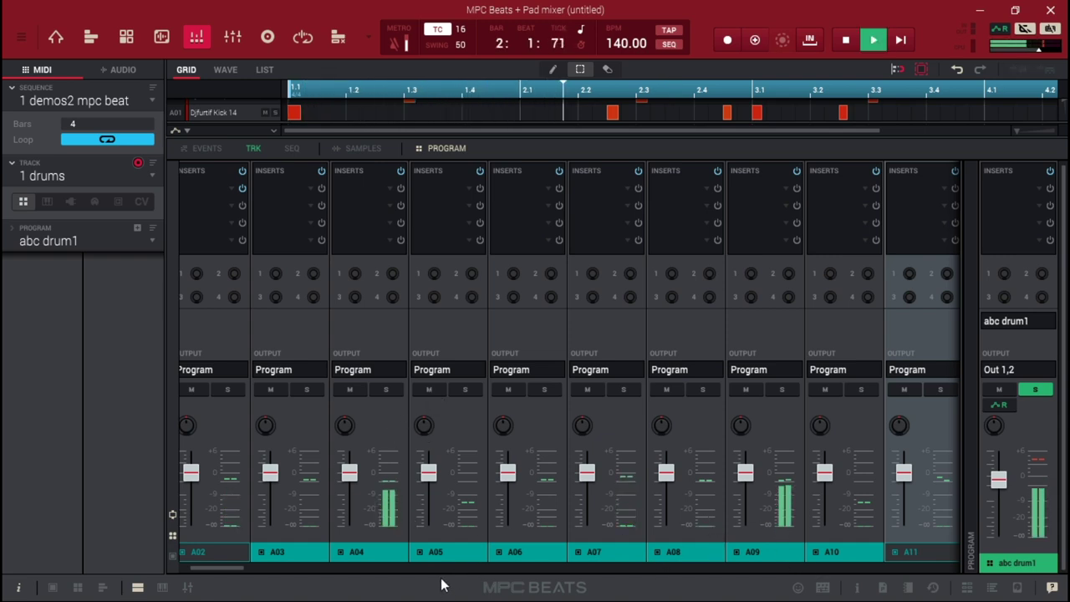
drag(213, 565, 266, 574)
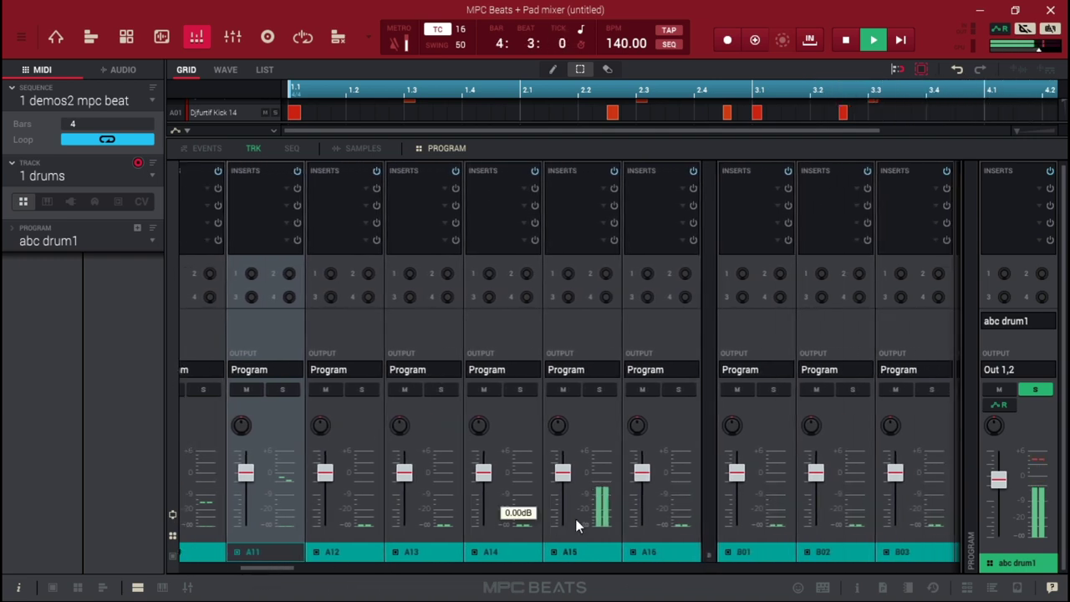
click(600, 390)
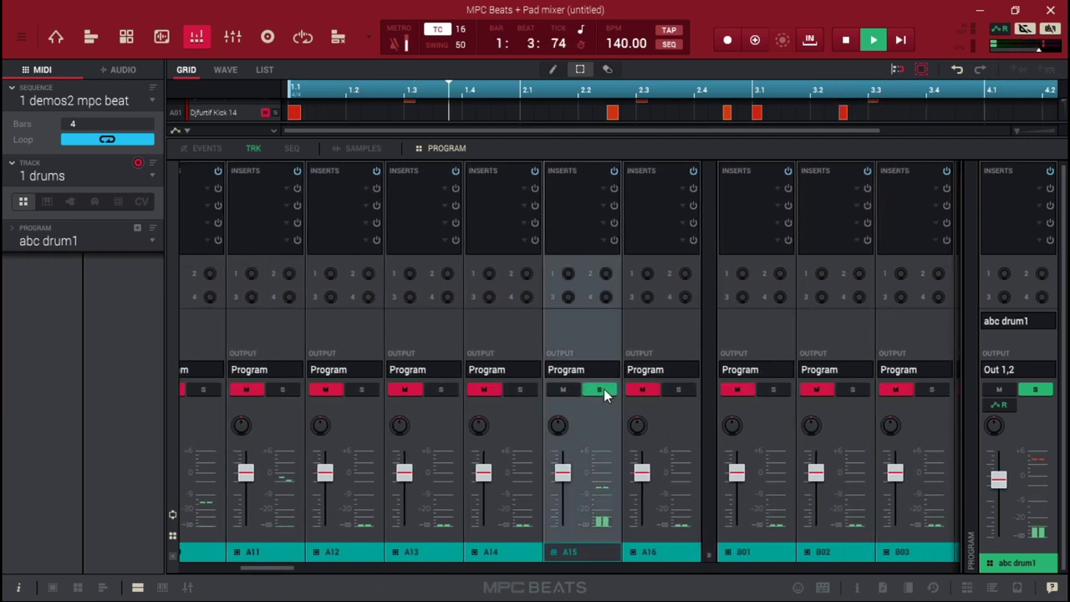
Step: Insert the Akai Professional Distortion Overdrive effect in the first insert slot of pad A15 and open its controls
click(603, 187)
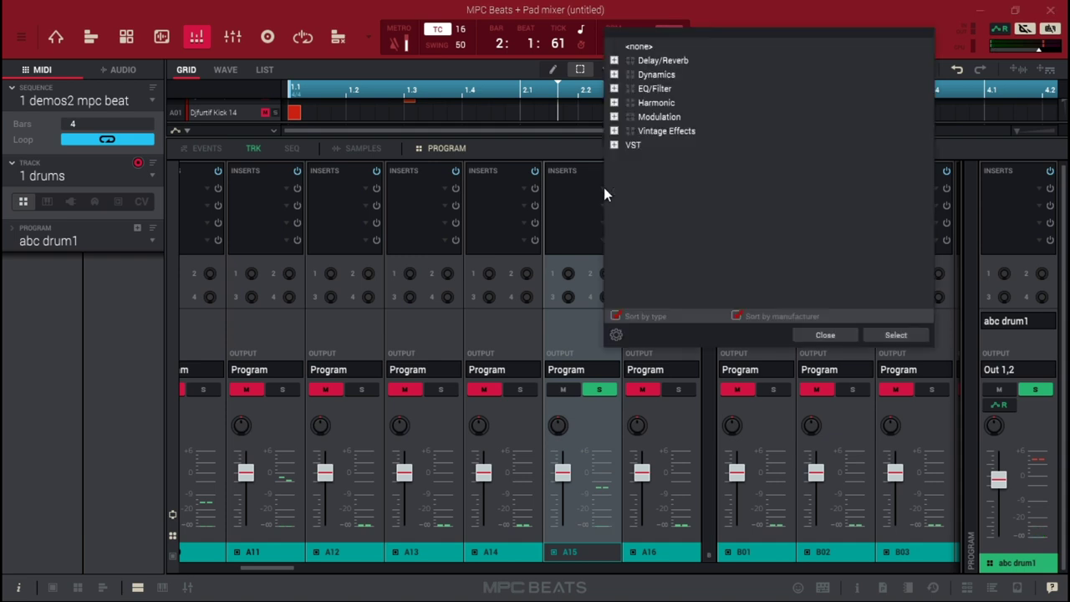
click(613, 74)
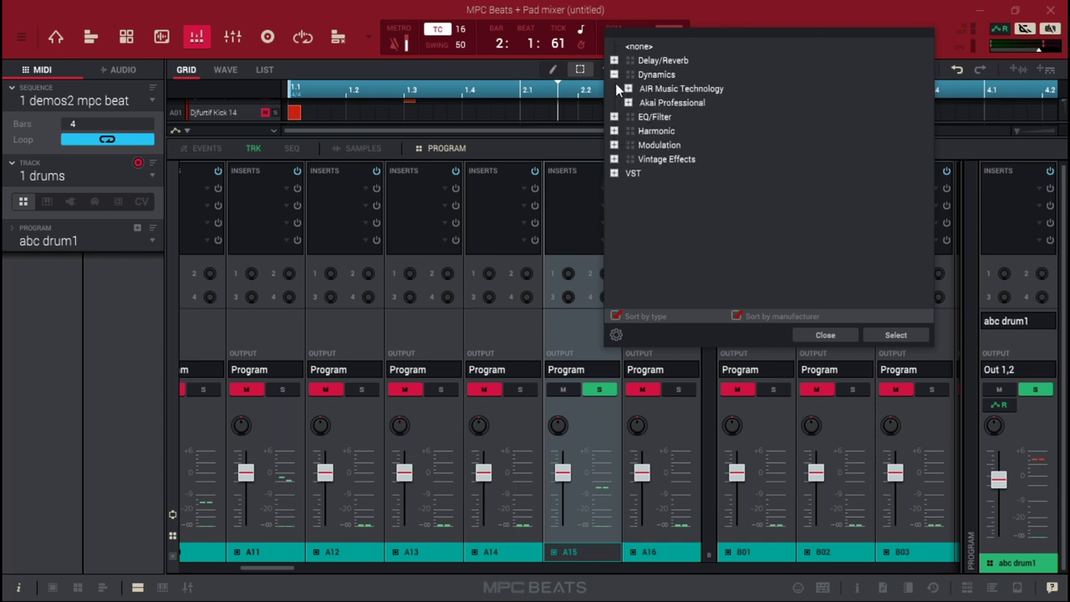
click(629, 102)
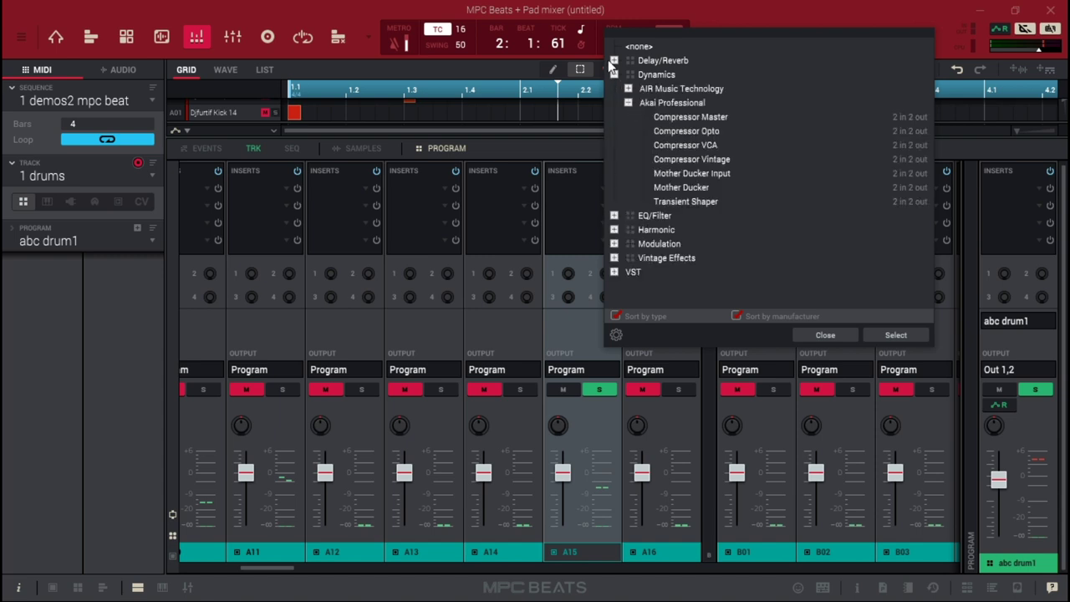
click(613, 74)
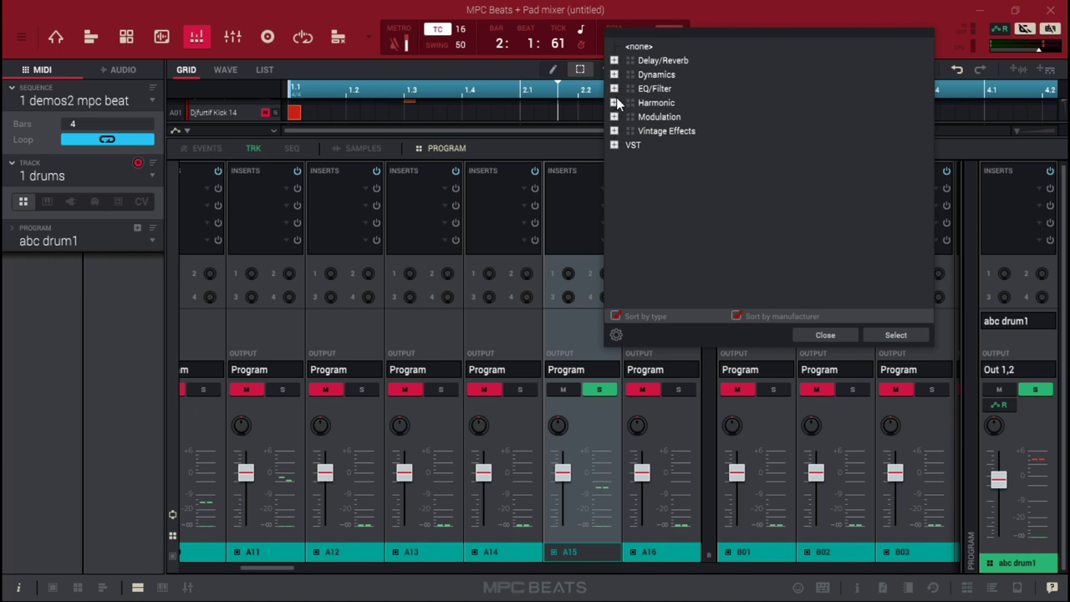
click(616, 102)
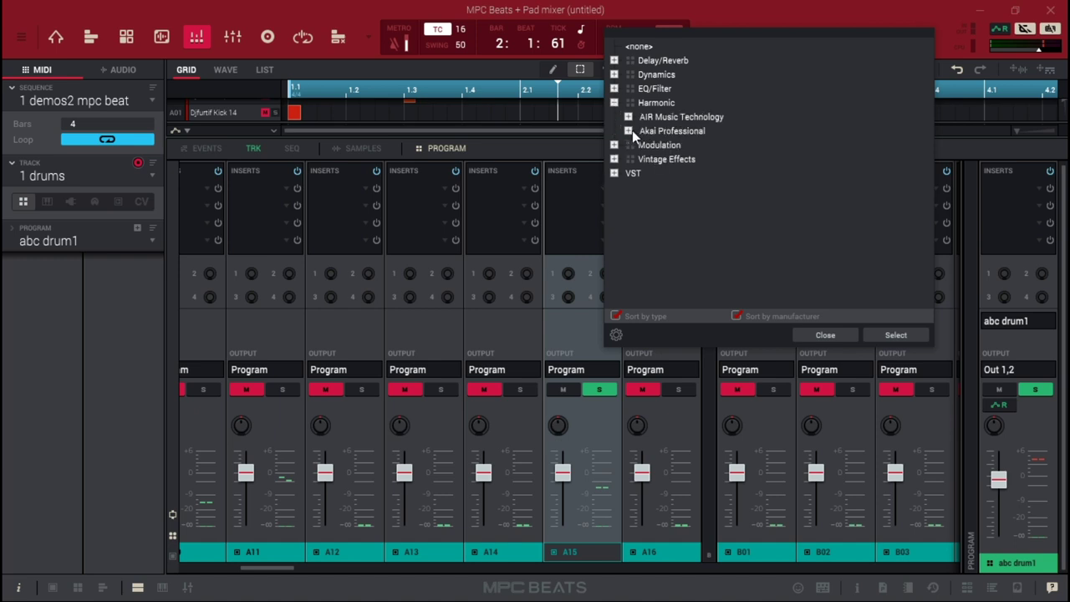
click(628, 131)
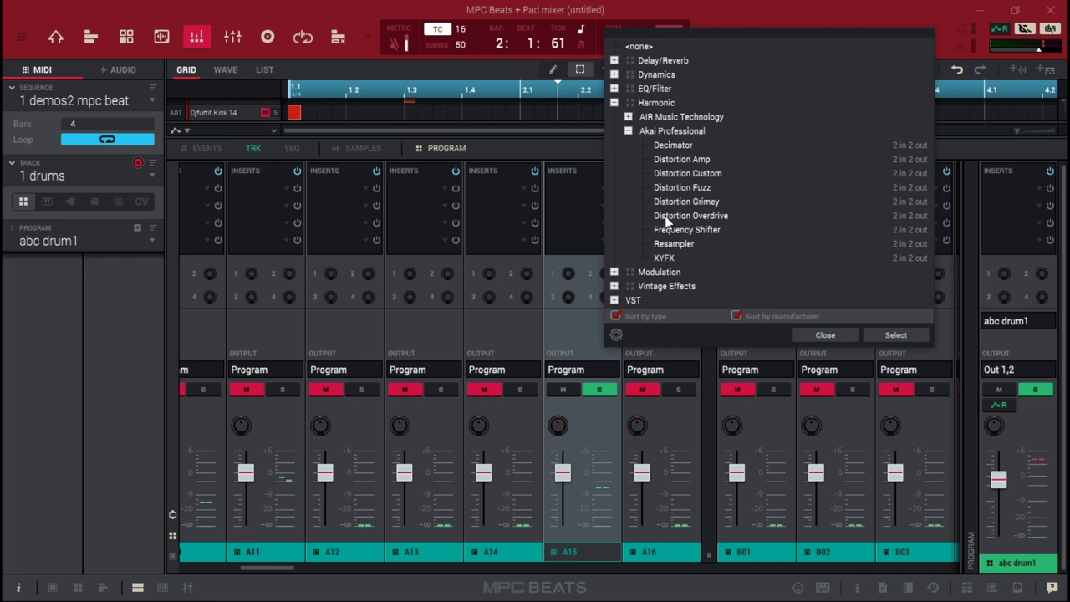
click(704, 219)
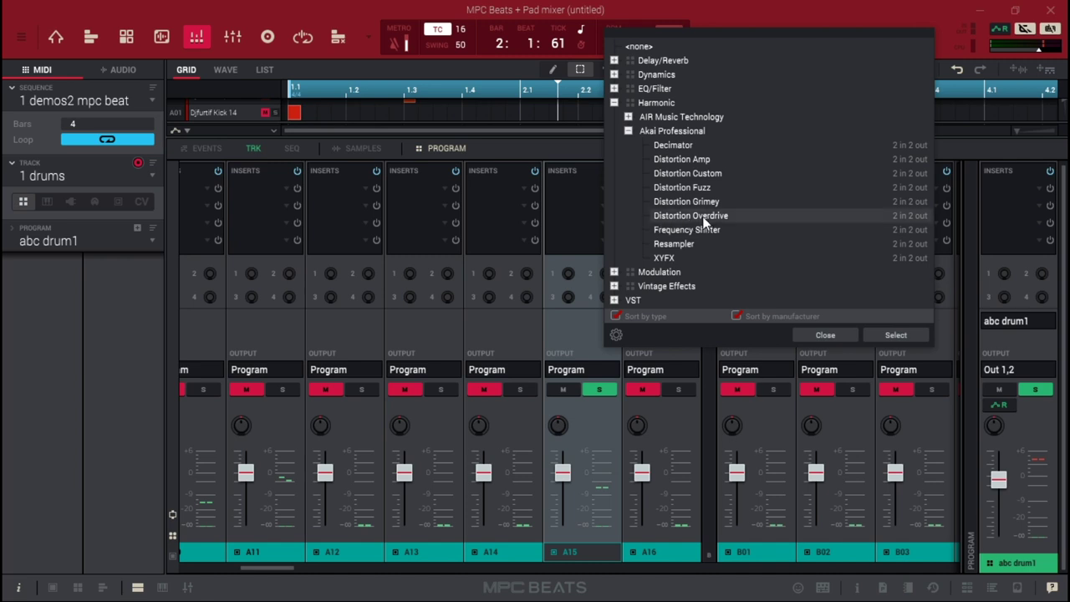
click(887, 336)
click(558, 187)
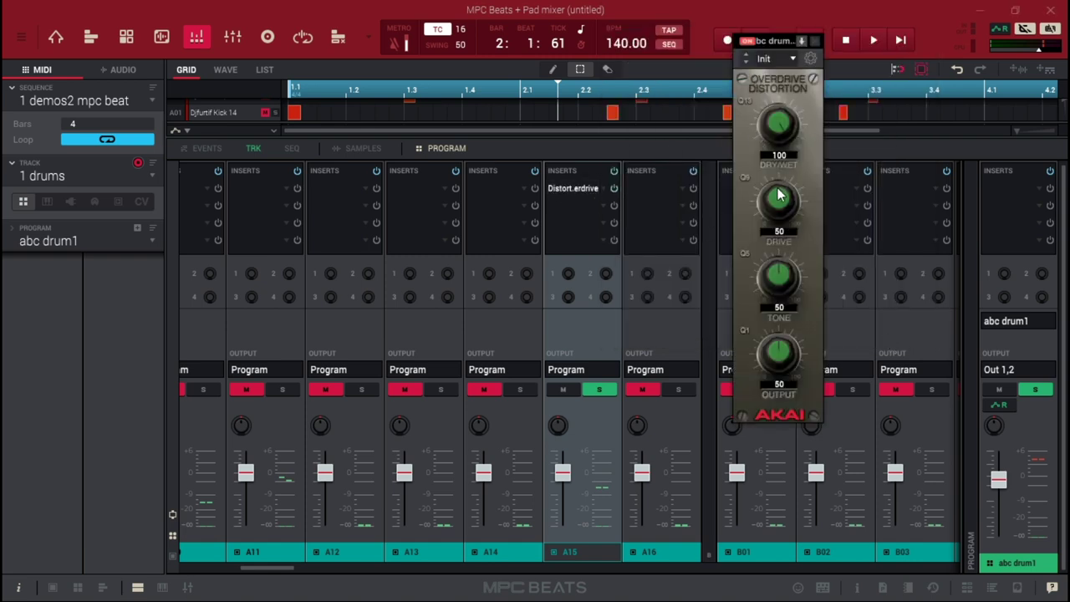
Step: Set the overdrive to dry/wet 53, drive 82 and tone 28 during playback, and compare pad A15 unsoloed
key(space)
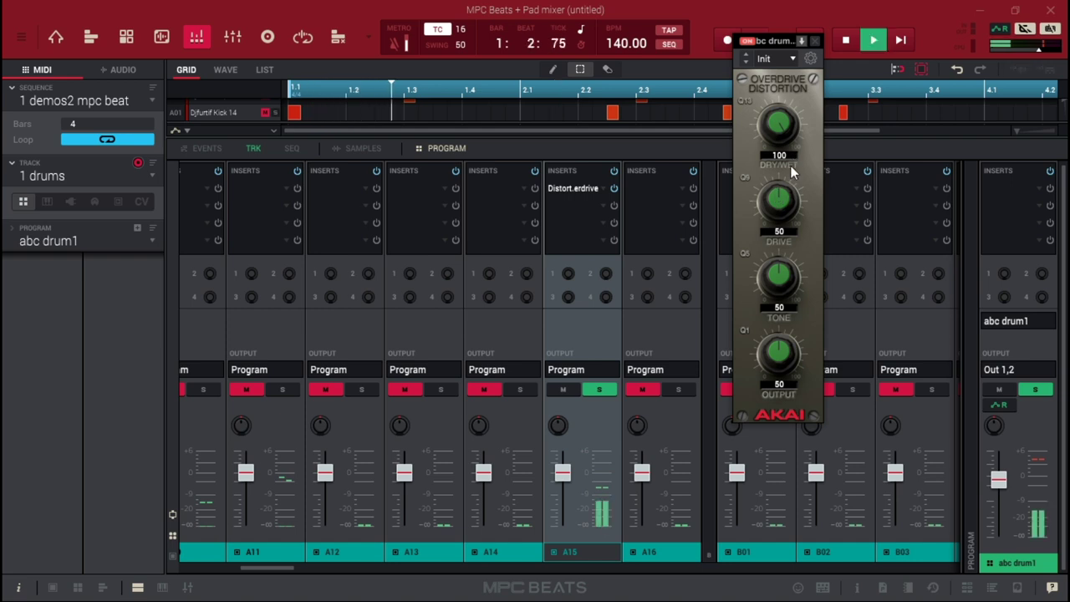
drag(776, 143, 775, 201)
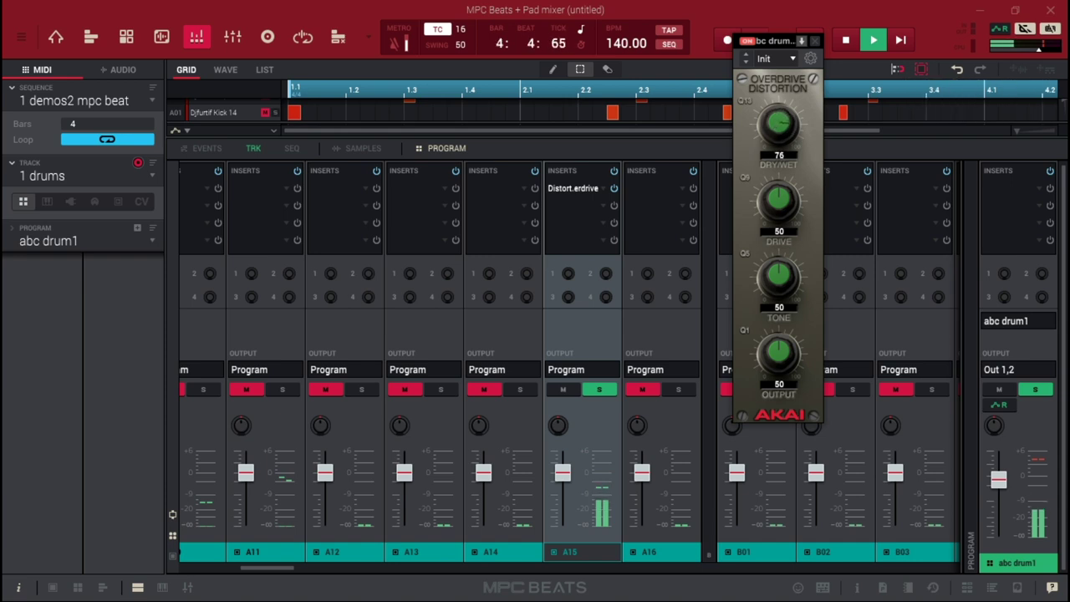
drag(776, 195, 777, 167)
drag(778, 276, 778, 274)
mouse_move(778, 276)
mouse_down()
mouse_move(778, 318)
mouse_move(778, 294)
mouse_up()
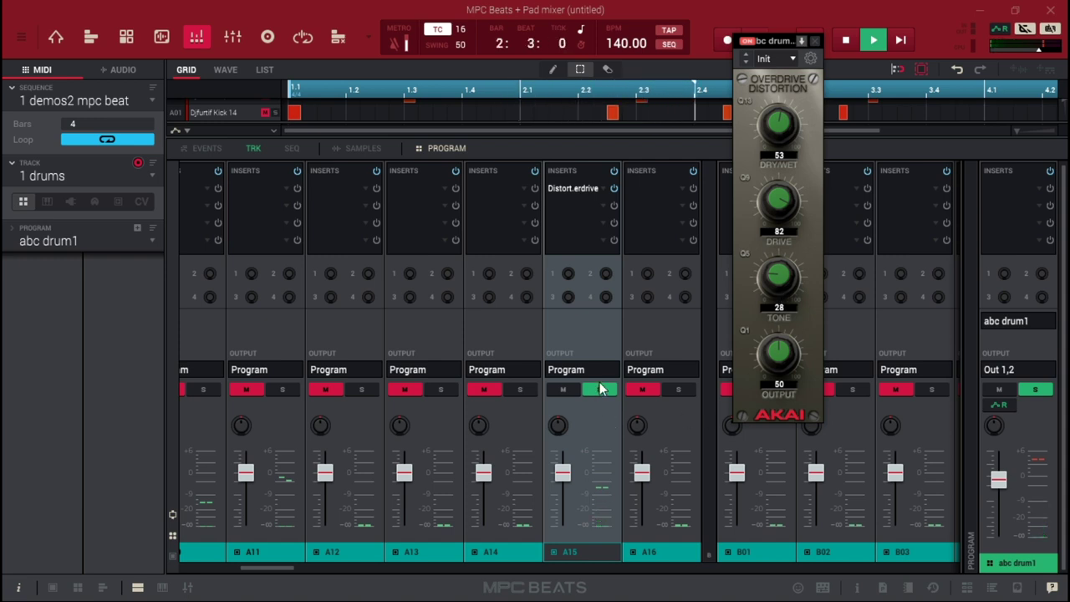
click(599, 390)
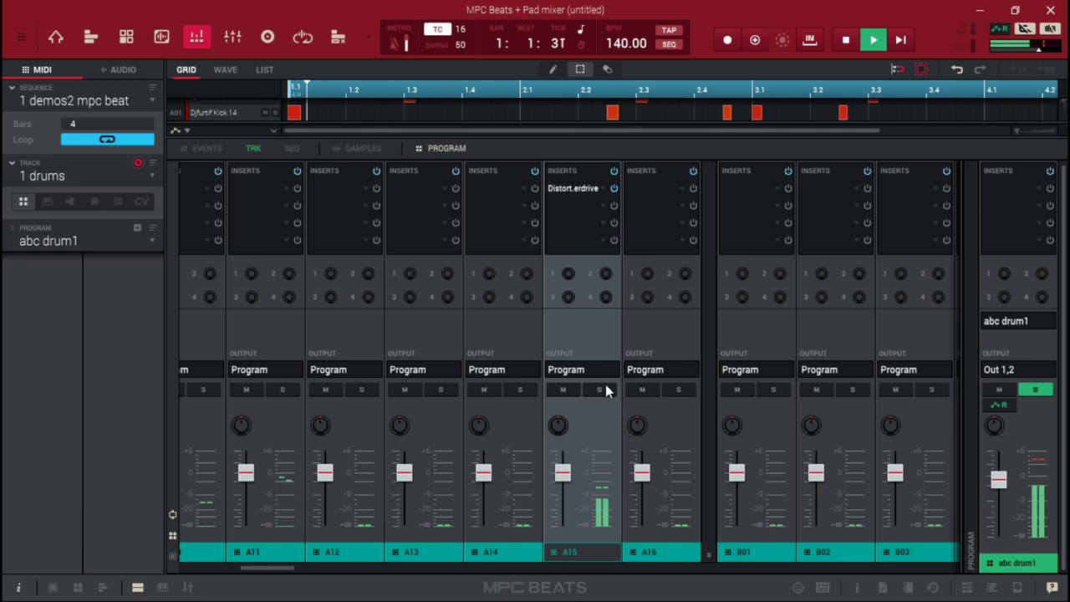
key(space)
Step: Load the Kilohearts Faturator plugin into the first insert slot of pad A15 in place of the overdrive
click(603, 190)
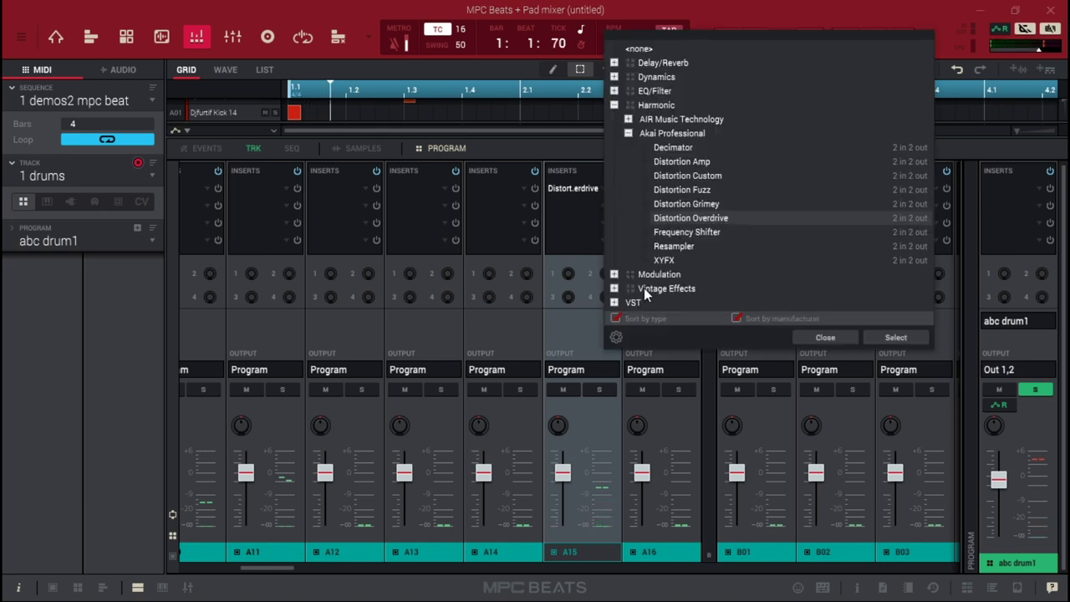
click(616, 303)
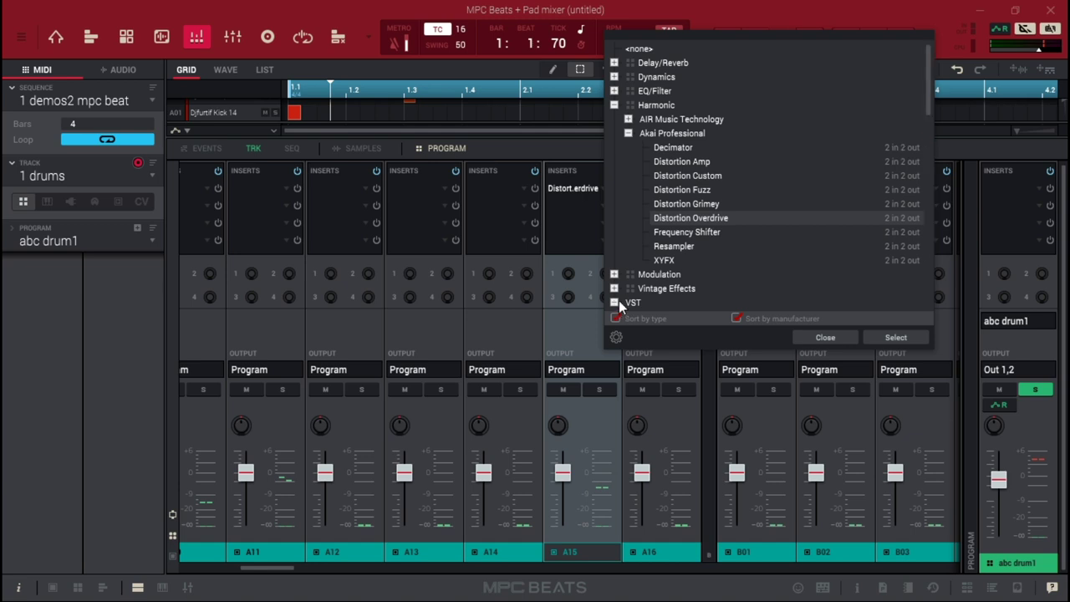
drag(927, 102, 946, 250)
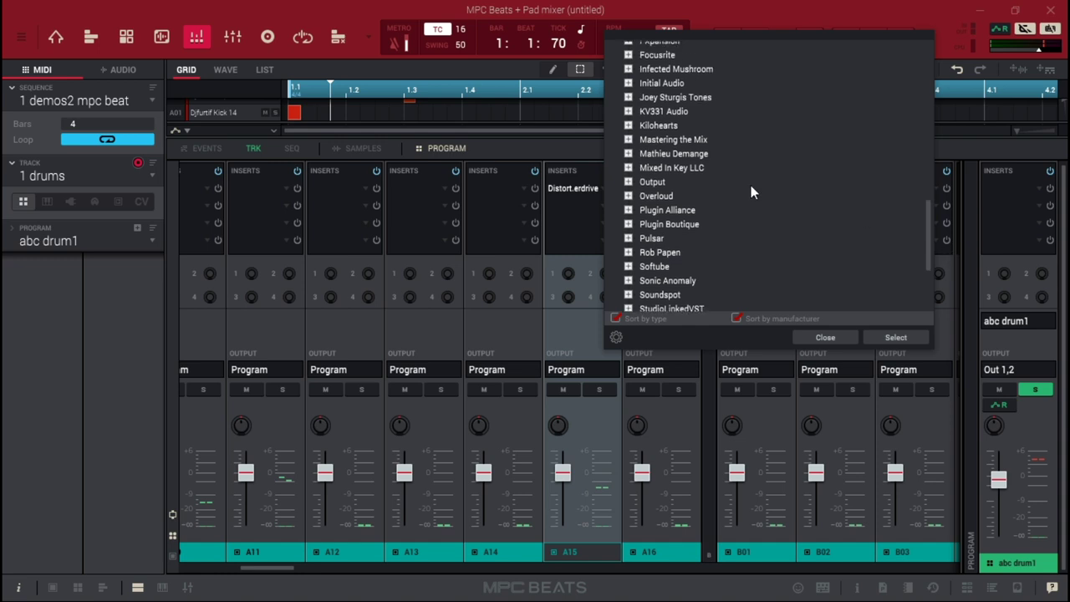
click(627, 125)
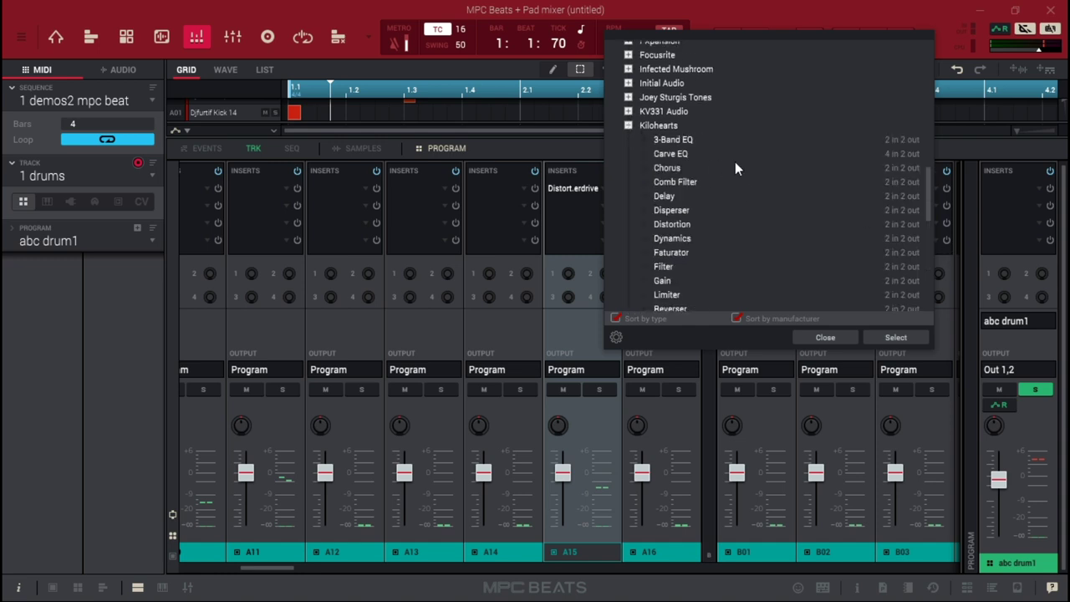
drag(931, 195, 932, 208)
double_click(671, 190)
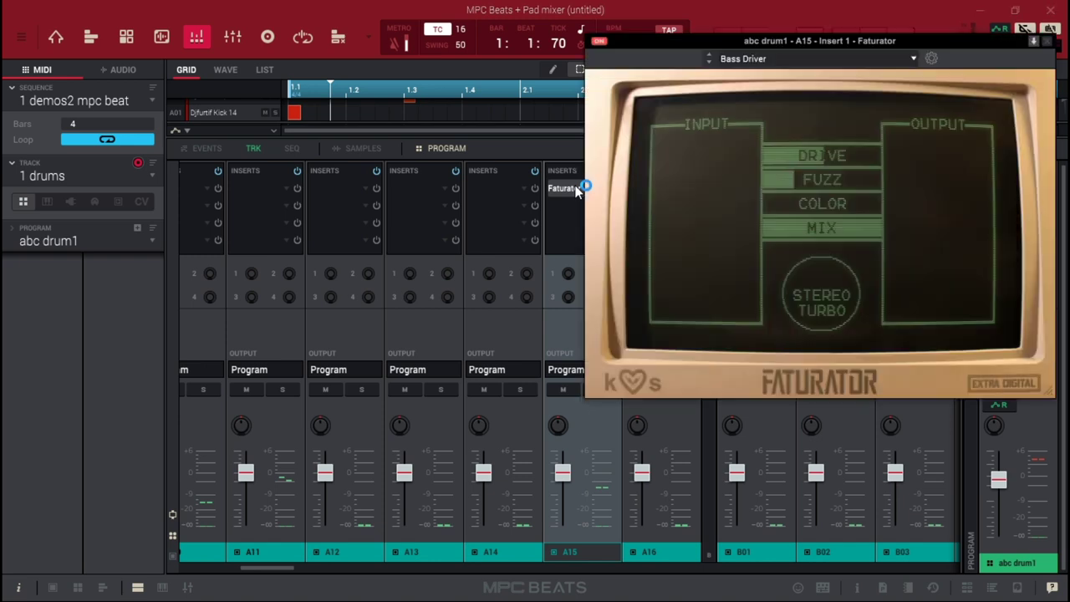
drag(878, 40, 919, 94)
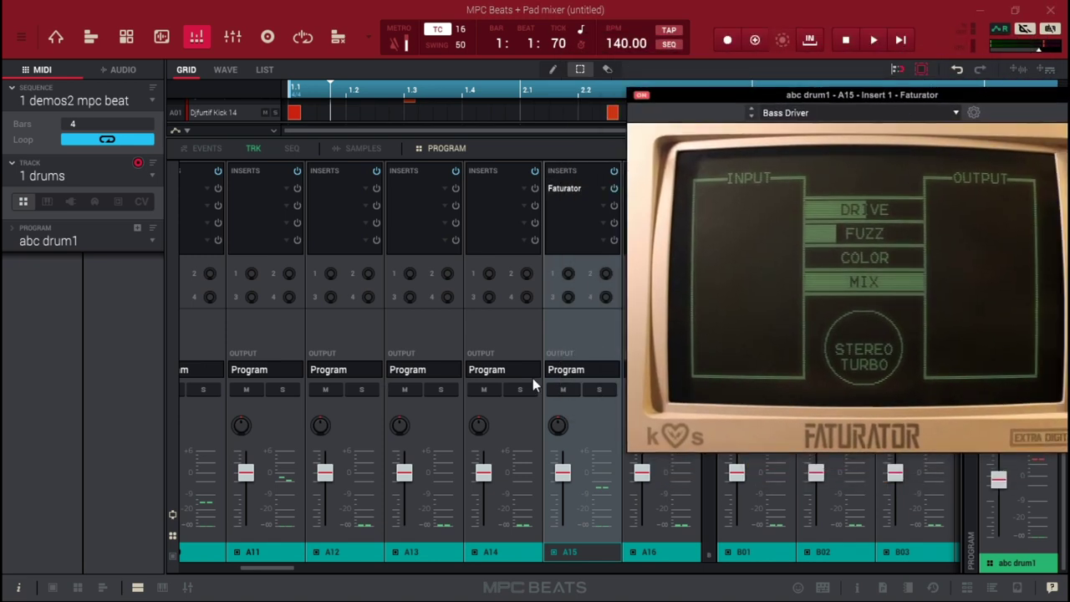
Step: Solo pad A15, play the sequence and bring up the Faturator controls
click(595, 390)
click(593, 391)
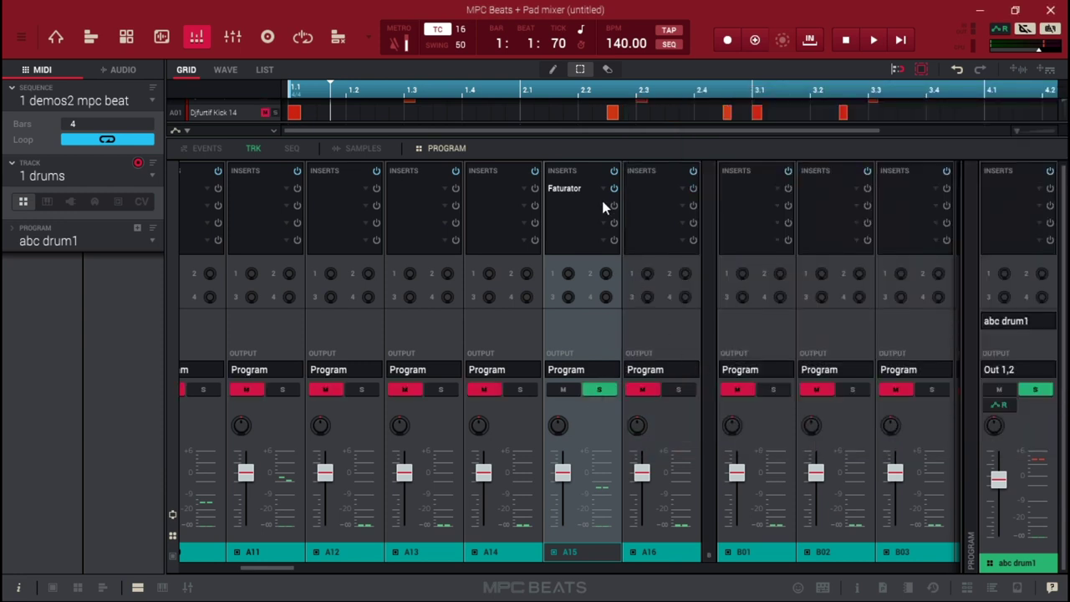
key(space)
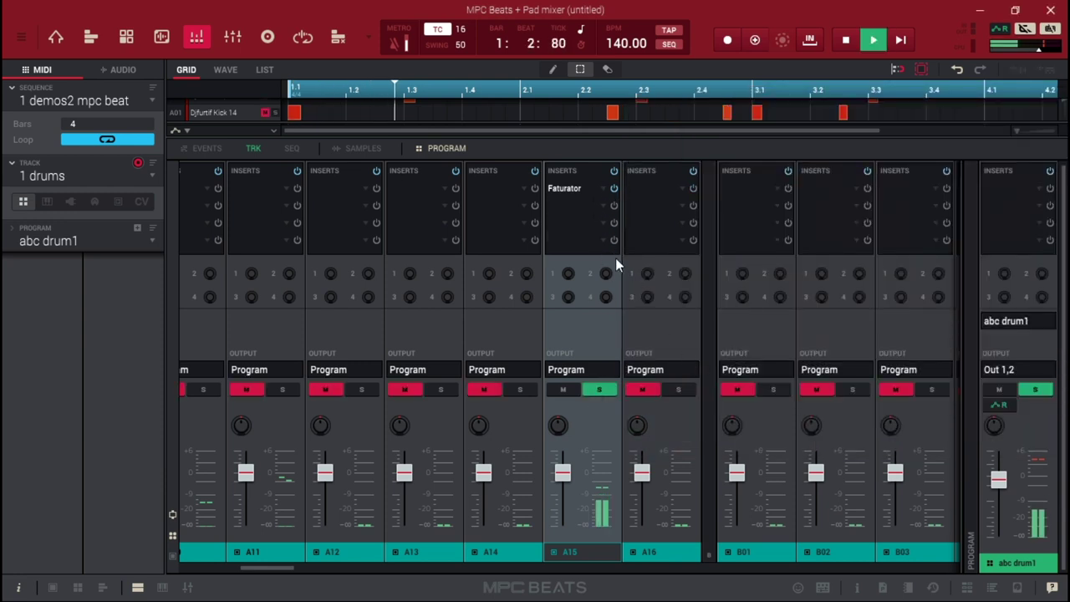
double_click(575, 189)
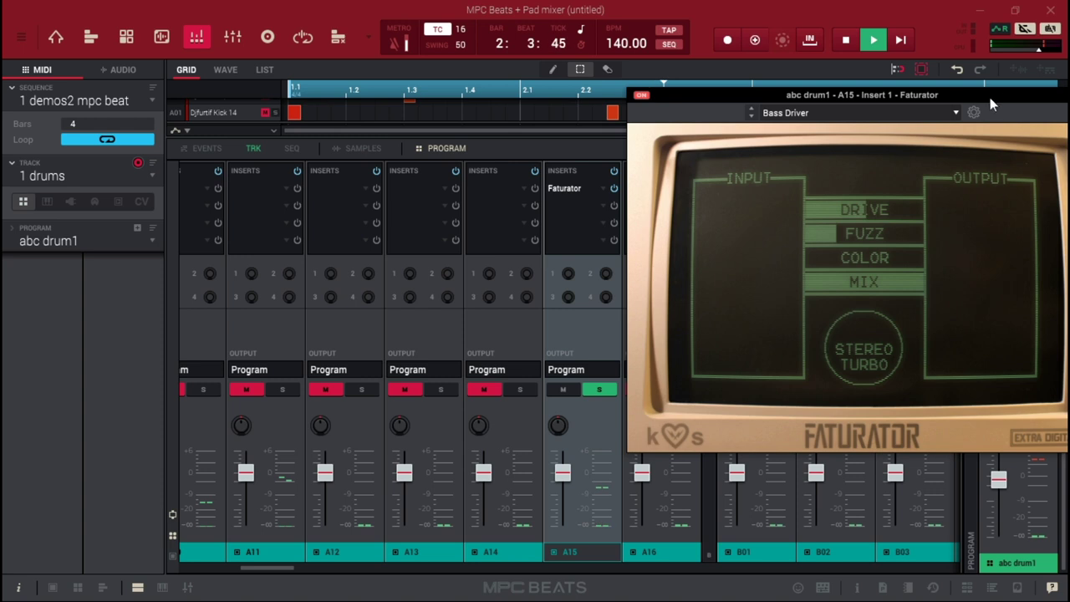
click(919, 87)
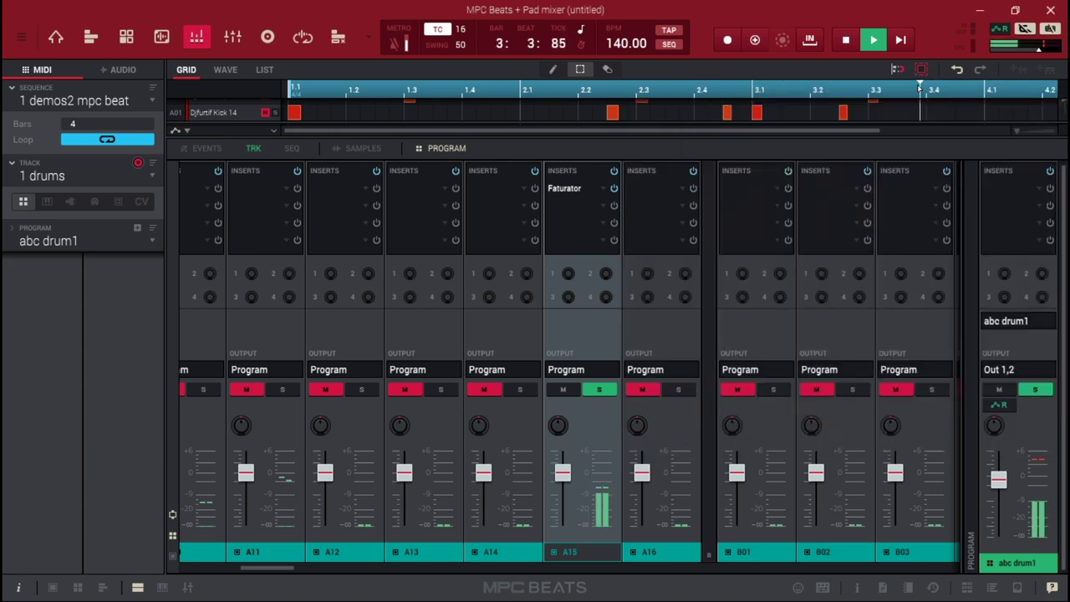
double_click(565, 189)
drag(997, 96, 882, 85)
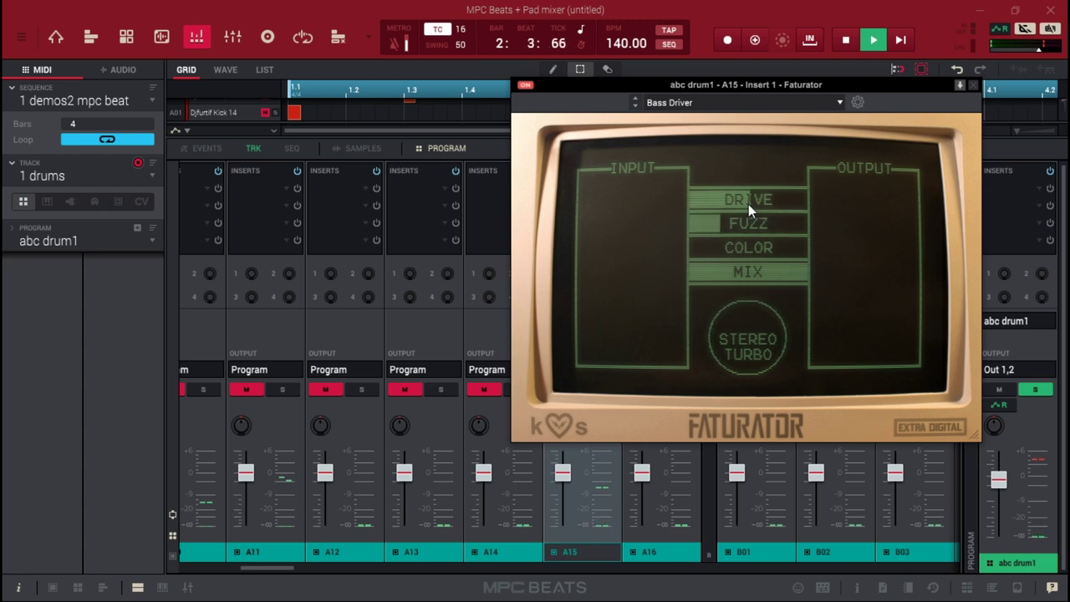
Step: Set Faturator's drive to about a fifth, fuzz to minimal and mix to about half, and add slight stereo turbo
drag(748, 204, 688, 206)
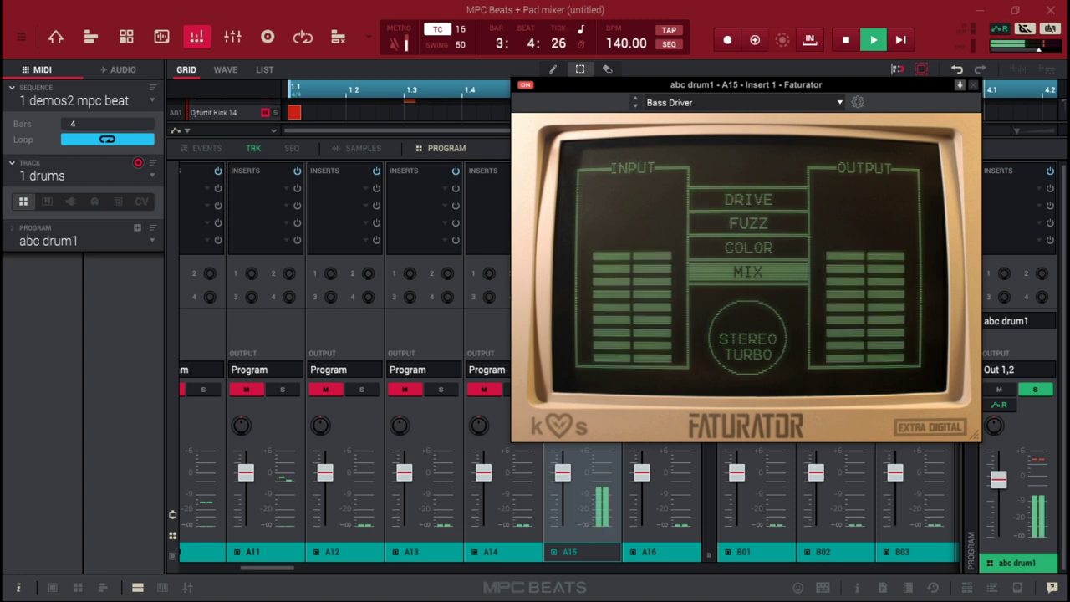
drag(824, 250, 798, 267)
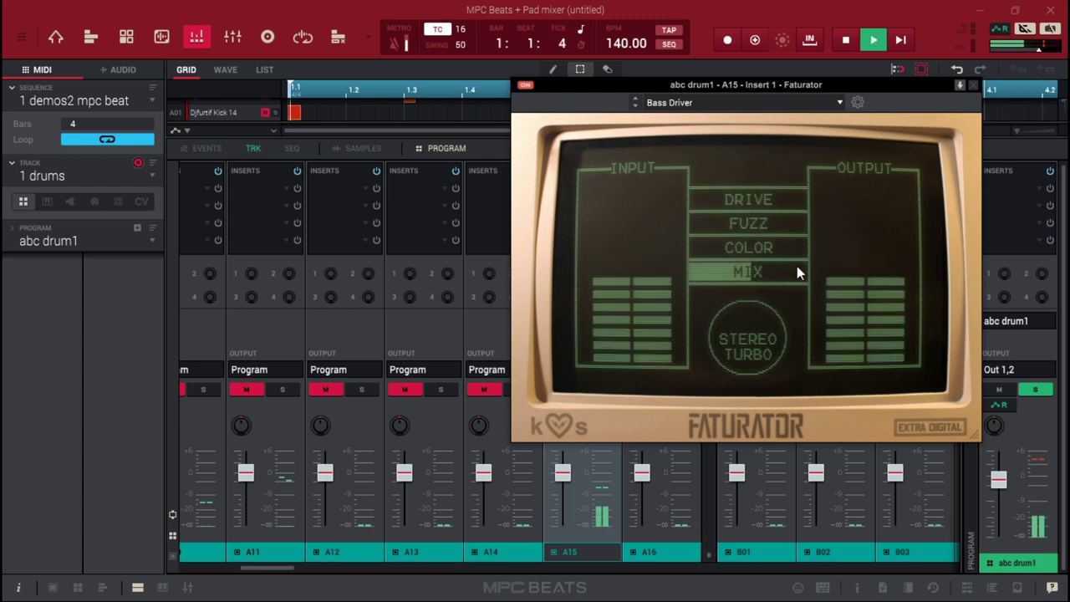
mouse_move(749, 326)
mouse_down()
mouse_move(749, 303)
mouse_move(749, 325)
mouse_up()
drag(743, 199, 716, 237)
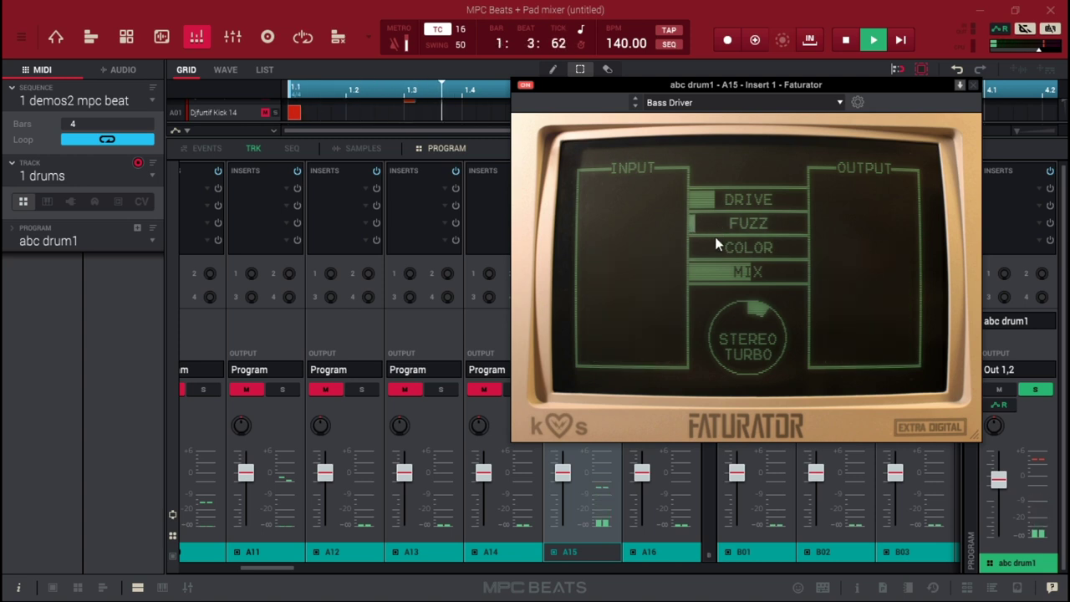
click(974, 86)
Step: Unsolo pad A15 and the abc drum1 program, and listen to the full mix in the channel mixer
click(595, 389)
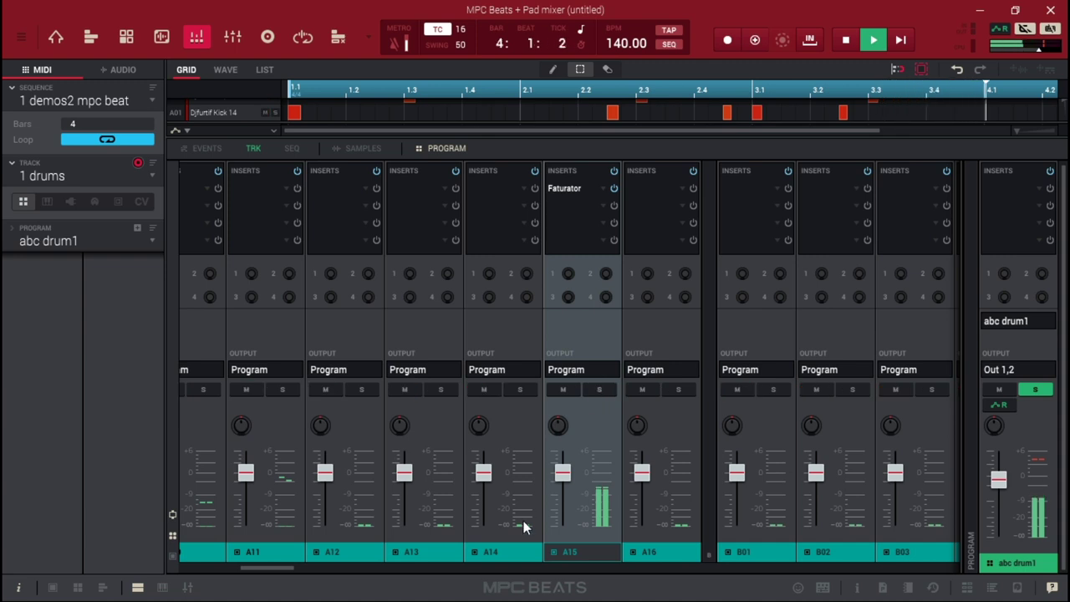
click(232, 37)
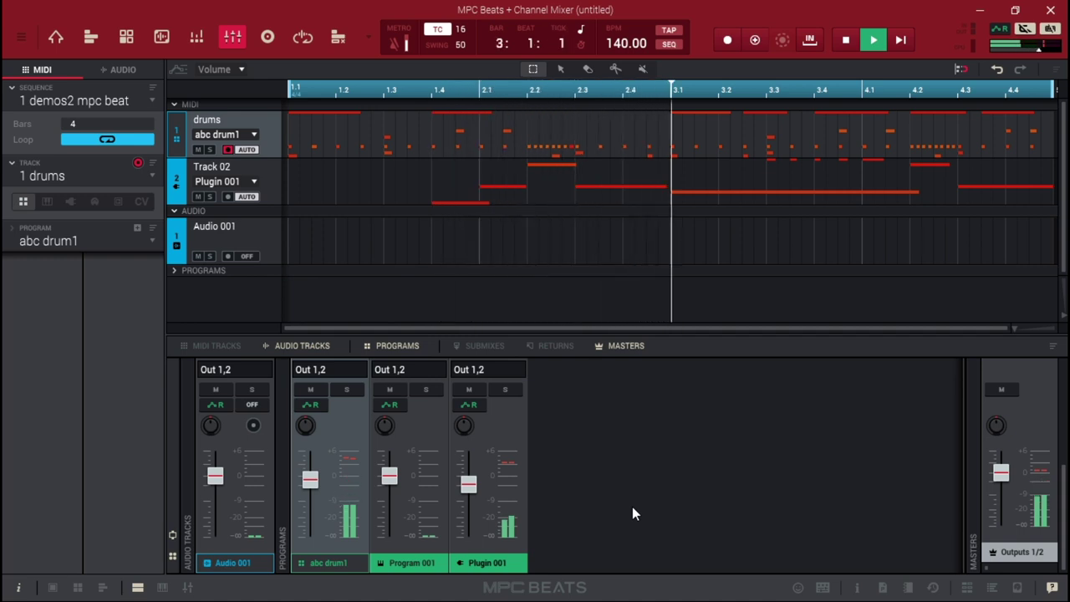
key(space)
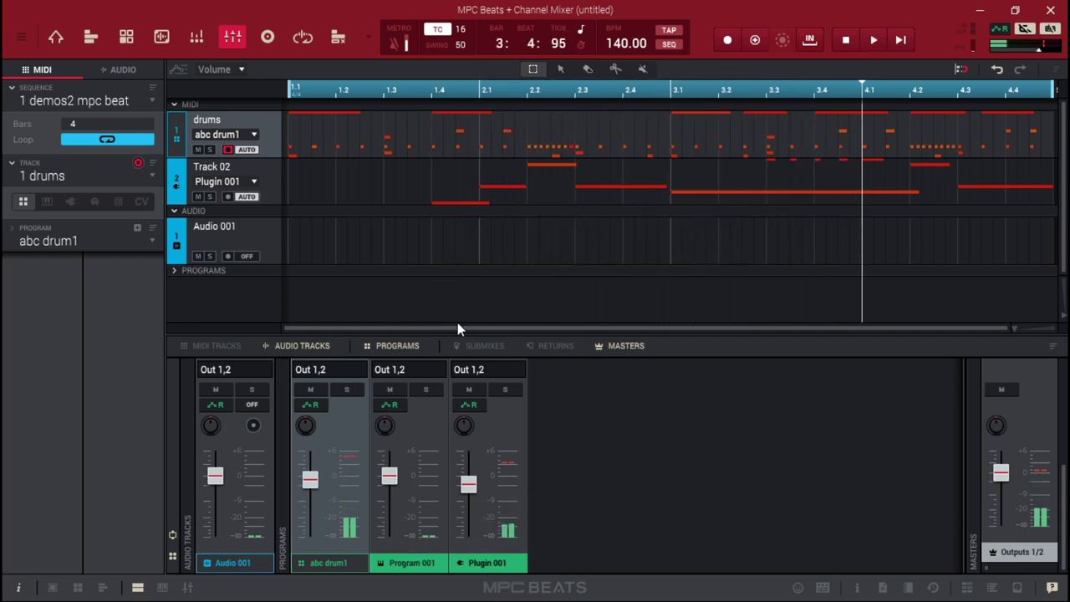
Step: Delete Program 001 from the project's program list in the main view
click(59, 36)
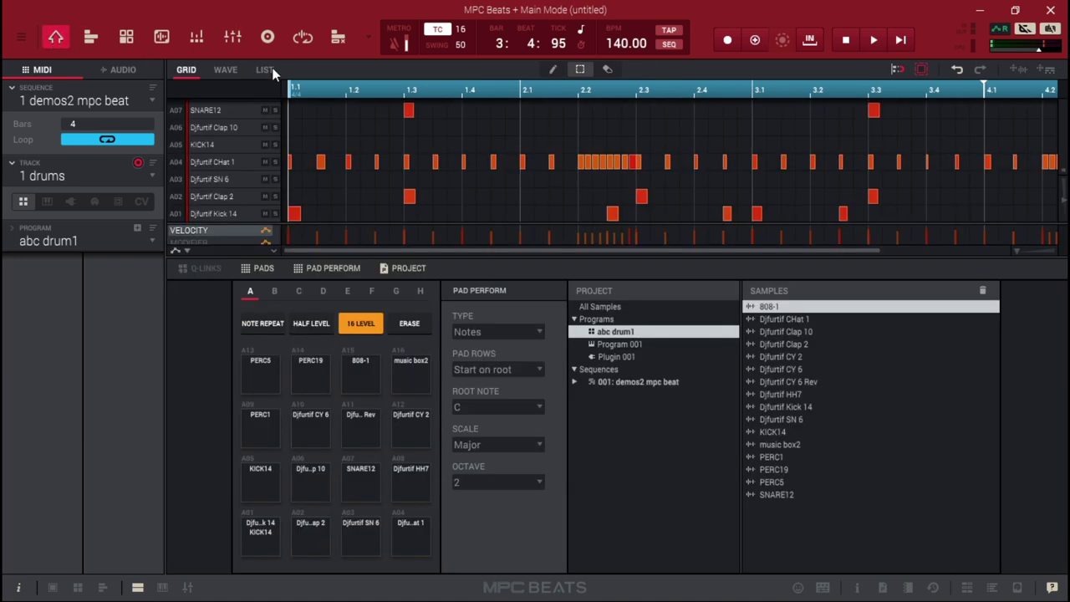
click(623, 345)
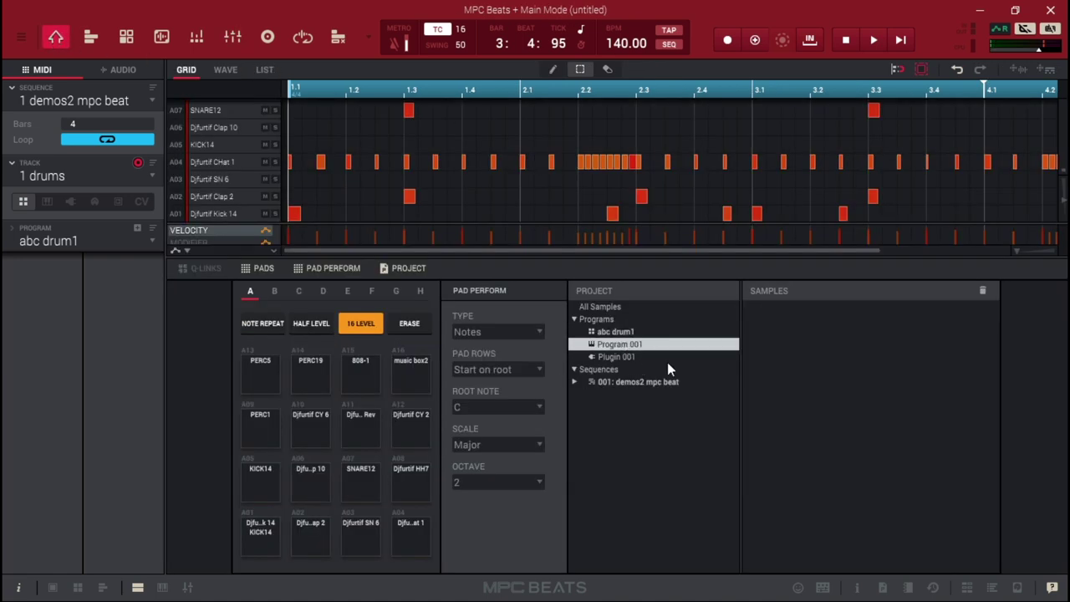
right_click(607, 345)
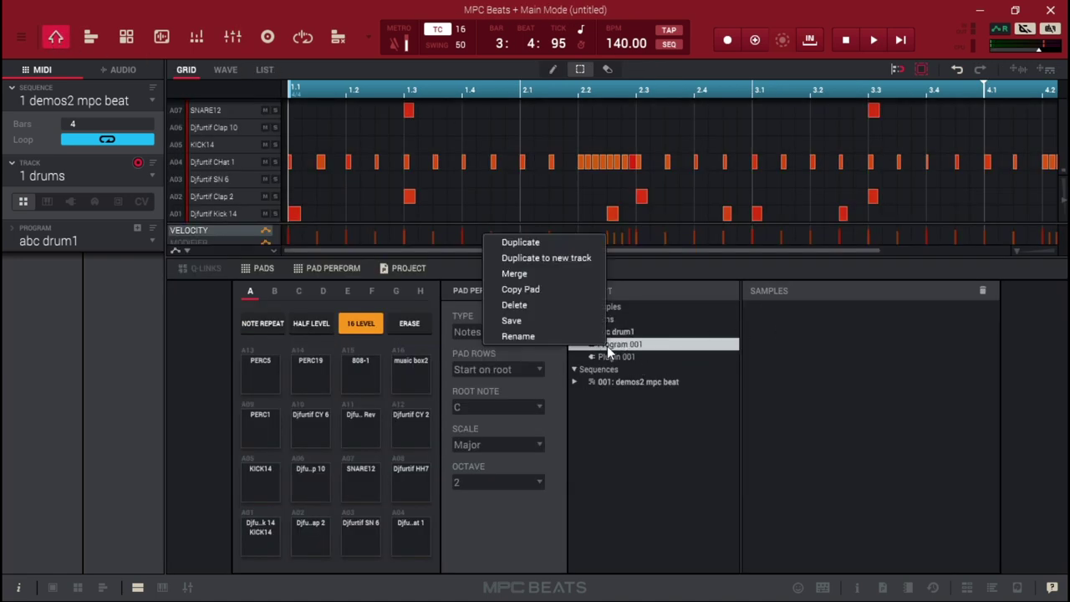
click(539, 306)
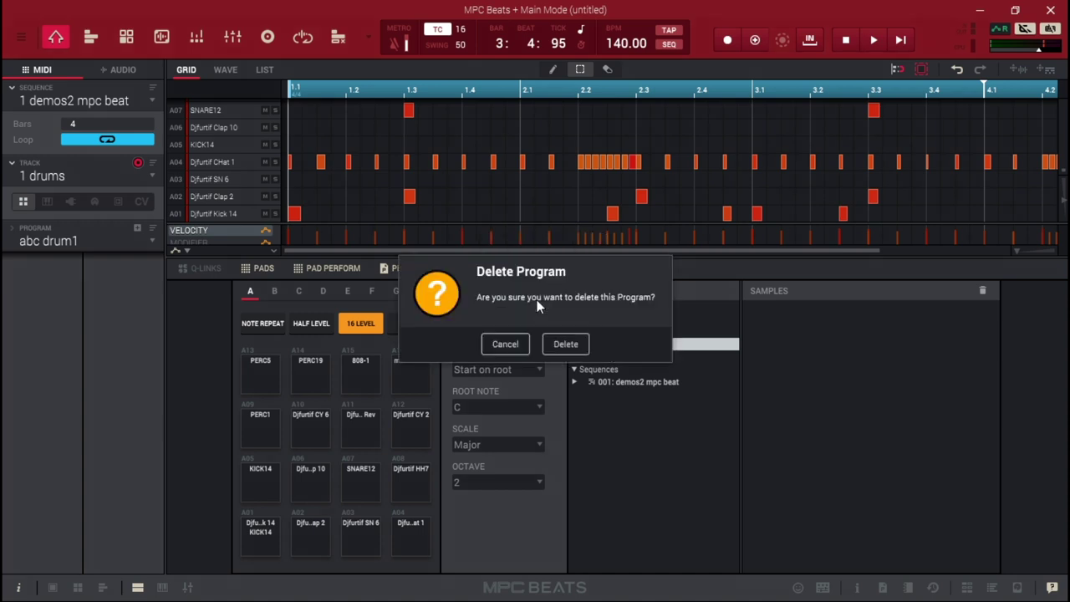
click(565, 345)
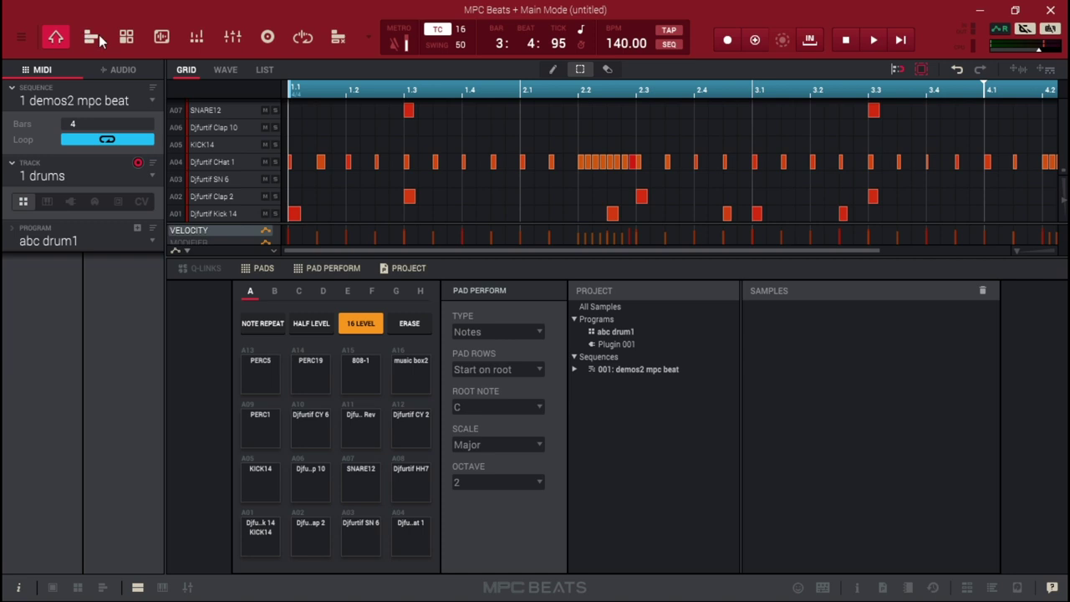
Step: Play the sequence in the channel mixer, soloing abc drum1 and Plugin 001 in turn to compare them
click(232, 37)
key(space)
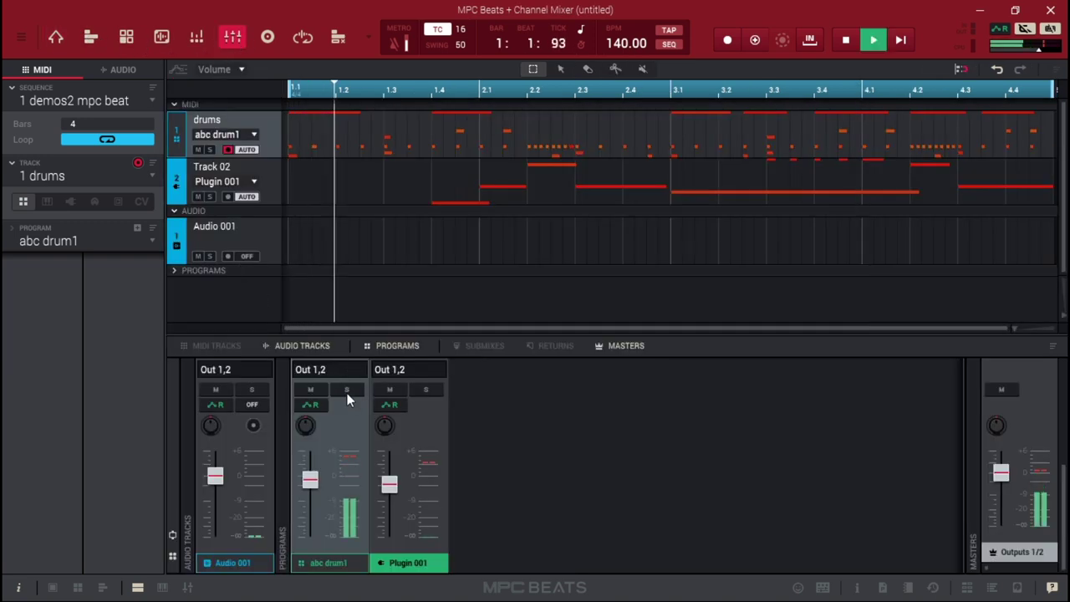
click(347, 391)
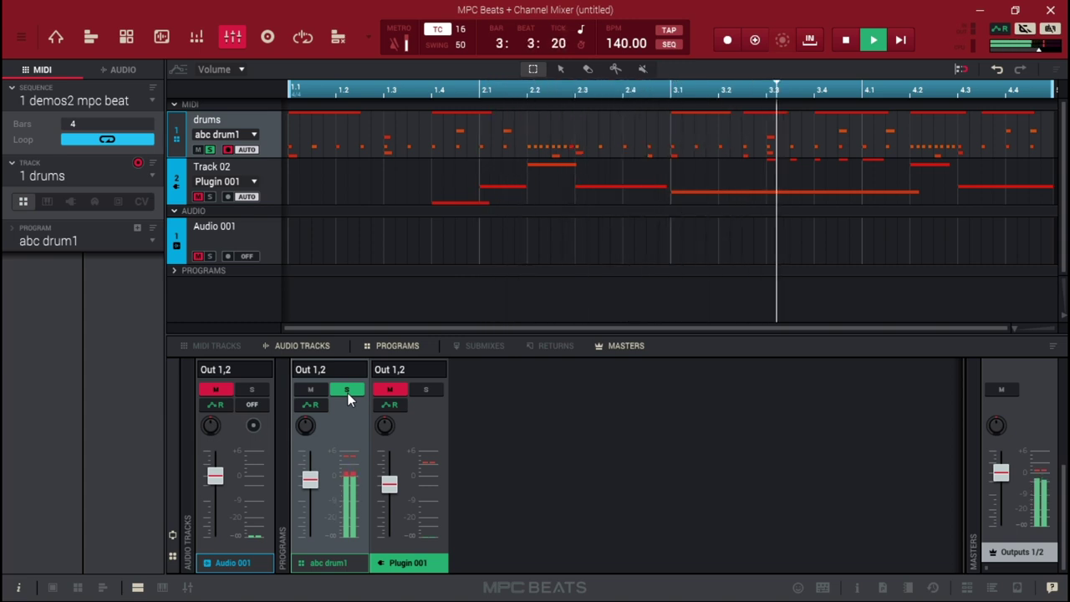
click(347, 391)
click(427, 390)
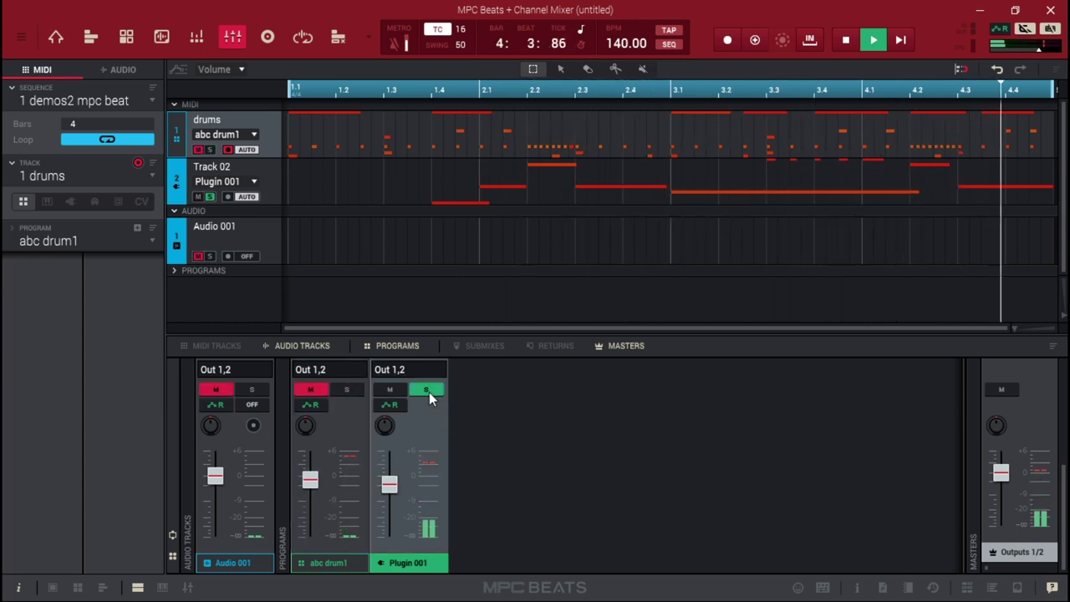
click(429, 392)
key(space)
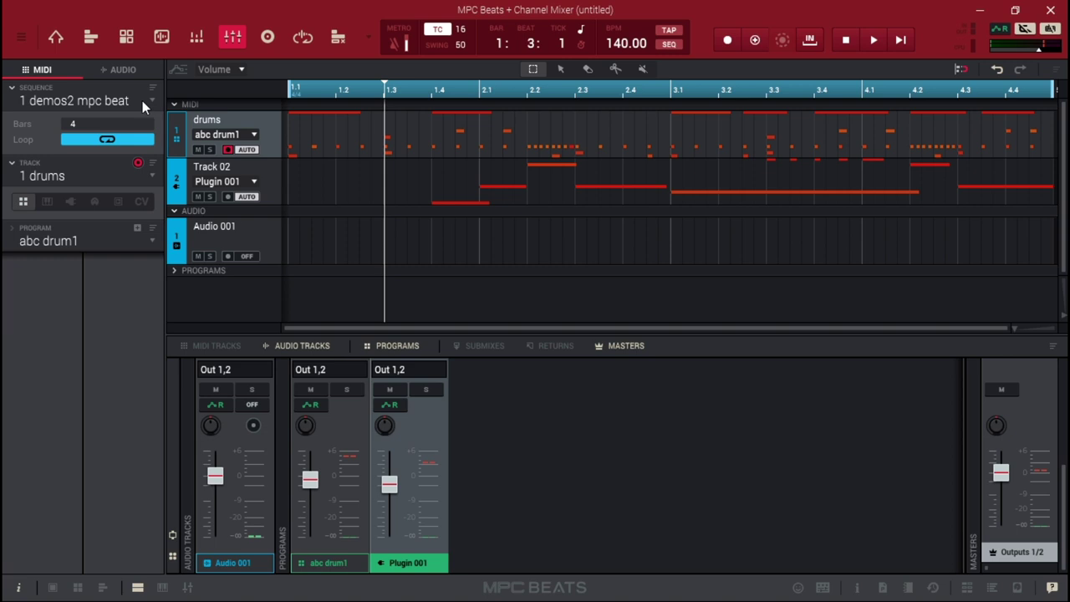
Step: Select Track 02 and examine the controls of its B.I.T. plugin while the full sequence plays
click(153, 177)
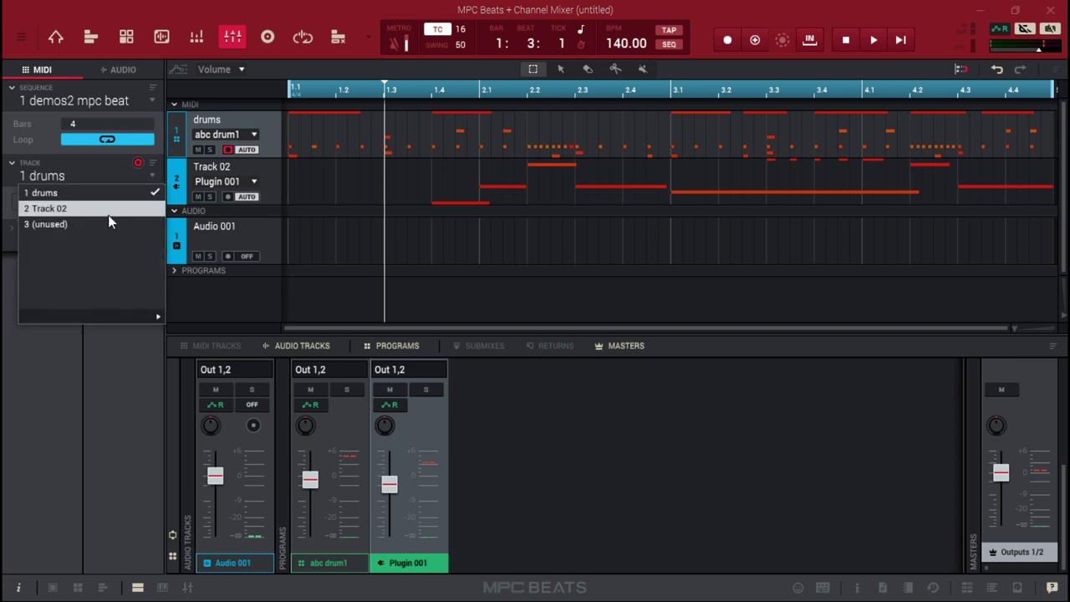
click(108, 214)
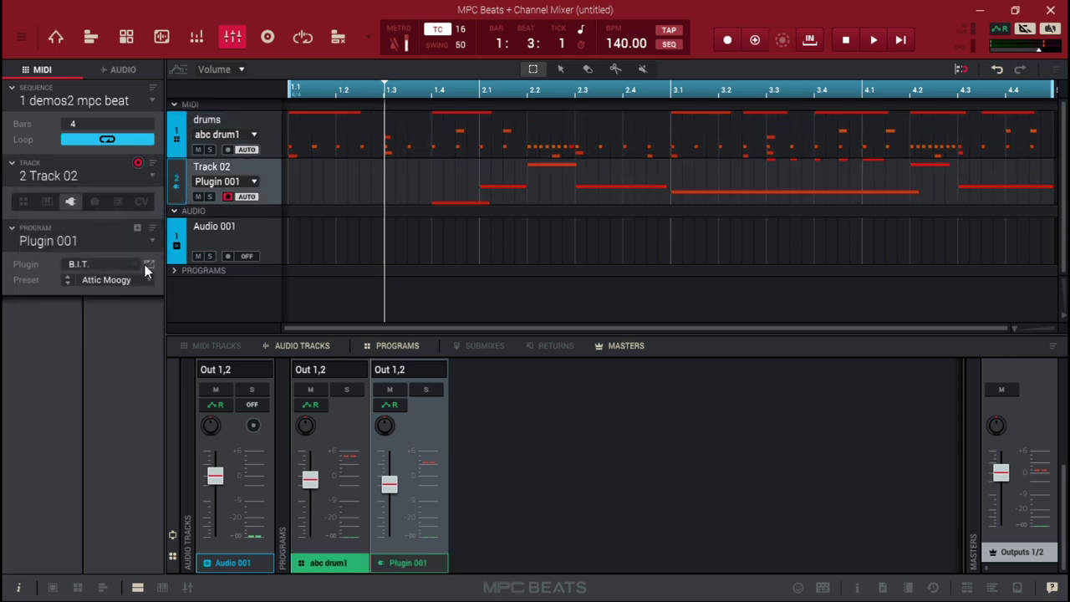
click(146, 264)
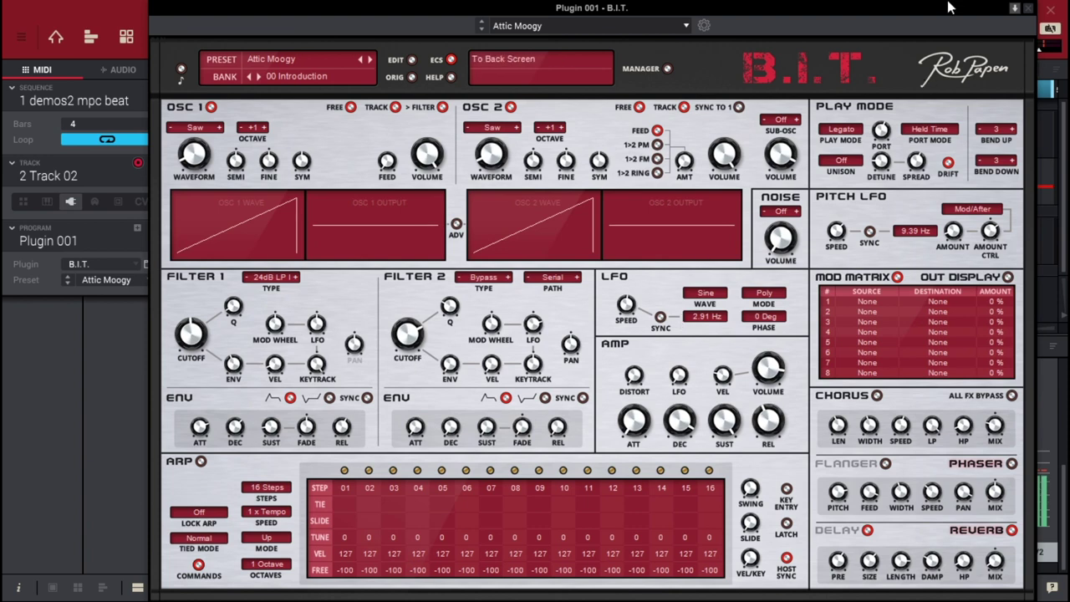
click(1028, 9)
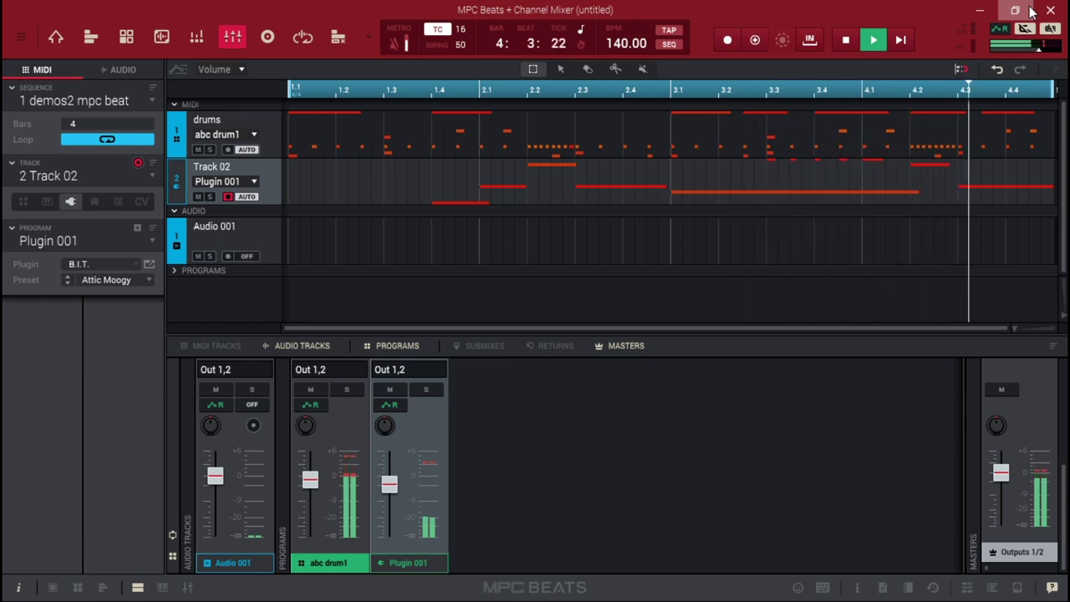
key(space)
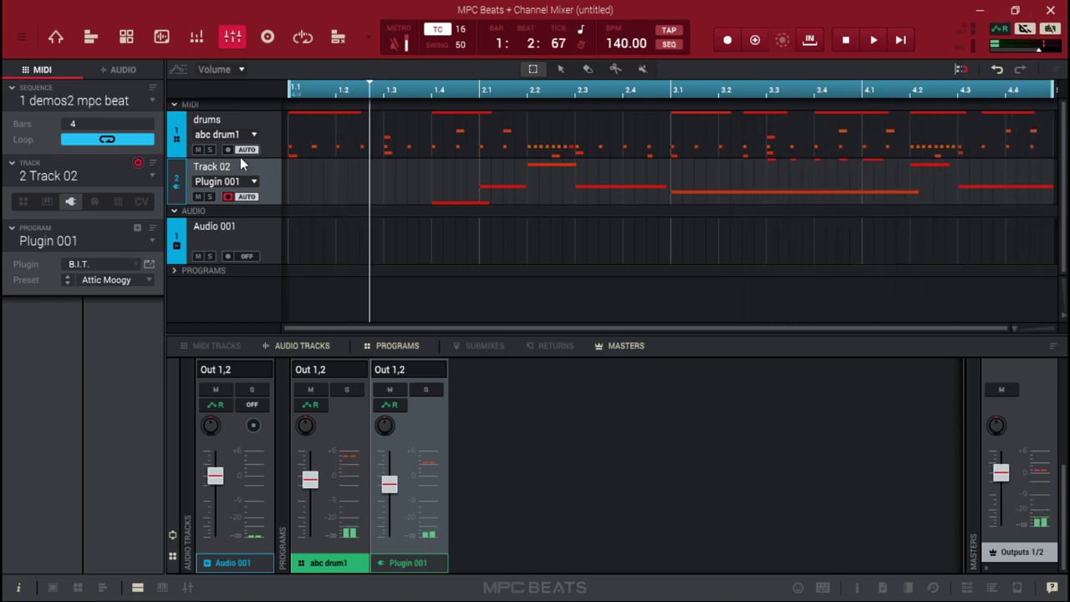
Step: Select the drums track, enable 16 Levels for pad A16 music box2 with type Tune and original pad Pad 4, and audition the sequence
click(154, 175)
click(122, 194)
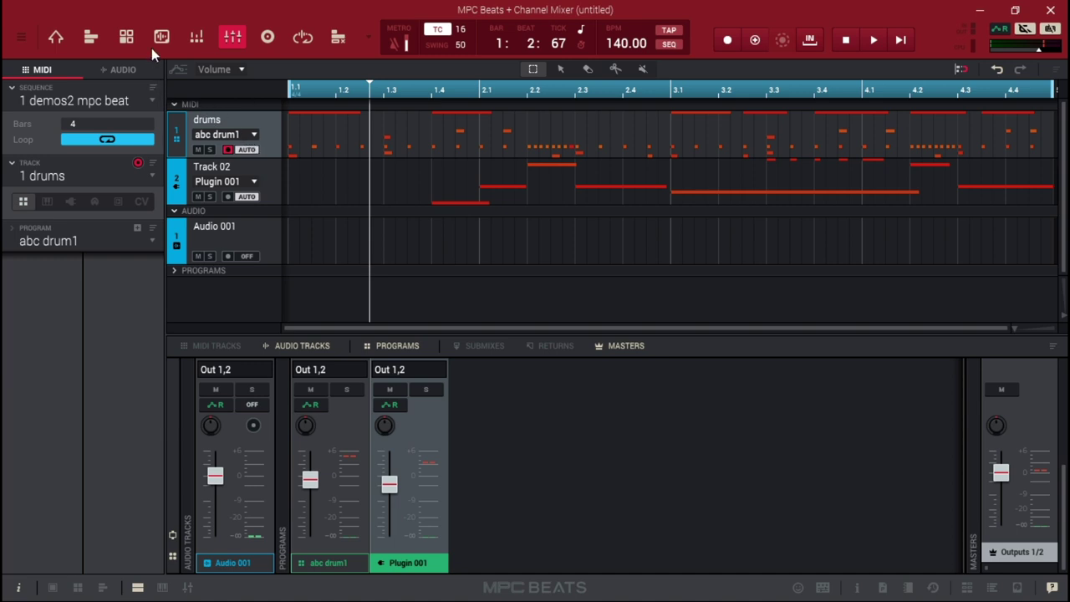
click(56, 38)
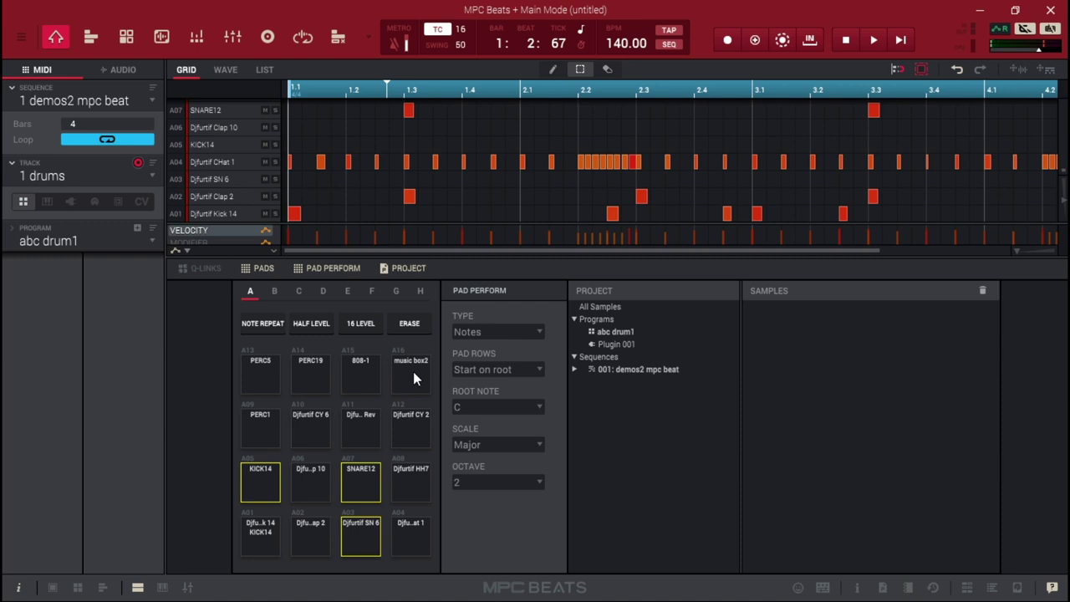
click(368, 325)
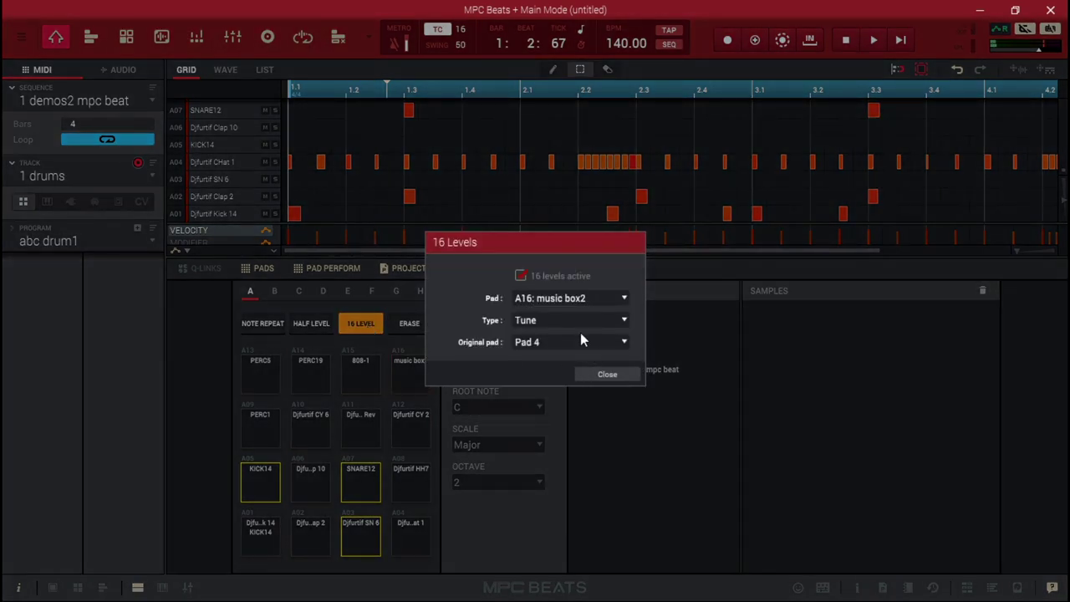
click(595, 379)
key(space)
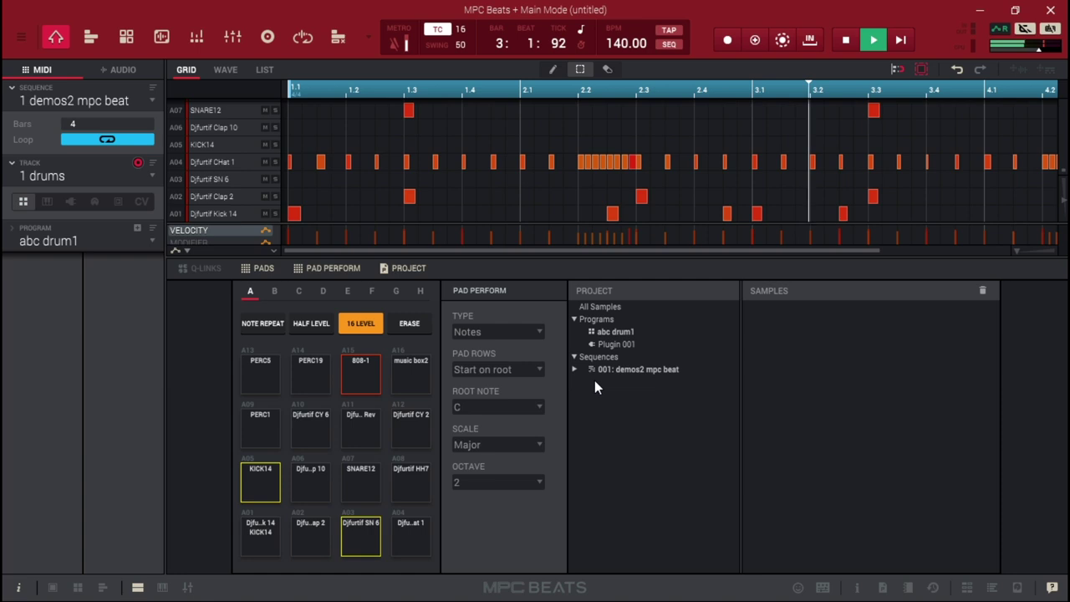
key(space)
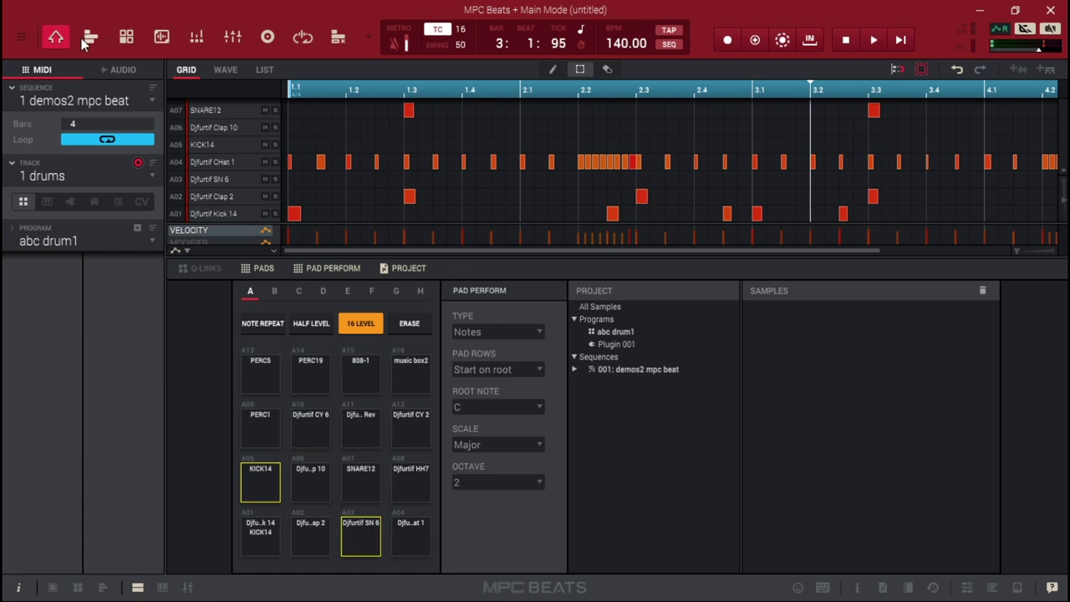
Step: Lower the Plugin 001 fader in the channel mixer and mute that channel
click(232, 37)
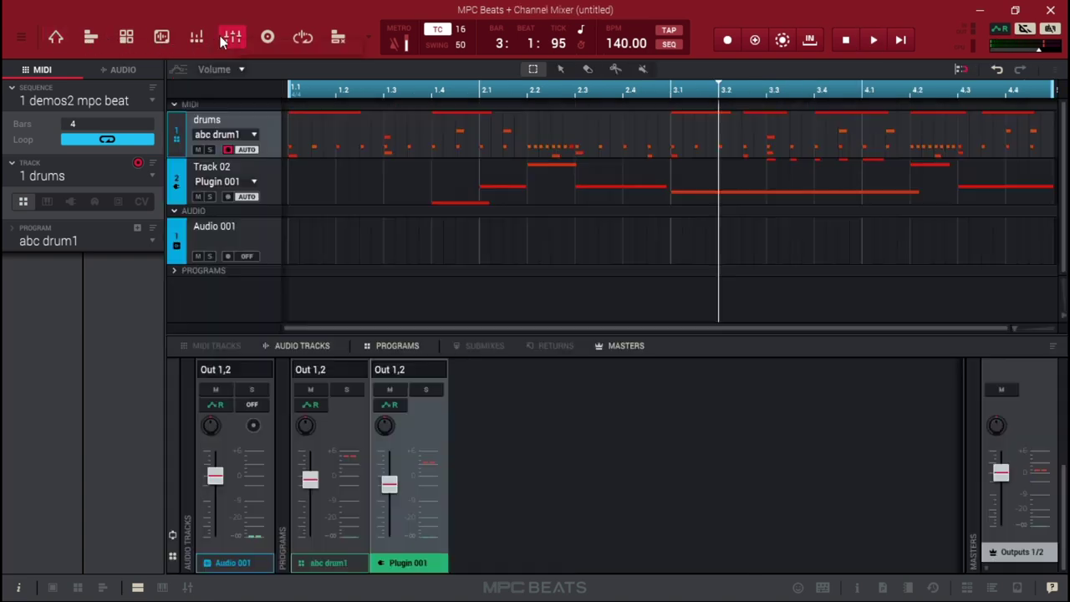
mouse_move(388, 484)
drag(388, 485, 389, 506)
click(390, 387)
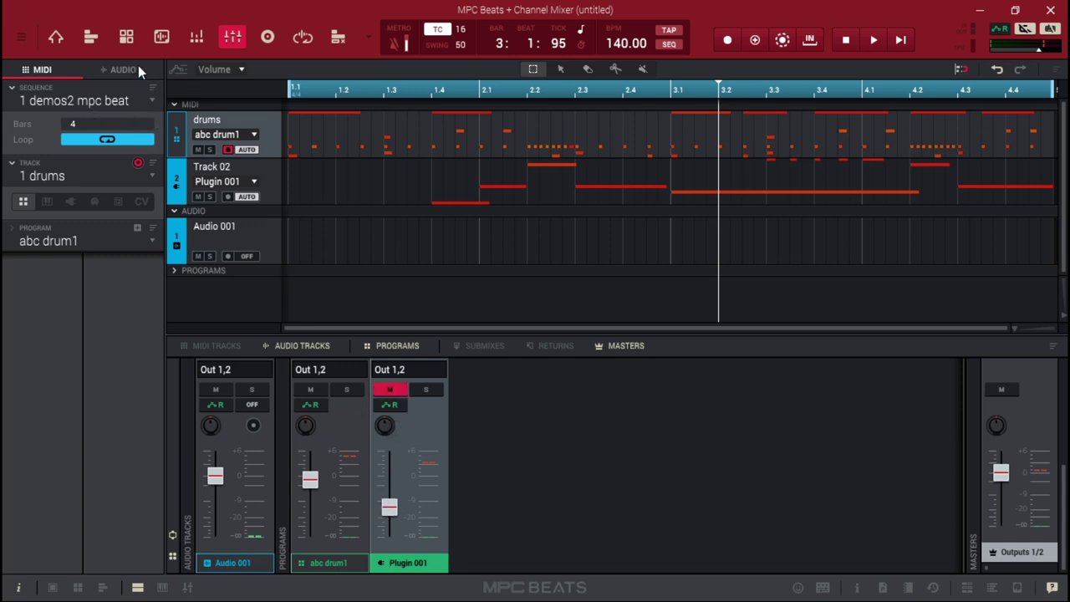
Step: Audition the beat in the main view with the synth muted
click(57, 37)
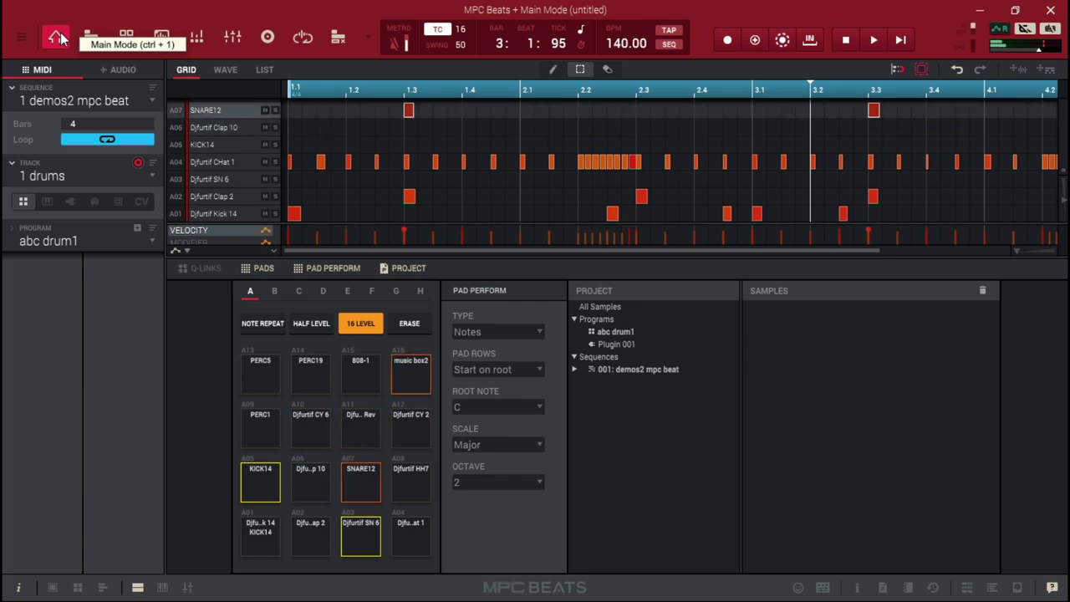
key(space)
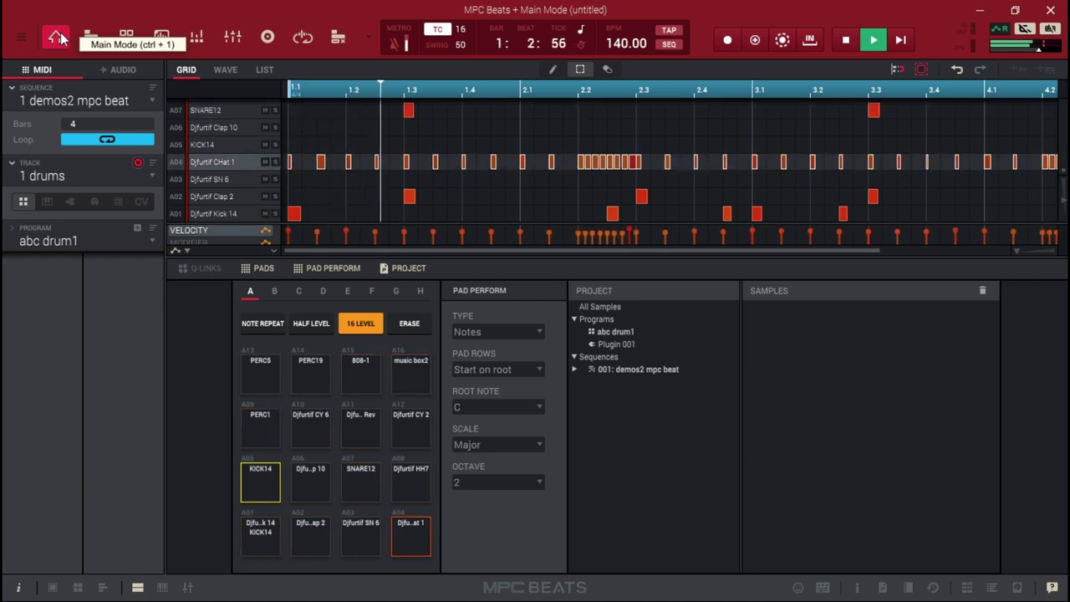
key(space)
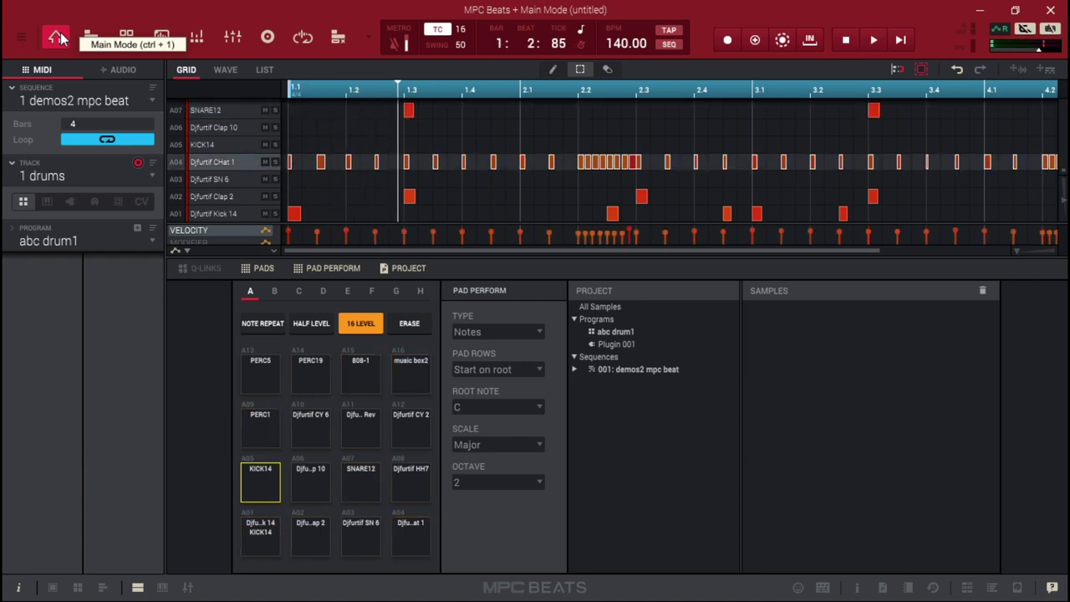
Step: Overdub a tuned music box2 melody on the drums track from the sequence start, and play the result back
key(Home)
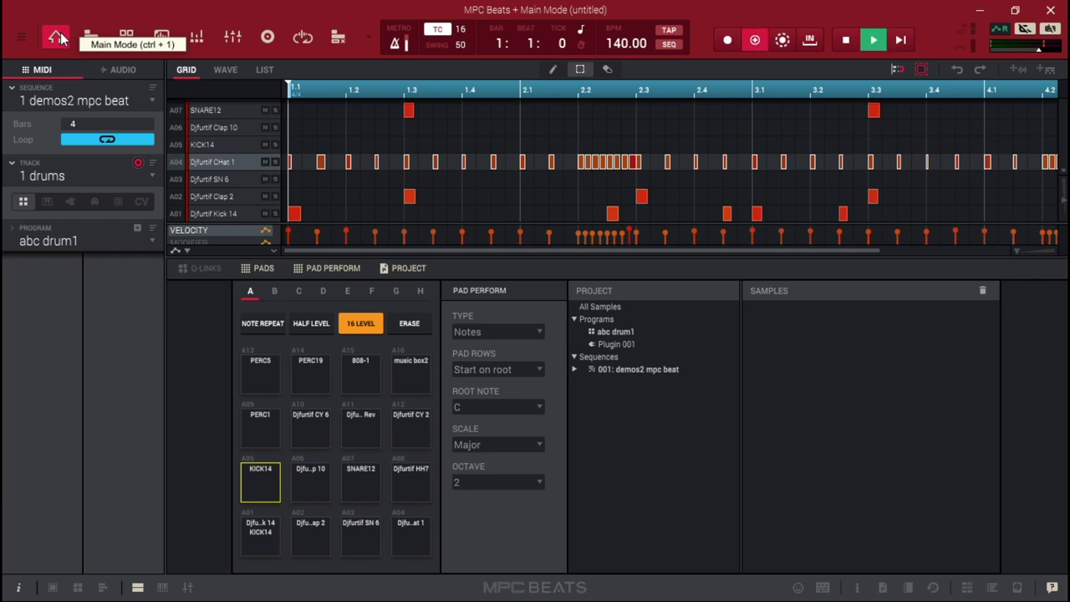
key(Escape)
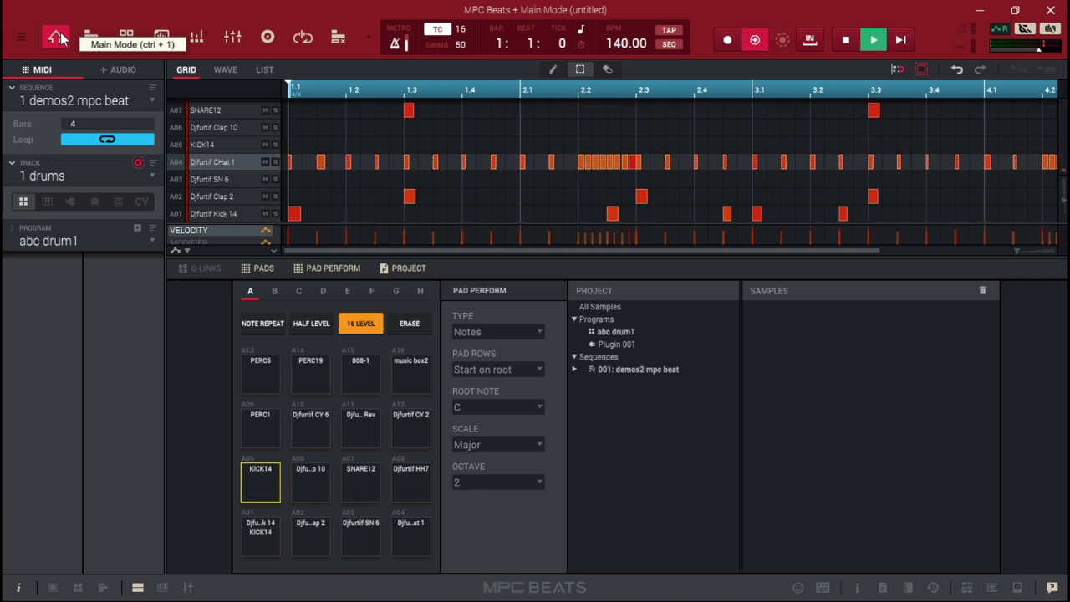
key(space)
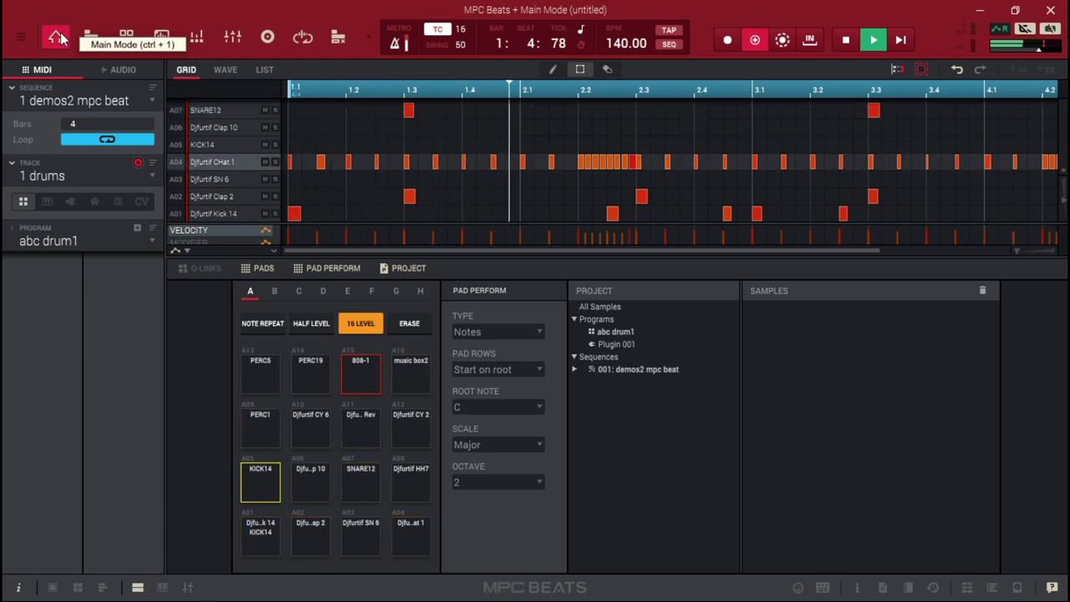
key(space)
key(space)
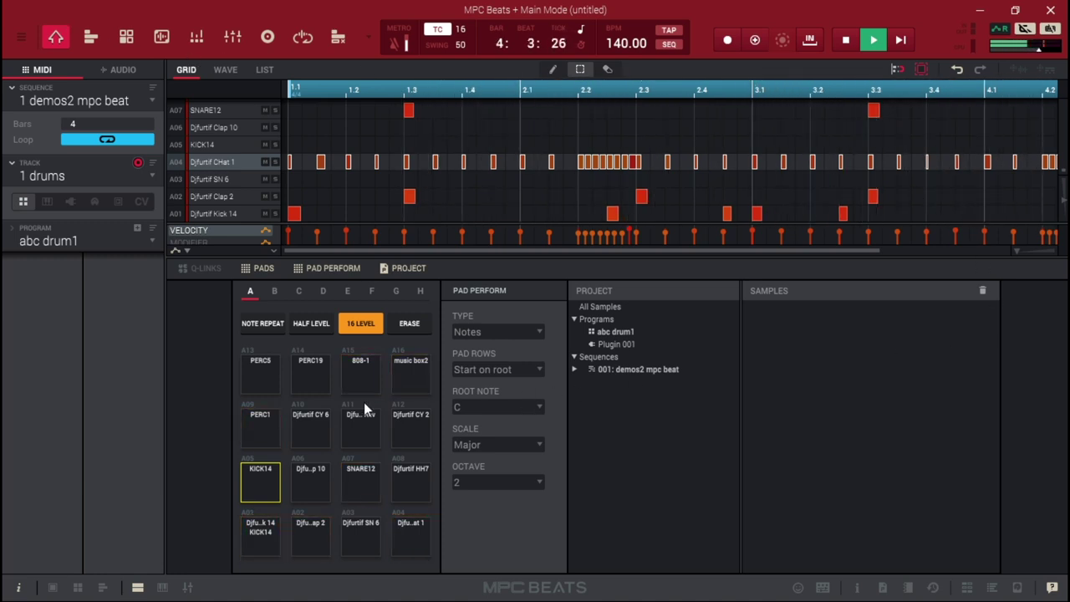
key(space)
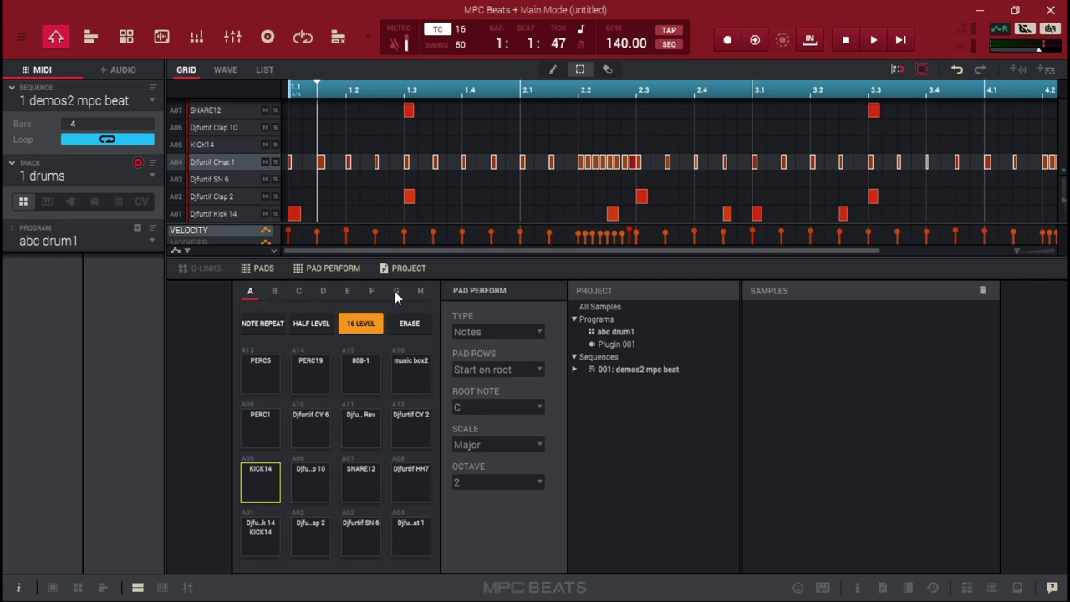
Step: Look through the other pad banks, including B, C, D and G, and return to bank A
click(275, 292)
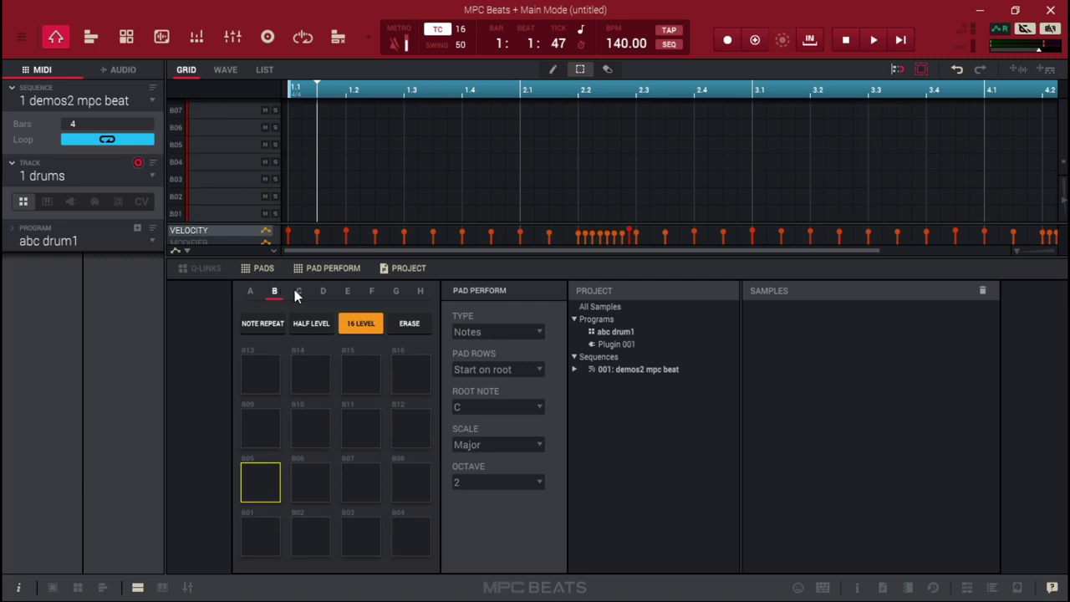
click(299, 291)
click(323, 291)
click(397, 296)
click(252, 293)
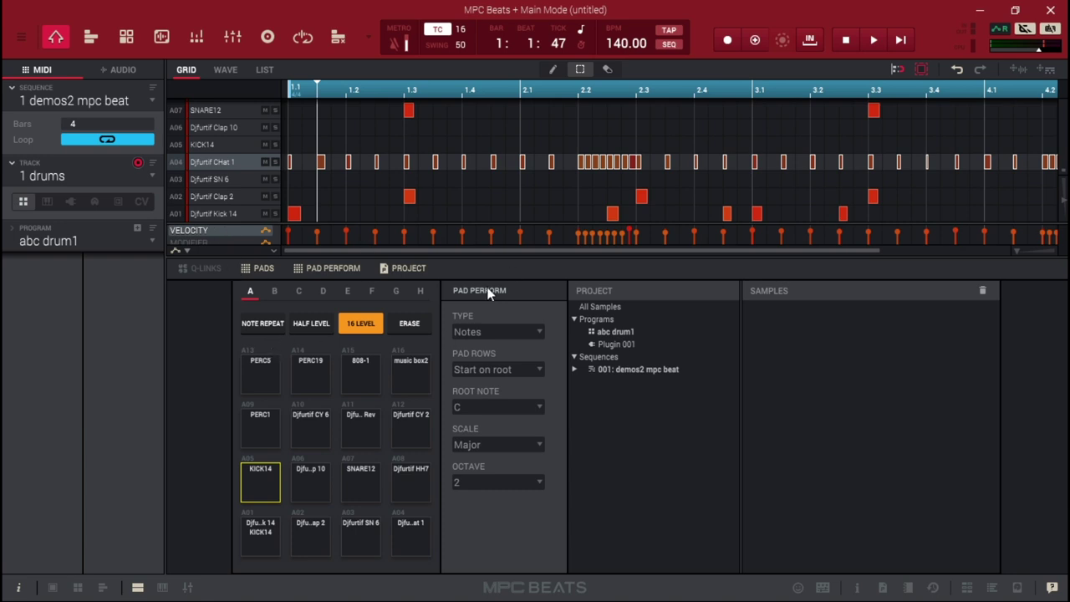
Step: Play the sequence, check the pad levels in the pad mixer, and bring the channels from pad A01 into view
key(space)
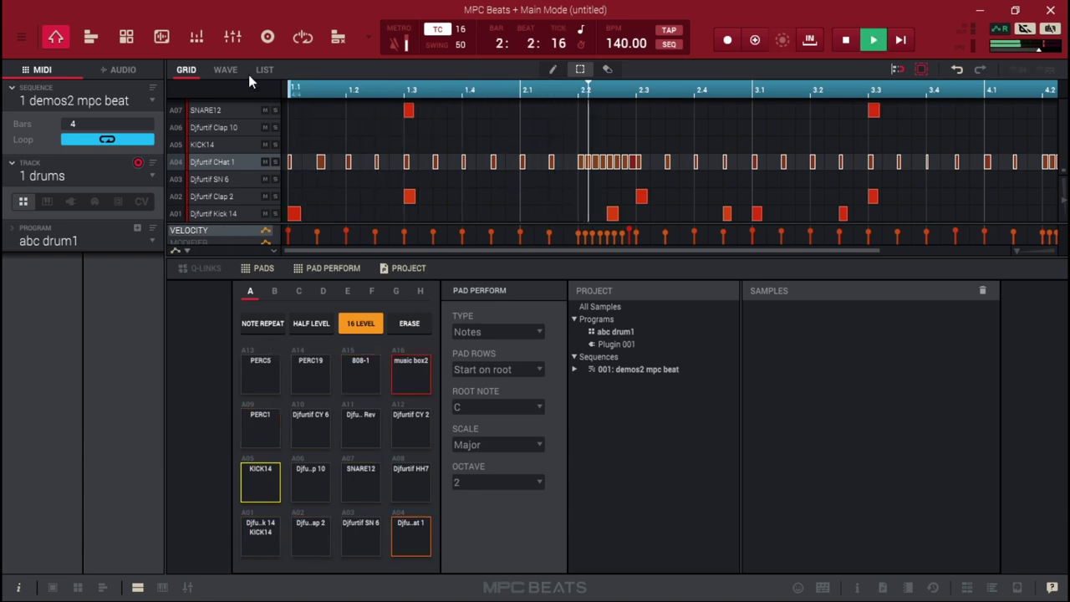
click(198, 37)
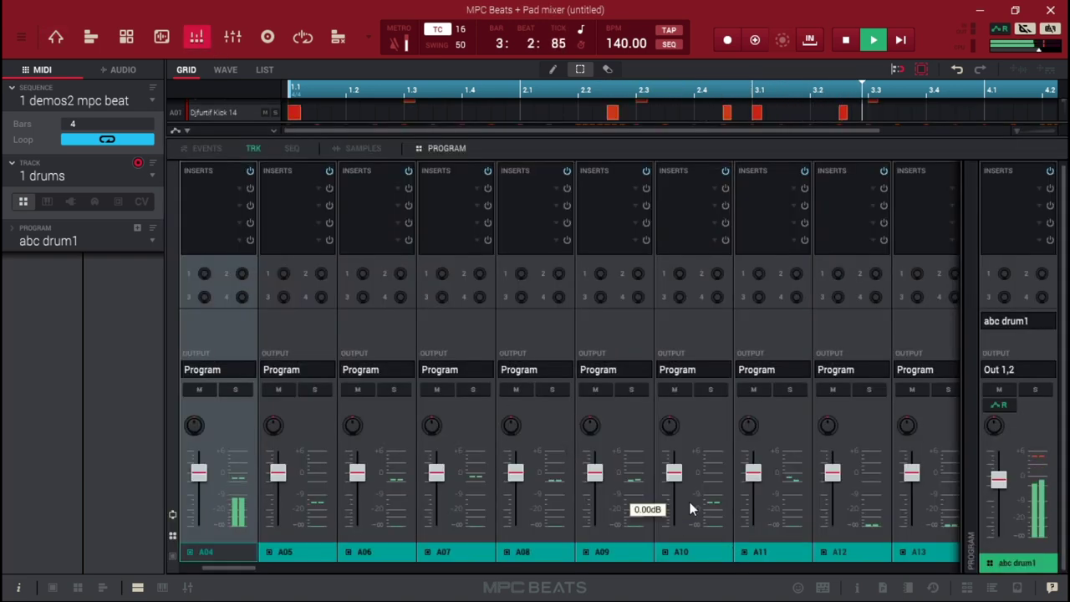
key(space)
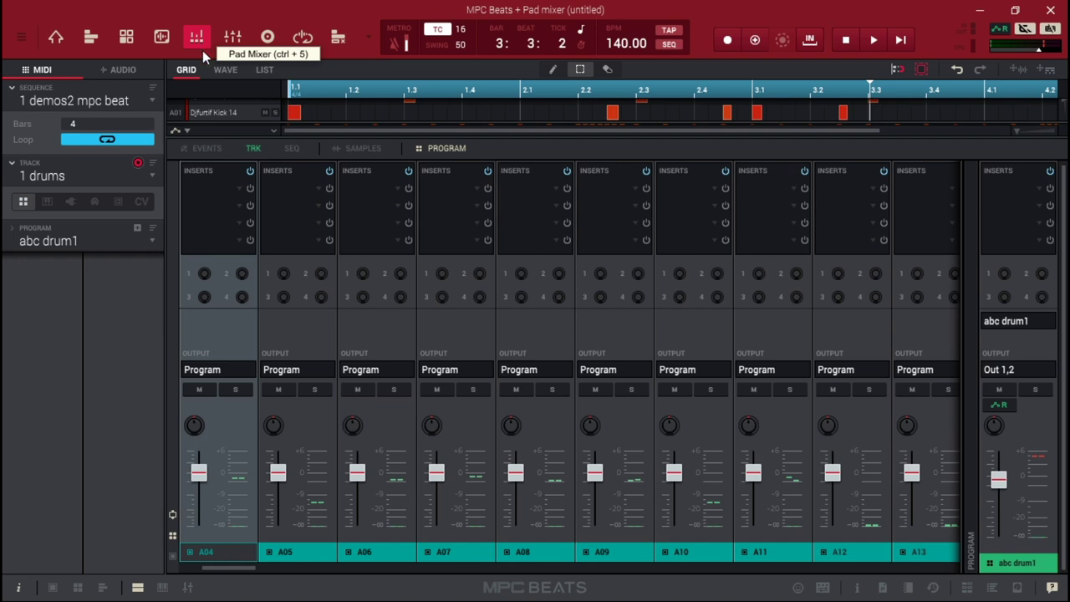
drag(239, 572, 163, 561)
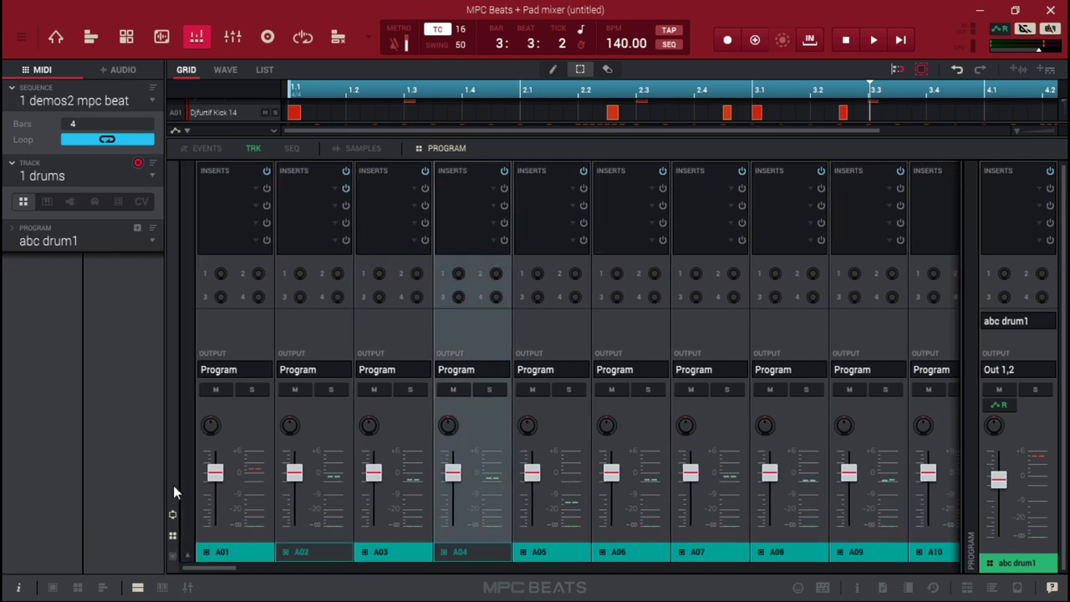
Step: Hide the project information panel, play the sequence, and audition pads A01 and A02 in solo one after the other
click(18, 587)
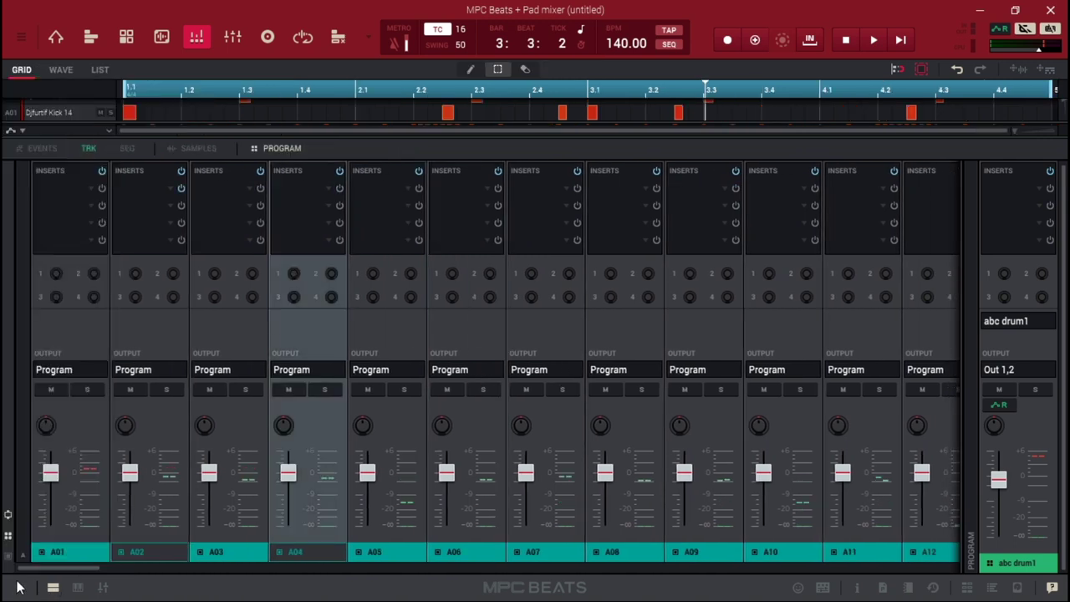
key(space)
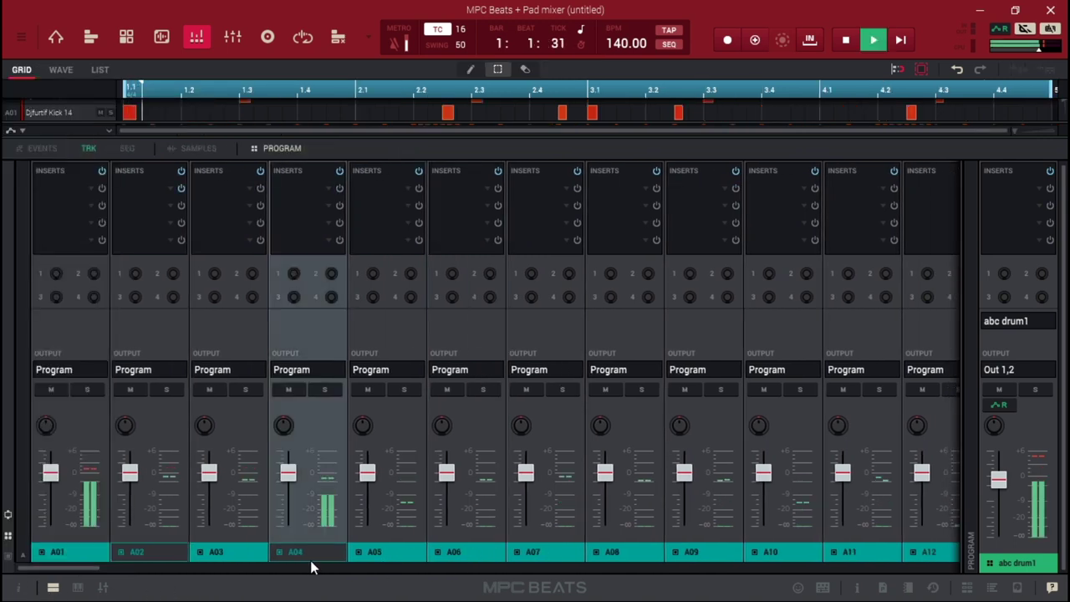
click(80, 390)
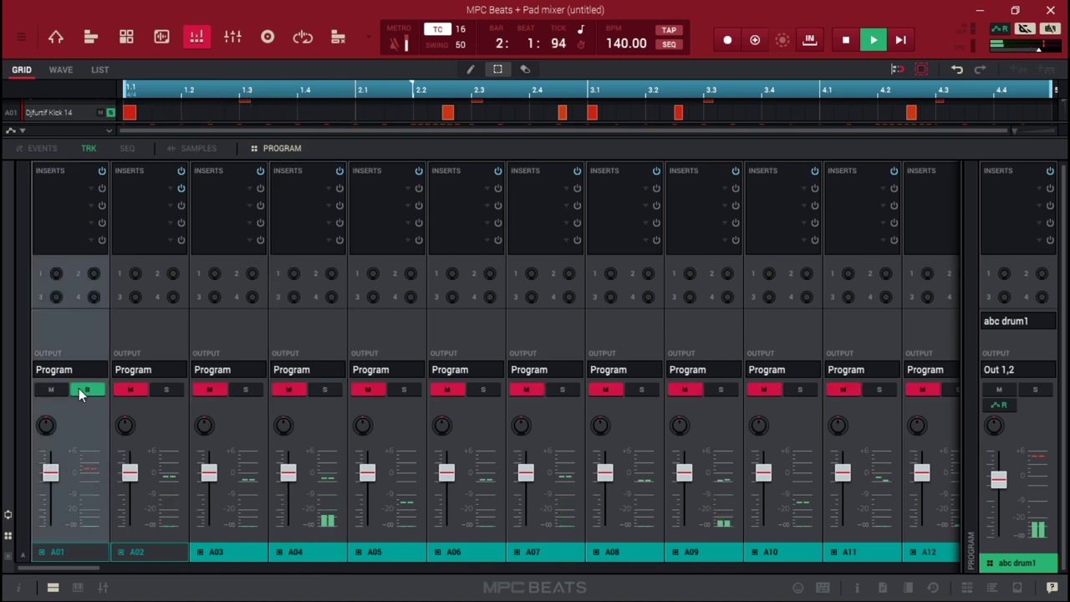
click(78, 388)
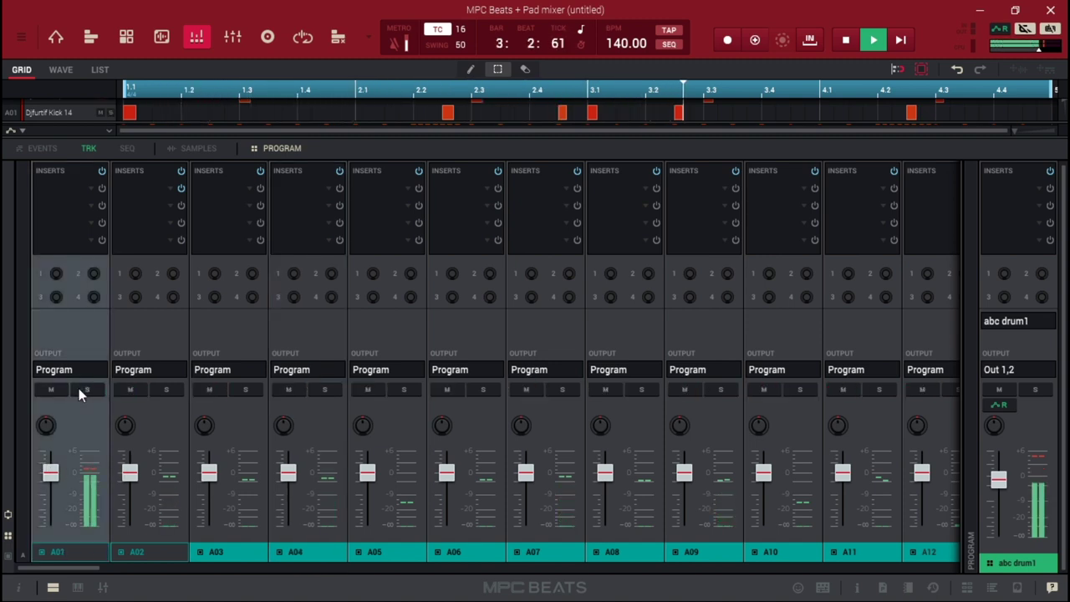
click(165, 389)
click(164, 389)
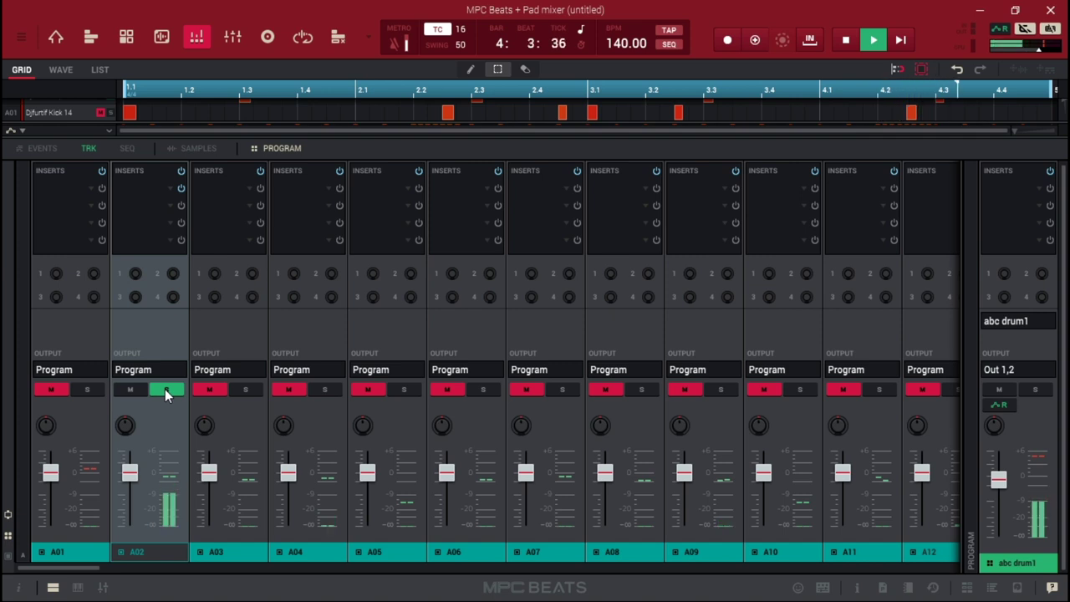
click(164, 389)
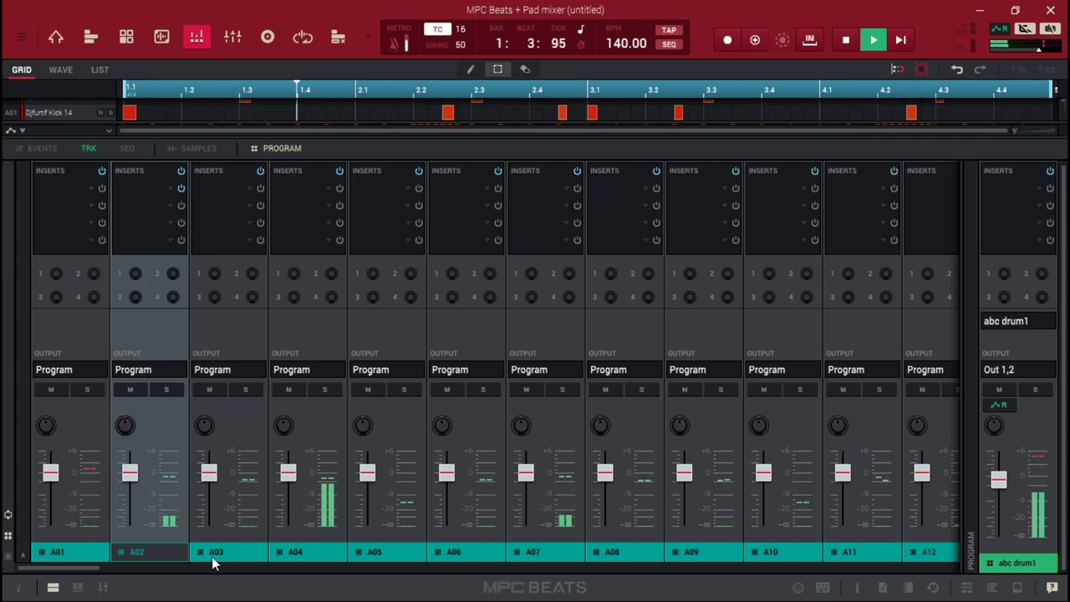
Step: Solo pad A16 during playback and load Akai Professional's Delay Analog Sync into its first insert slot
drag(81, 567, 126, 585)
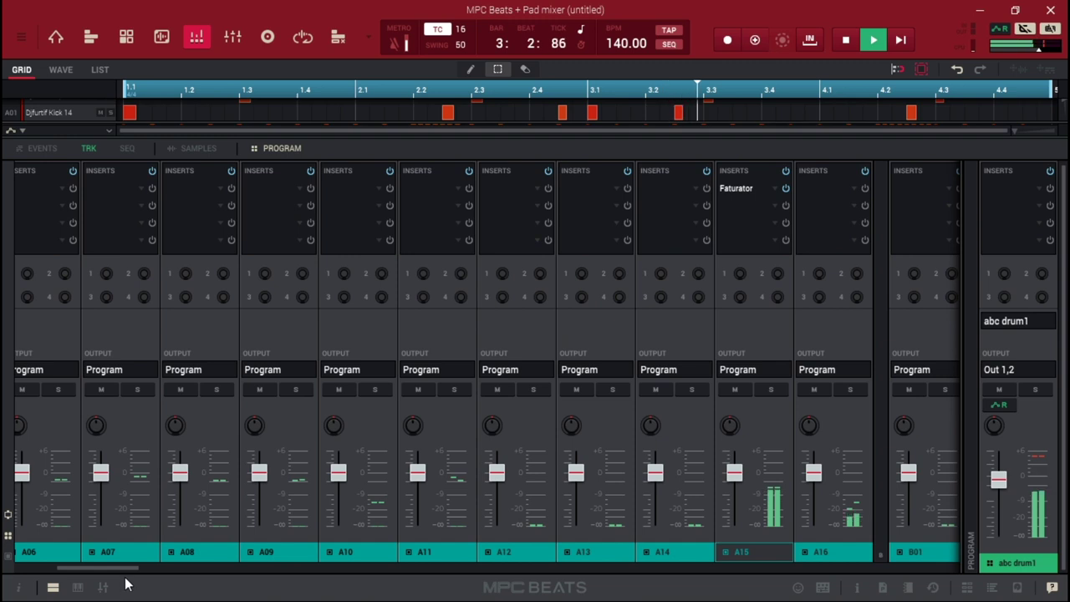
click(854, 389)
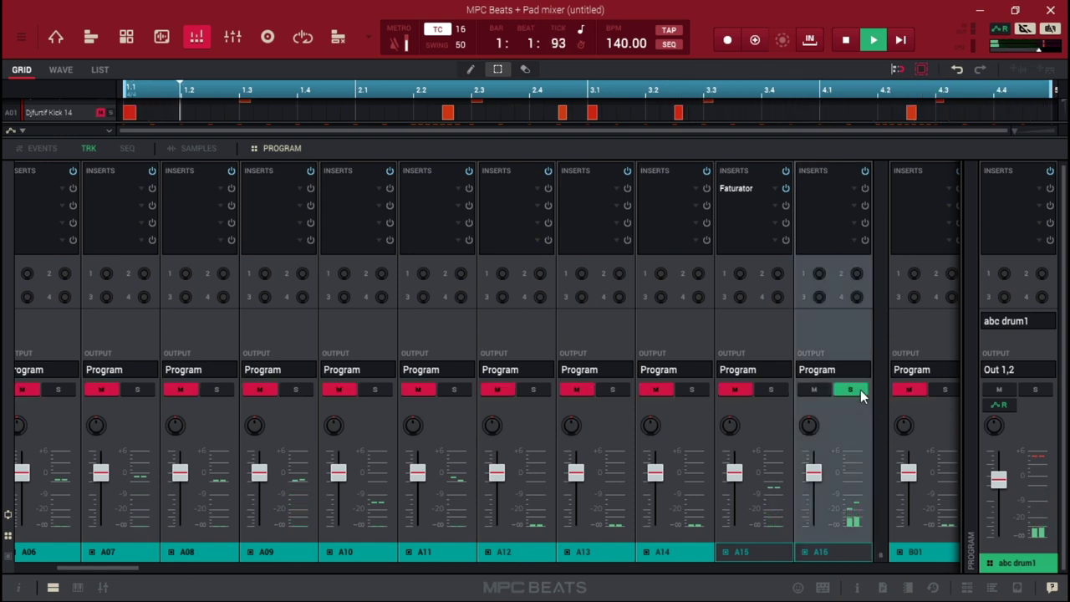
double_click(852, 185)
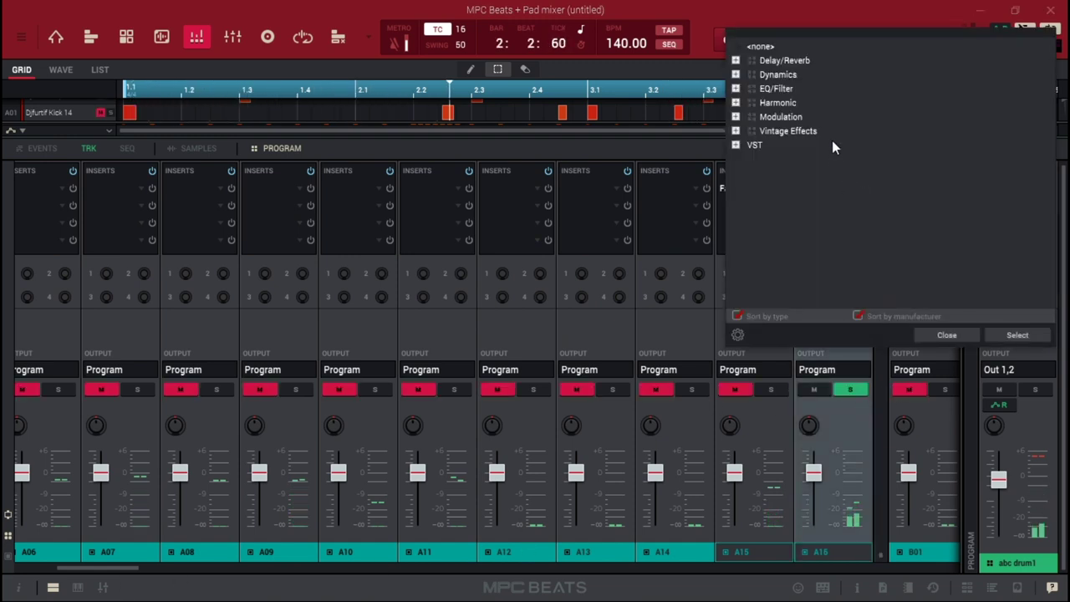
click(736, 61)
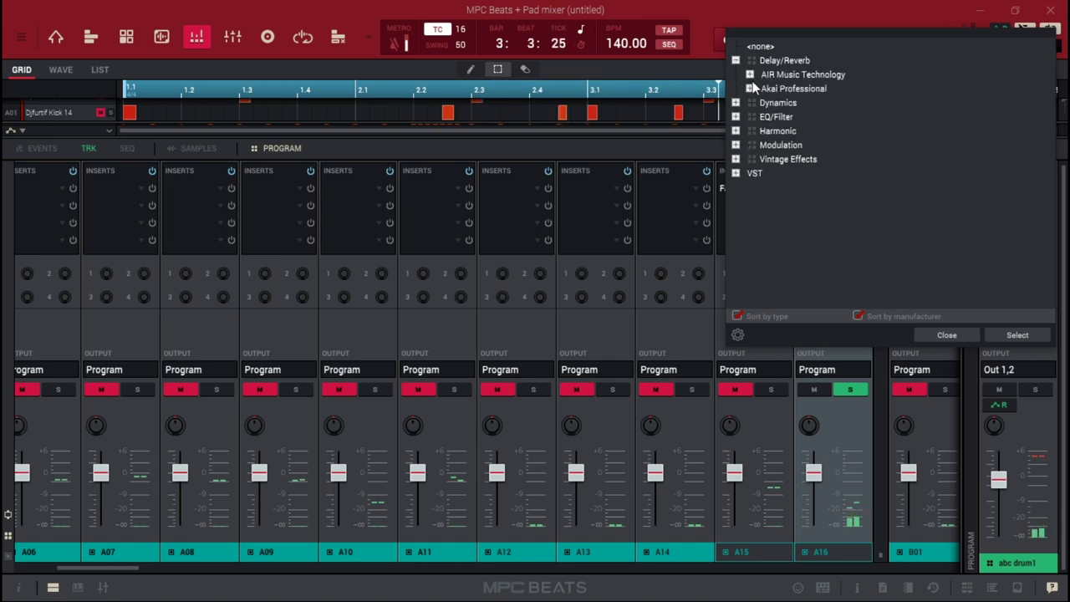
click(751, 89)
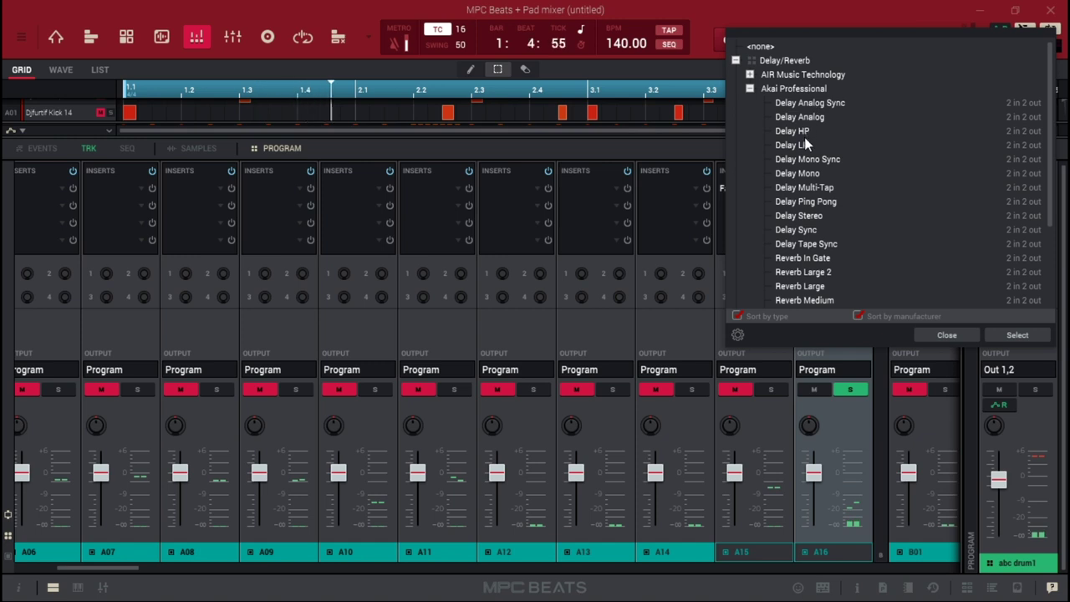
click(814, 102)
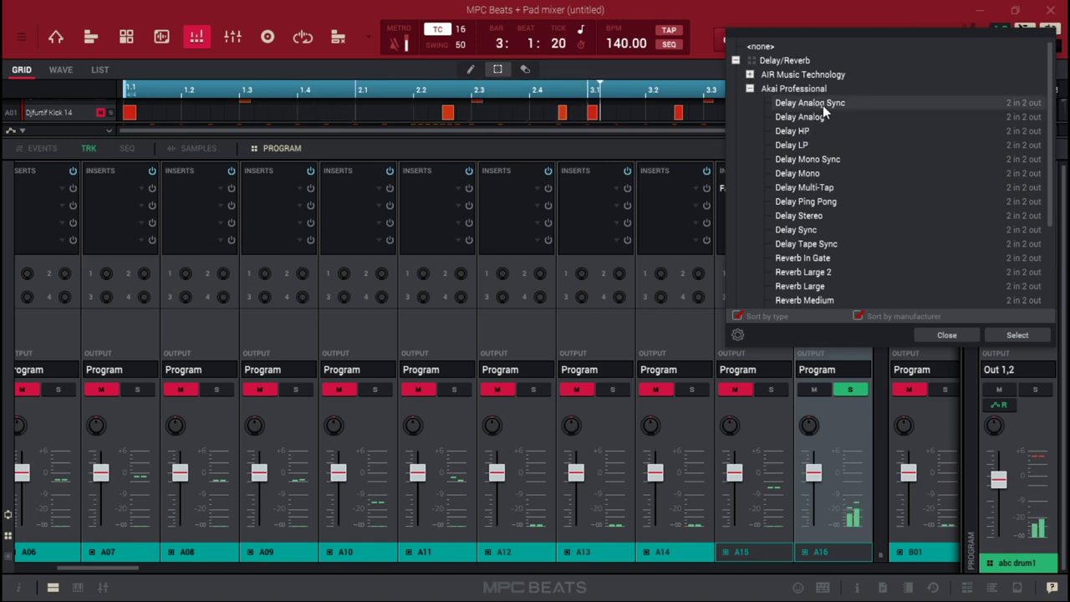
click(1033, 337)
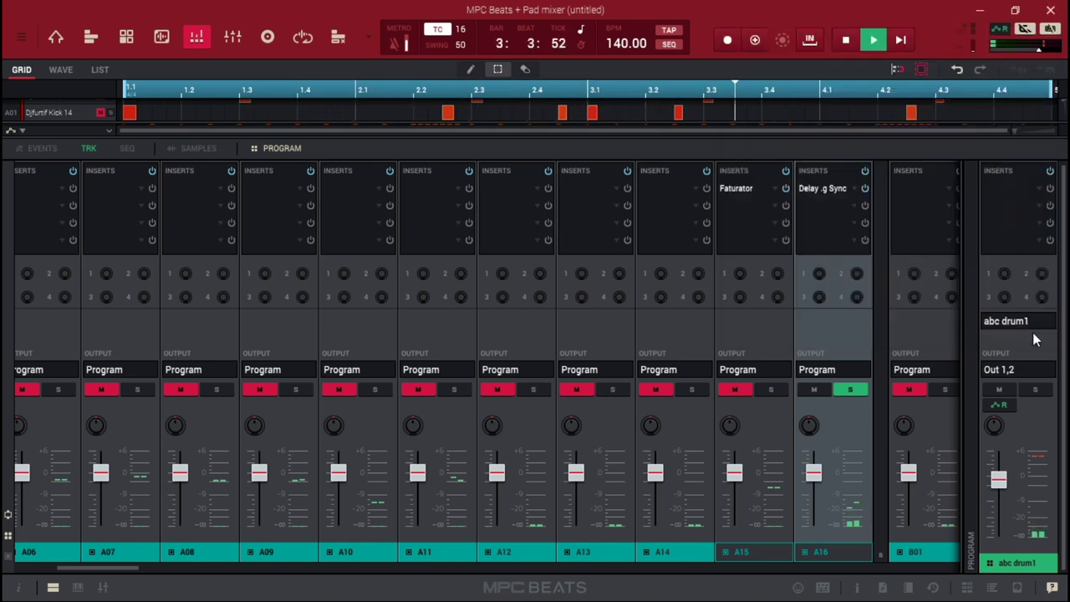
Step: Check the Analog Delay settings on pad A16, close the effect, and take the pad out of solo
double_click(834, 190)
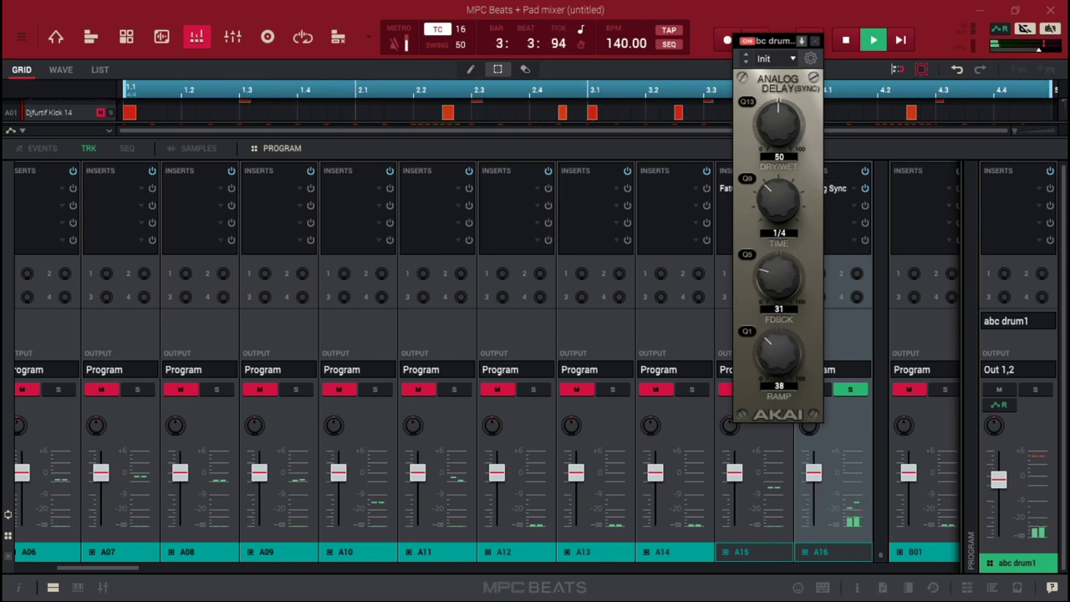
click(816, 40)
click(846, 389)
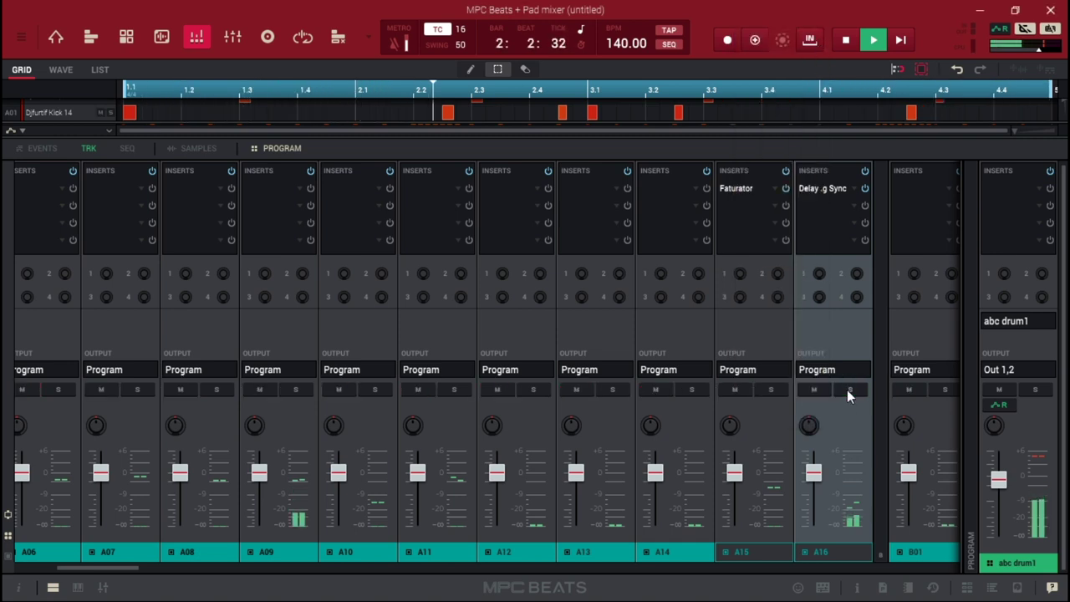
Step: Load Akai Professional's Reverb Small into the second insert slot of pad A16
click(854, 210)
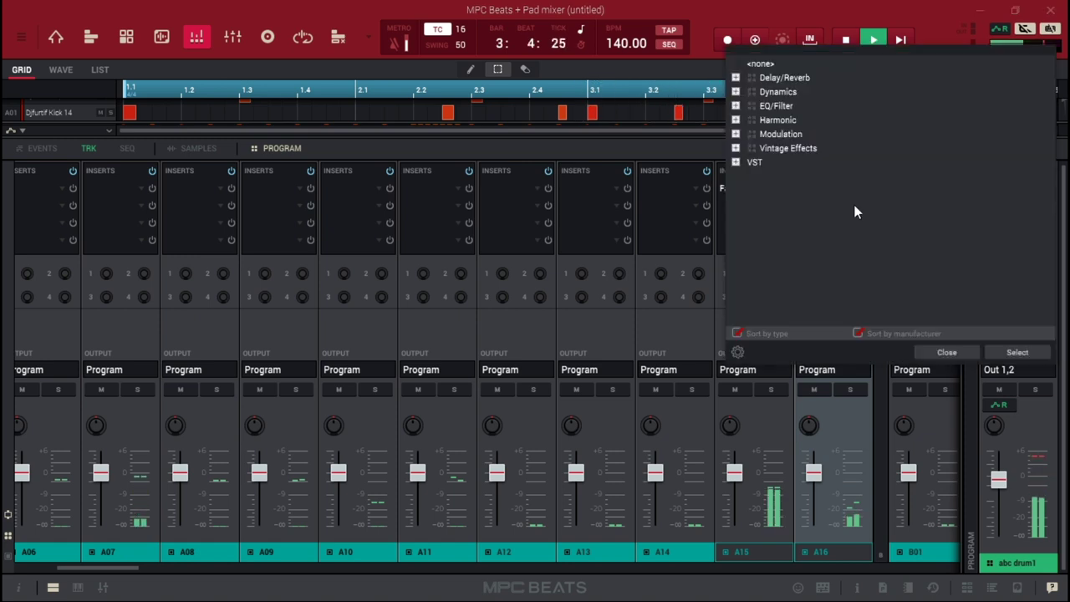
click(736, 77)
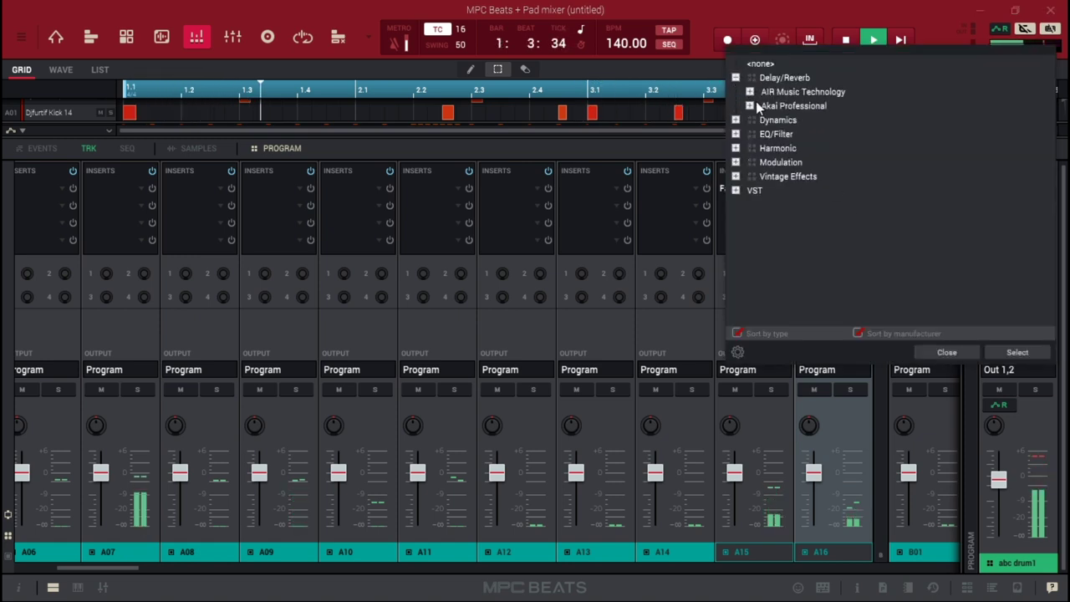
click(750, 107)
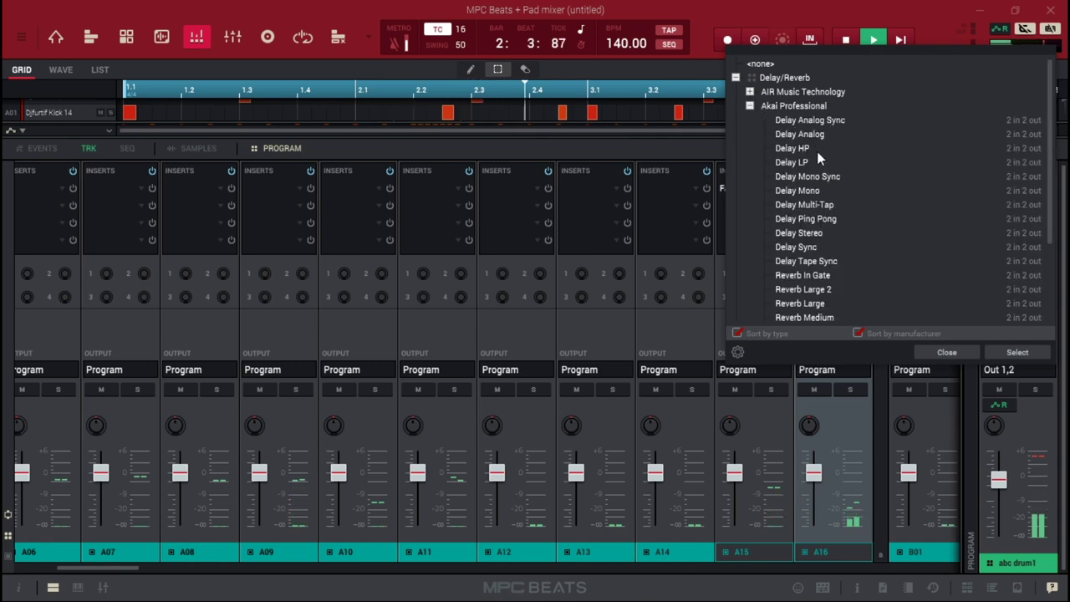
drag(1052, 197, 1055, 237)
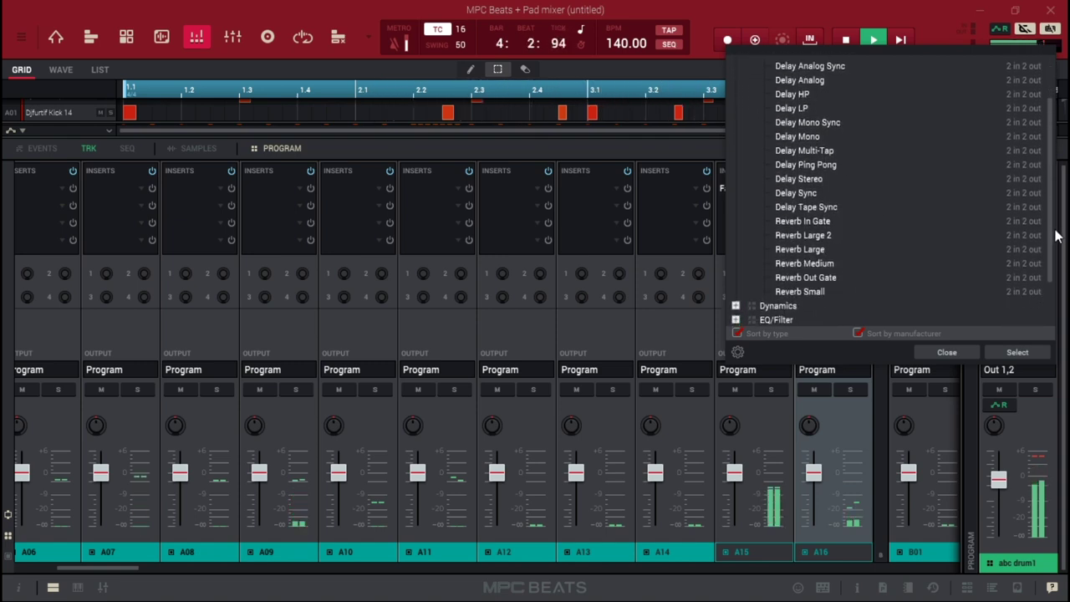
double_click(812, 291)
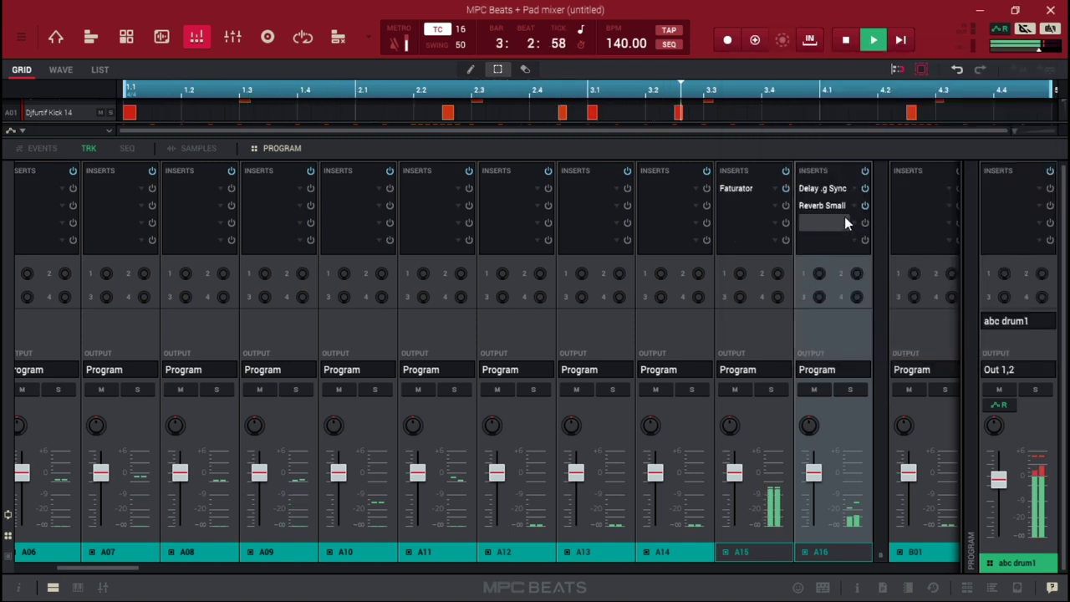
Step: Set pad A16's Small Reverb to dry/wet 40, decay 40 and diffuse 59, and close the effect
drag(781, 123, 781, 140)
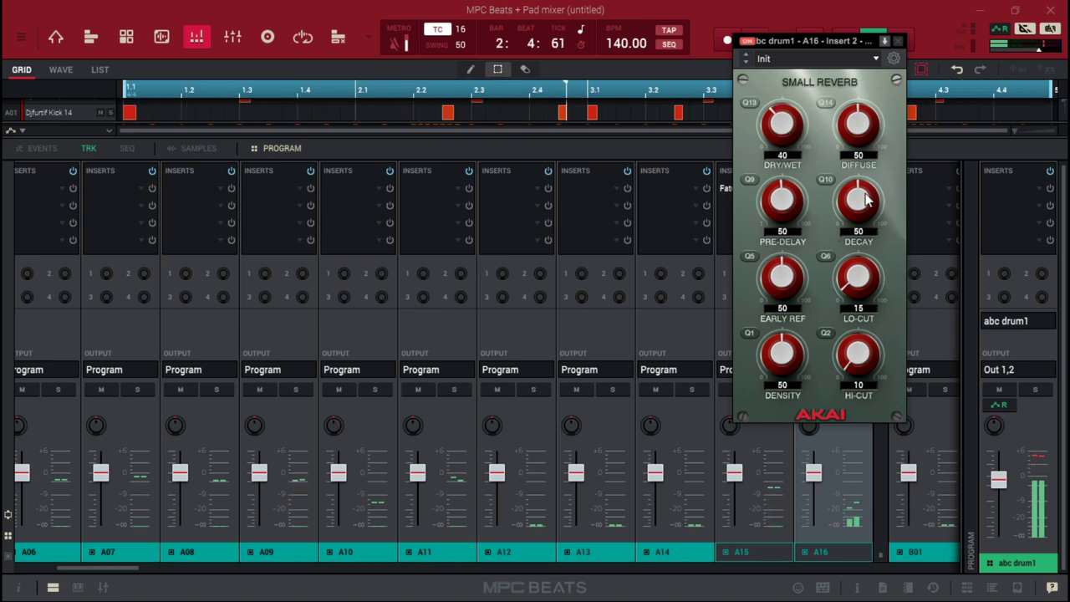
drag(857, 199, 857, 209)
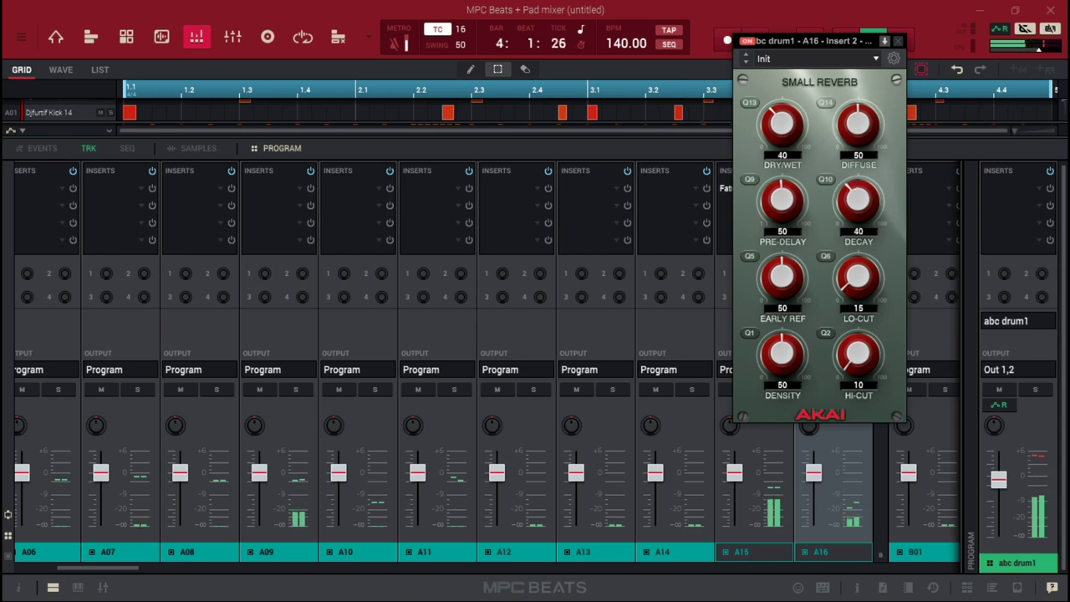
drag(857, 123, 858, 119)
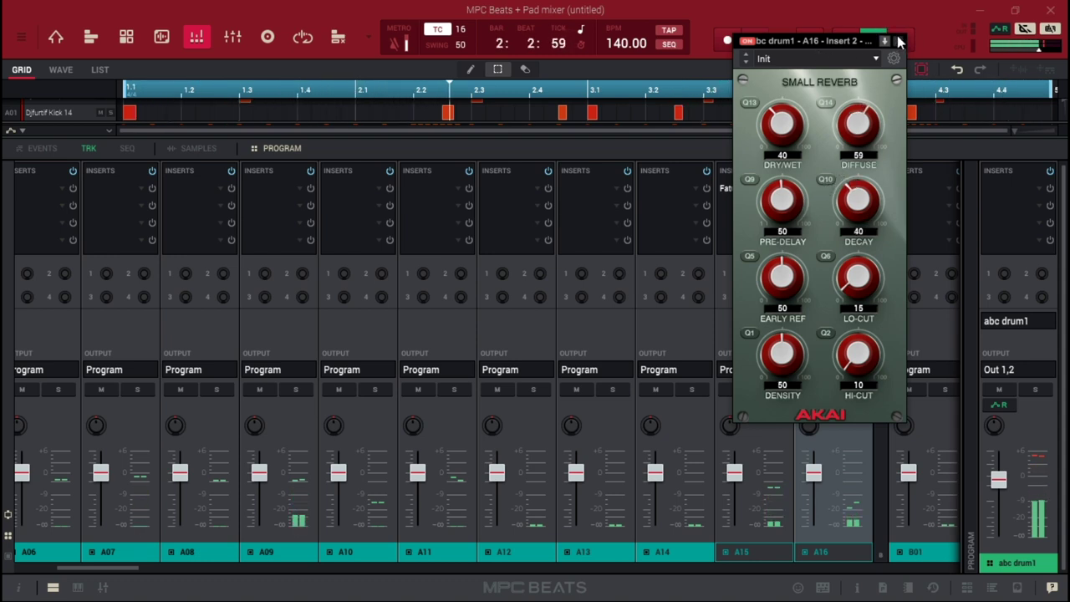
click(899, 41)
Step: Raise the level of pad A16 slightly and lower the level of pad A15
drag(813, 473, 813, 468)
drag(734, 472, 735, 487)
mouse_move(813, 479)
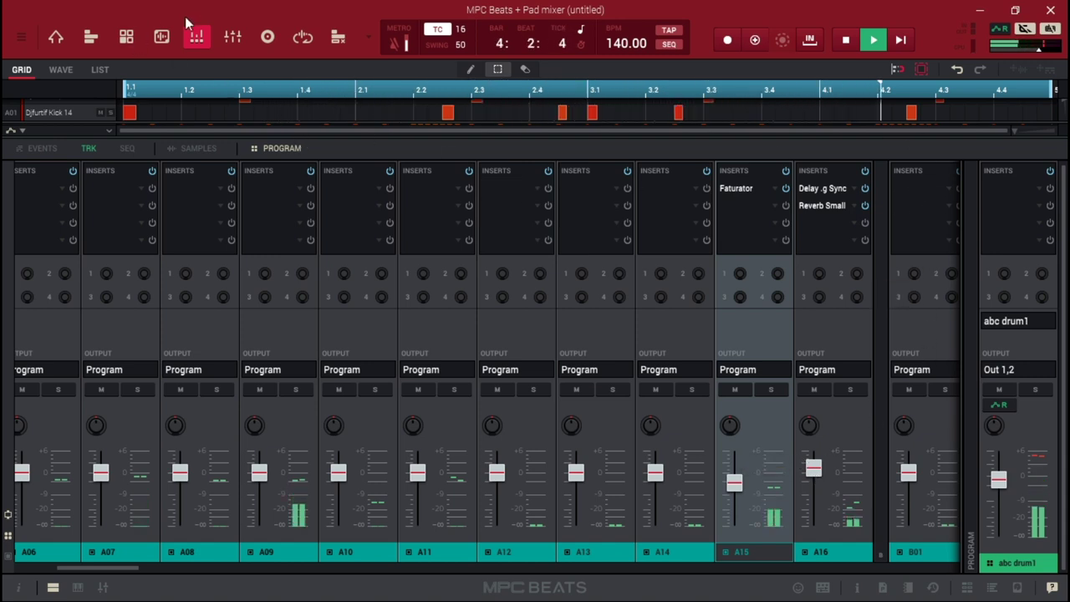
Step: Unmute Plugin 001 in the channel mixer, set its level to about -5.31 dB, and stop playback
click(236, 36)
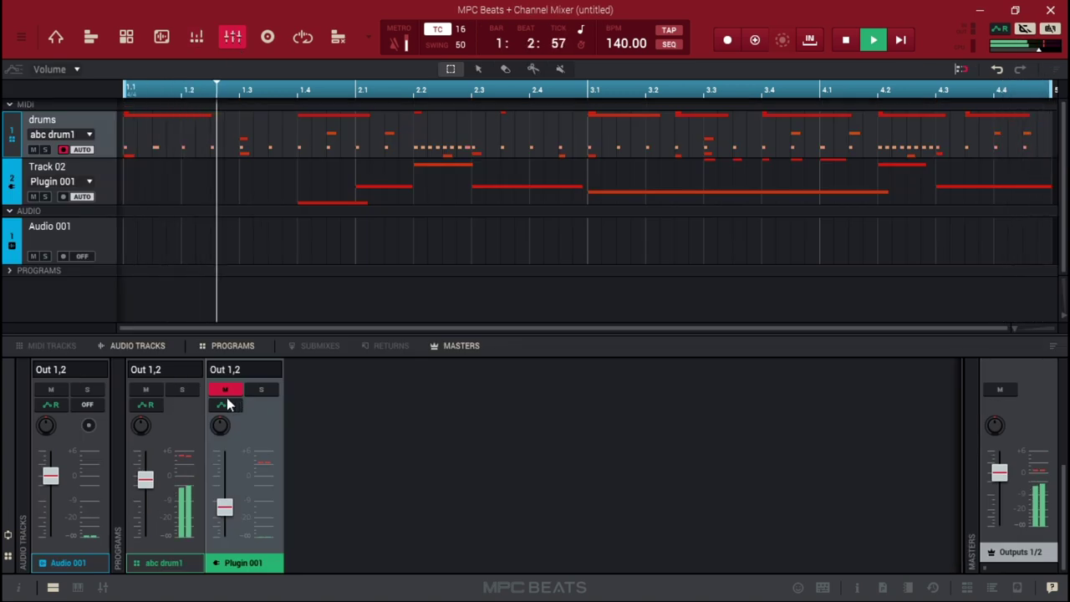
click(226, 390)
drag(224, 507, 230, 491)
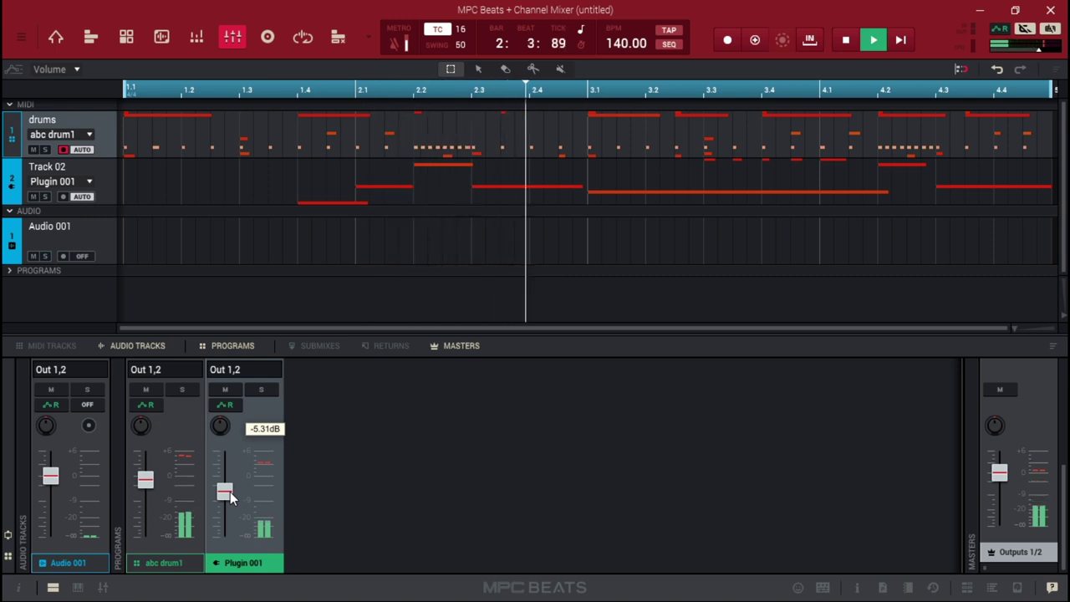
key(space)
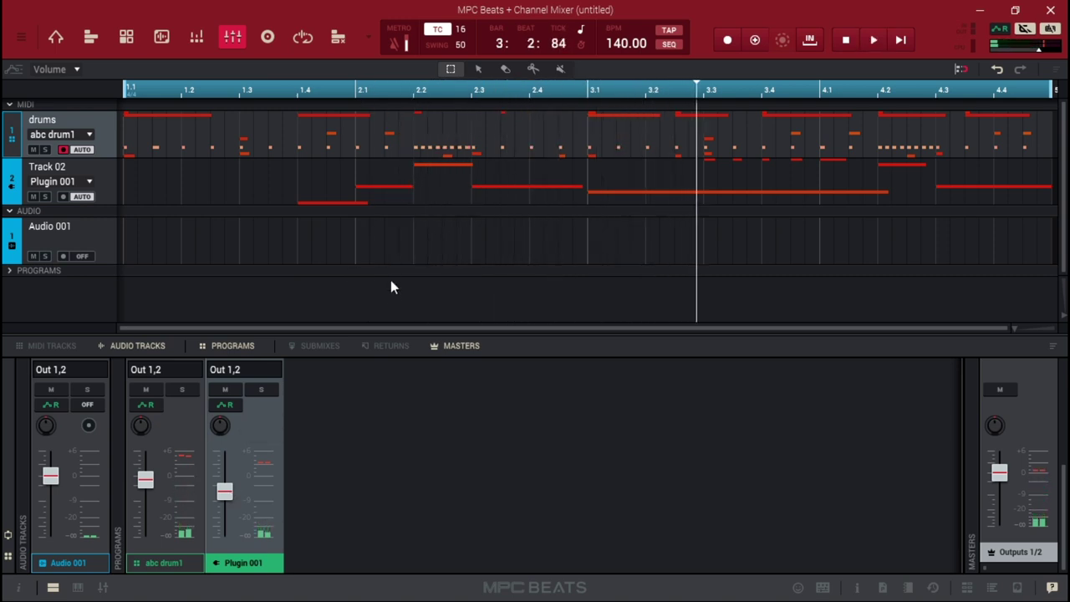
Step: Enlarge the channel mixer to show the inserts and load the Sugar Bytes Looperator VST into Plugin 001's first insert slot
drag(376, 333, 383, 86)
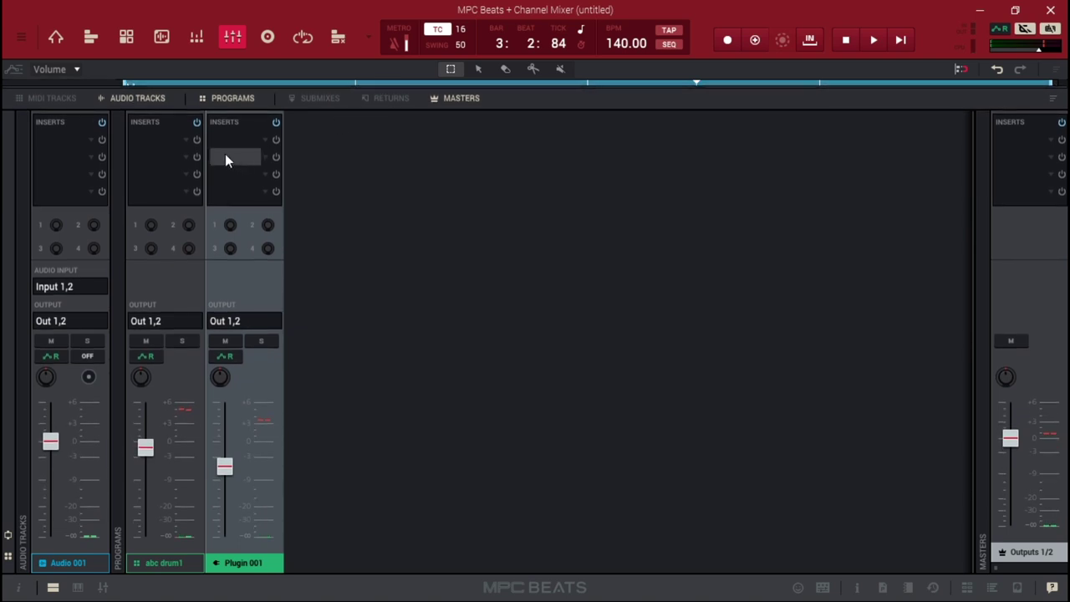
double_click(260, 139)
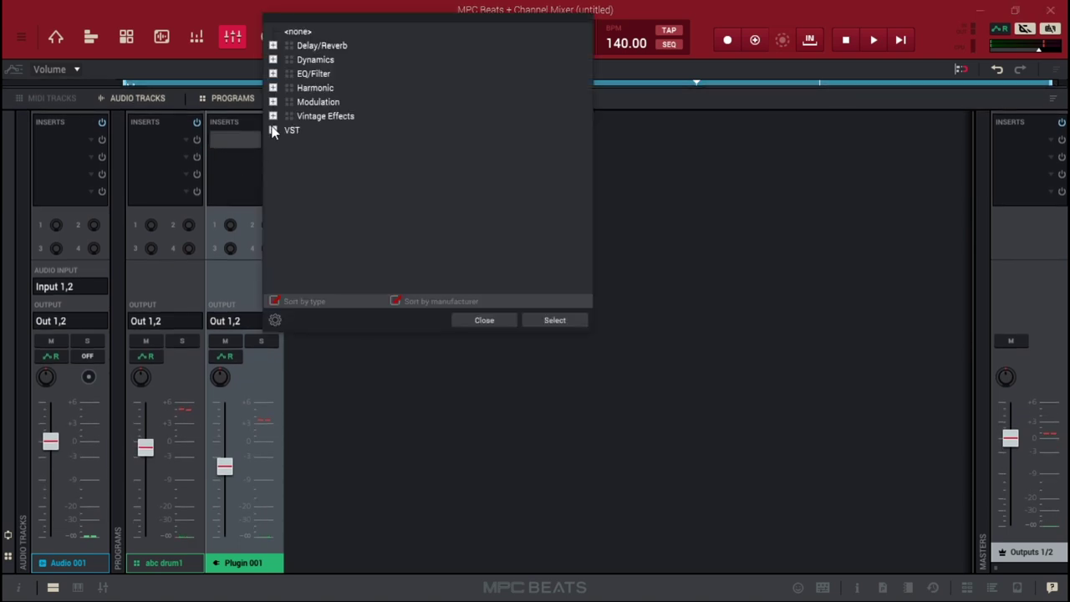
click(272, 131)
drag(586, 102, 598, 266)
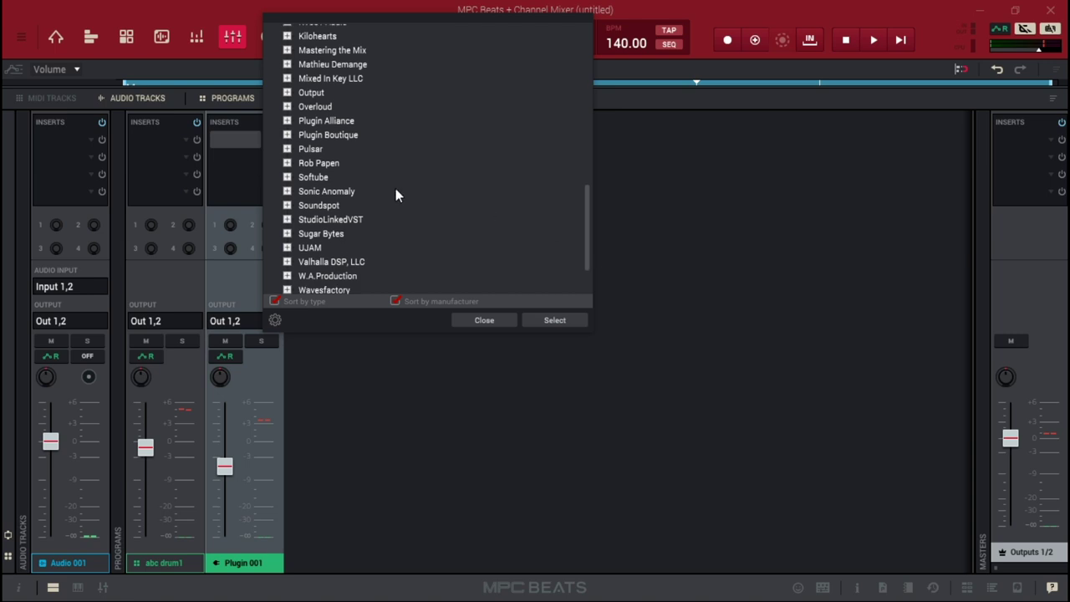
click(287, 234)
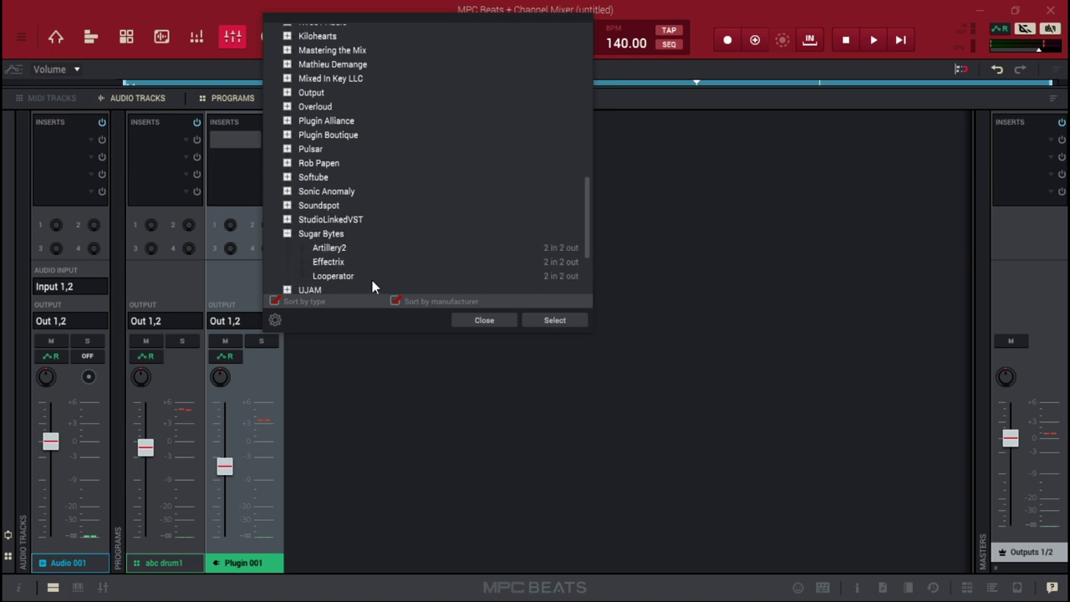
double_click(330, 278)
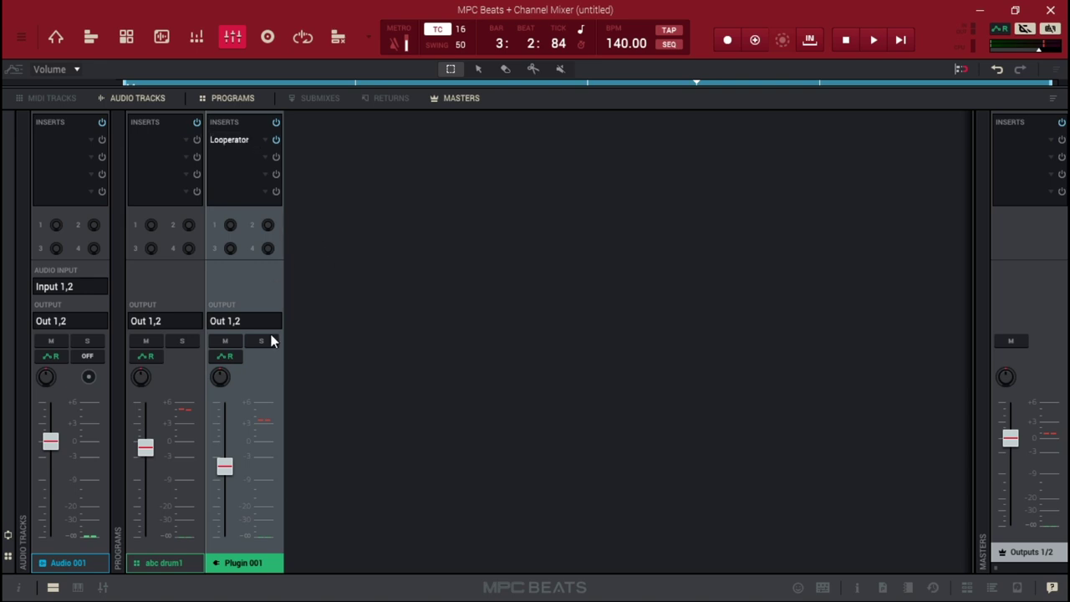
Step: Start playback, open Plugin 001's Looperator insert and remove the Filter and FX 1 effects on step 12
key(space)
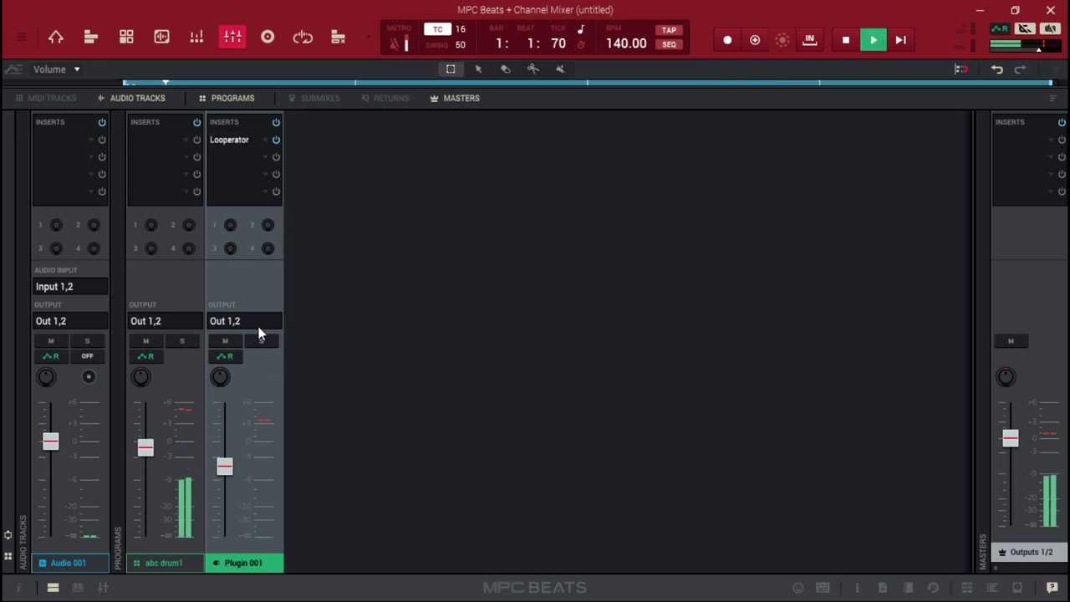
double_click(238, 140)
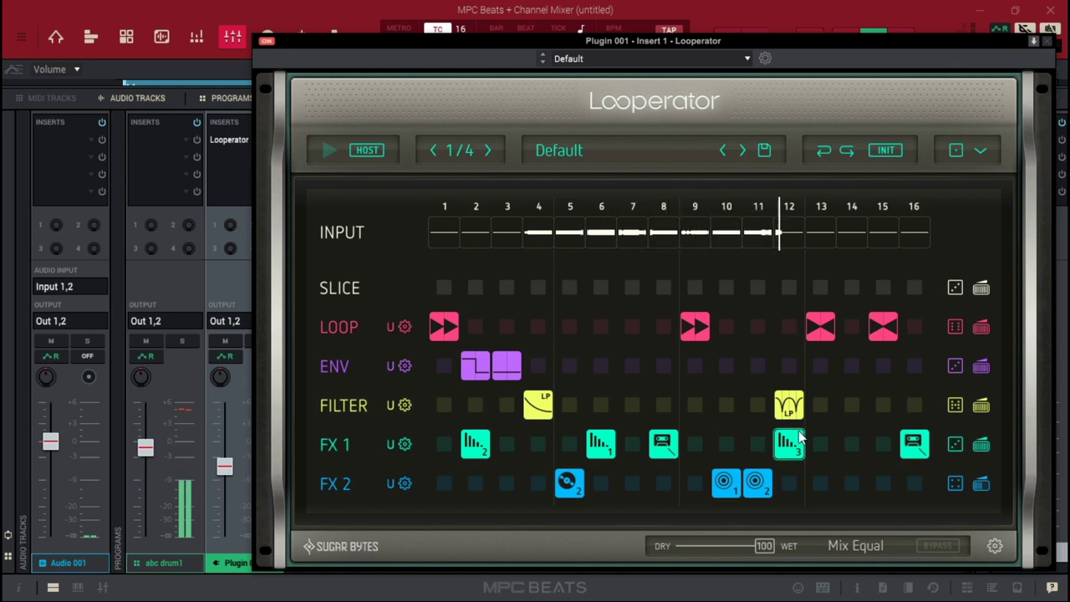
click(788, 405)
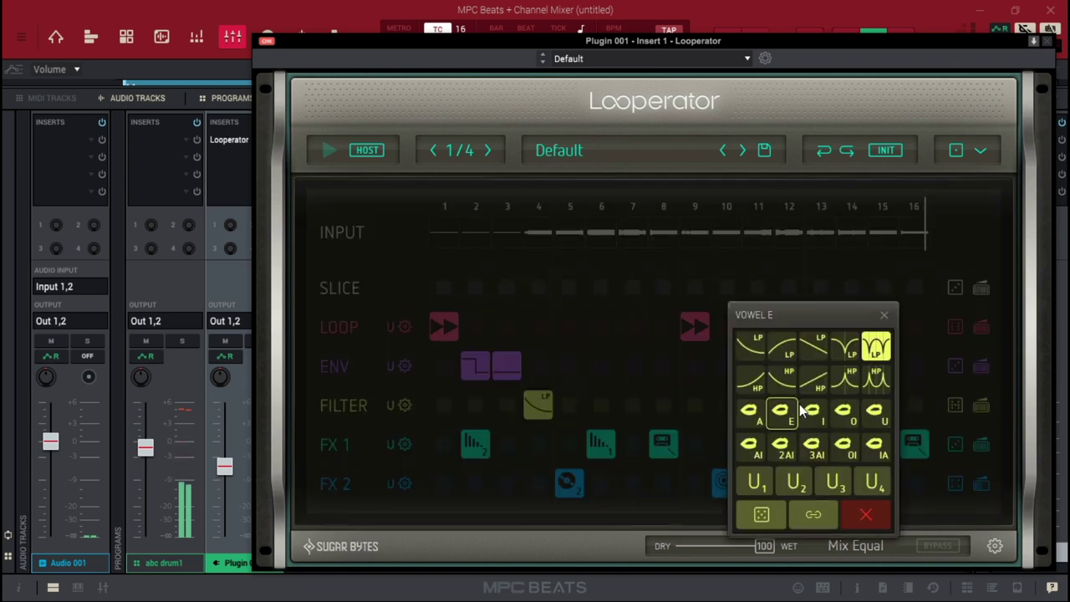
click(920, 296)
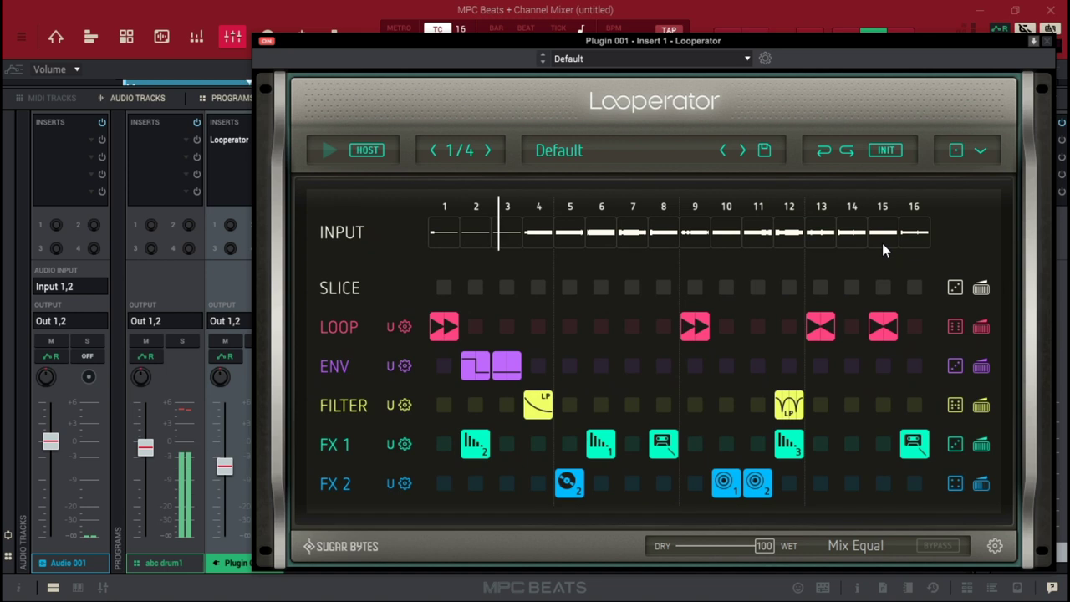
right_click(785, 406)
right_click(785, 443)
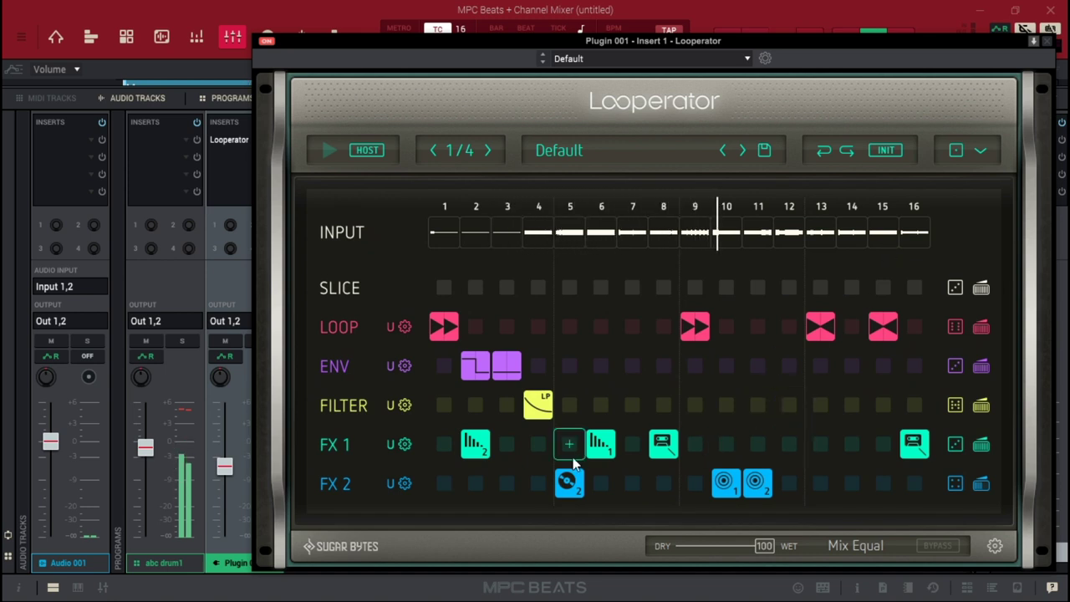
Step: Clear Looperator's FX 1 effect on step 6 and its FX 2 effects on steps 5, 10 and 11
right_click(610, 458)
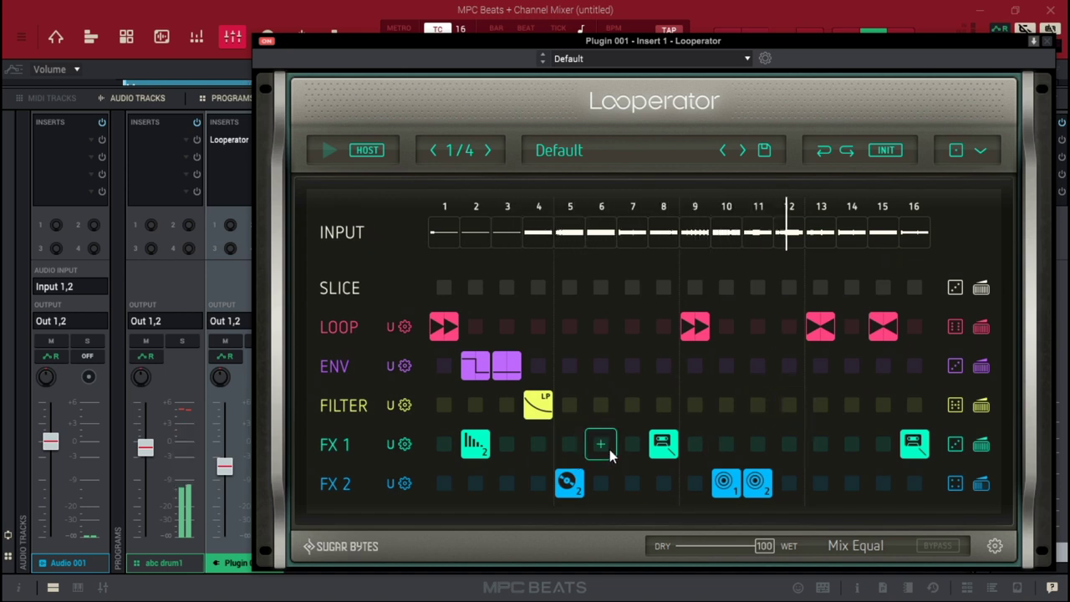
right_click(578, 489)
right_click(724, 483)
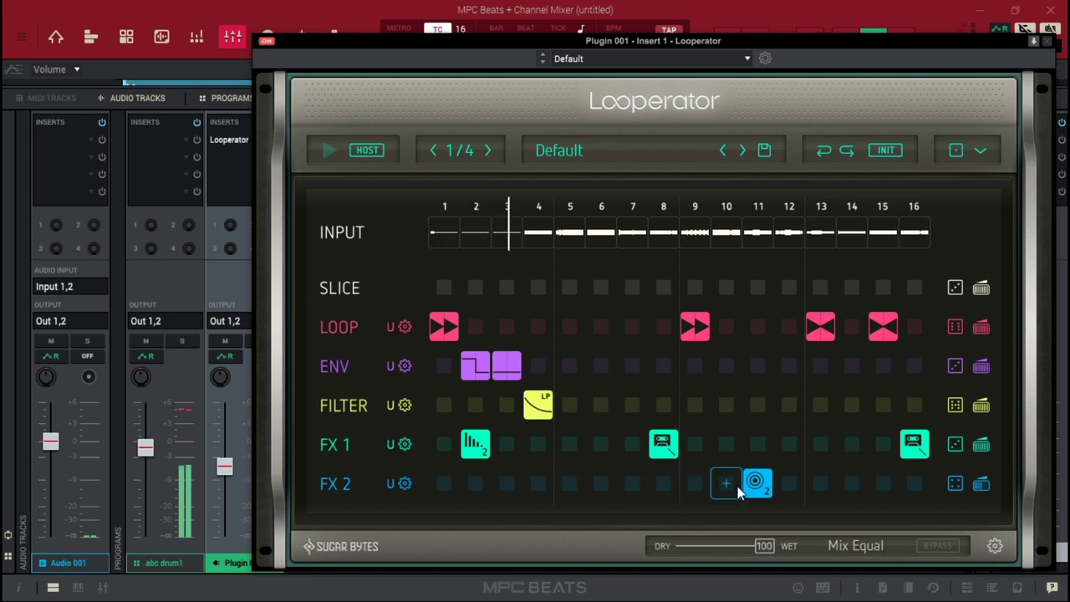
right_click(754, 485)
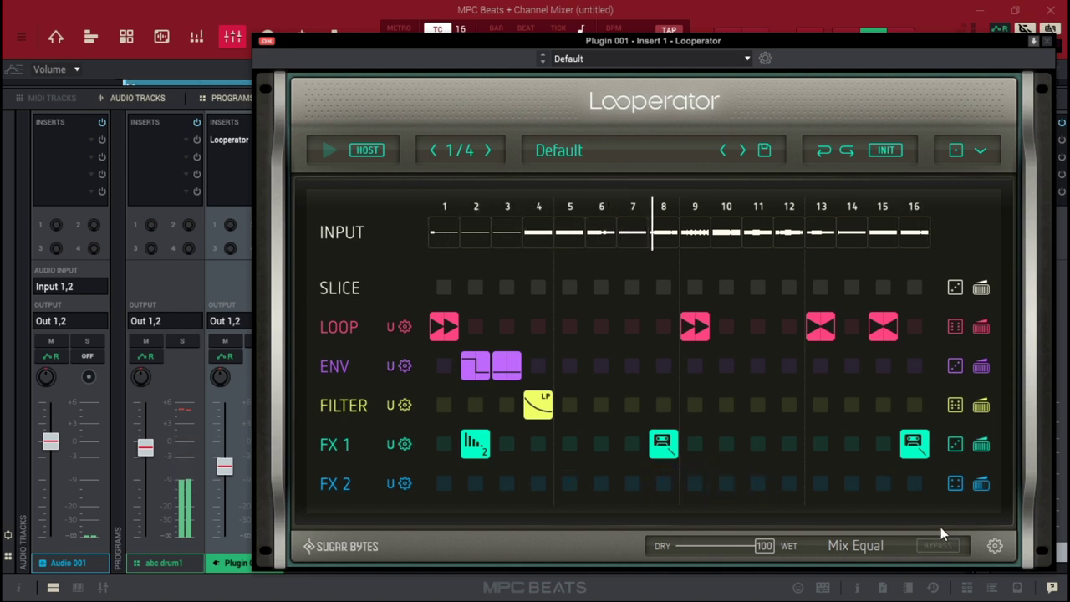
Step: Close Looperator and lower Plugin 001's level slightly in the channel mixer
click(1047, 42)
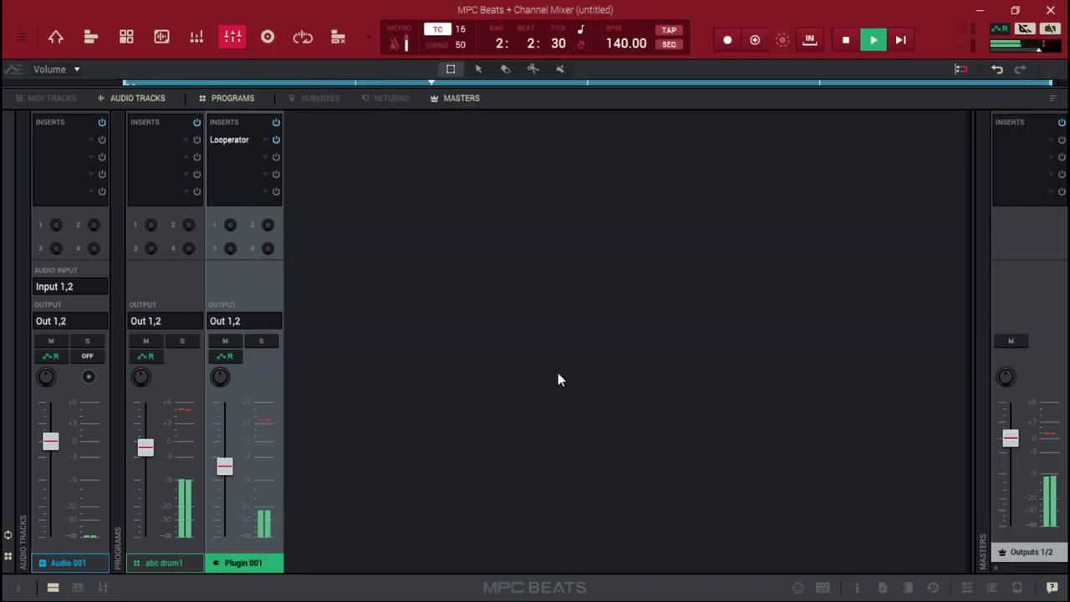
mouse_move(228, 437)
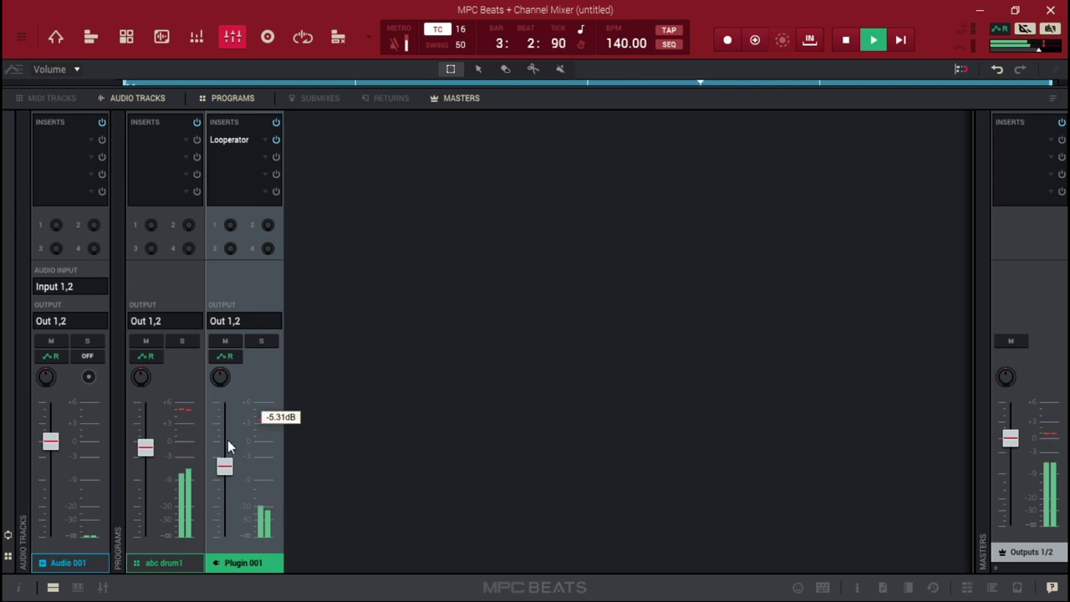
drag(225, 468, 226, 474)
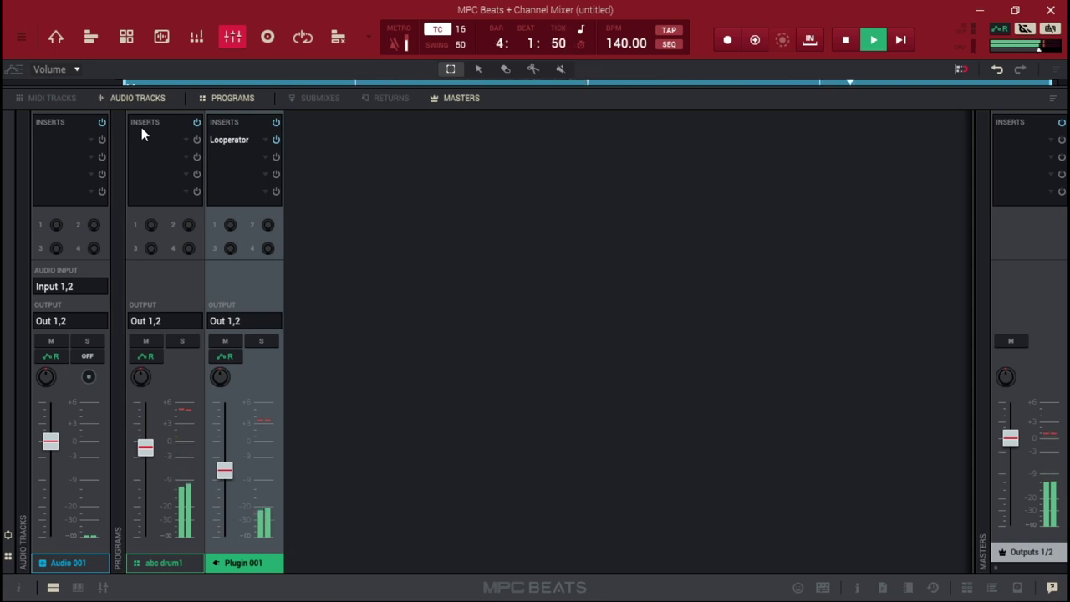
Step: Return to Main Mode and save the project as "demos2 tuto mpc beat" in the MPC Beats documents folder
click(56, 37)
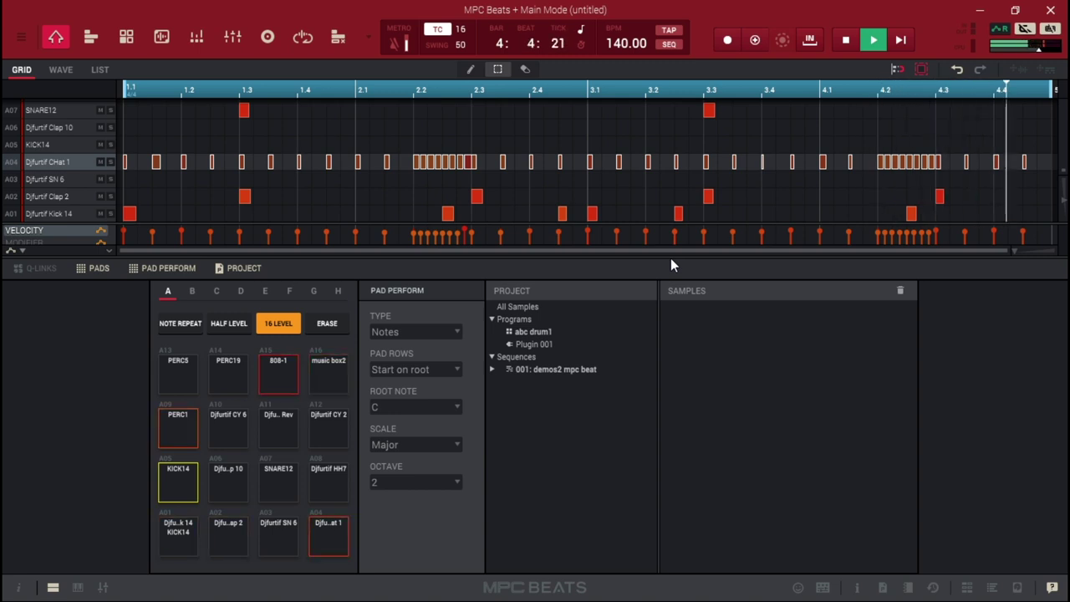
click(21, 40)
mouse_move(37, 59)
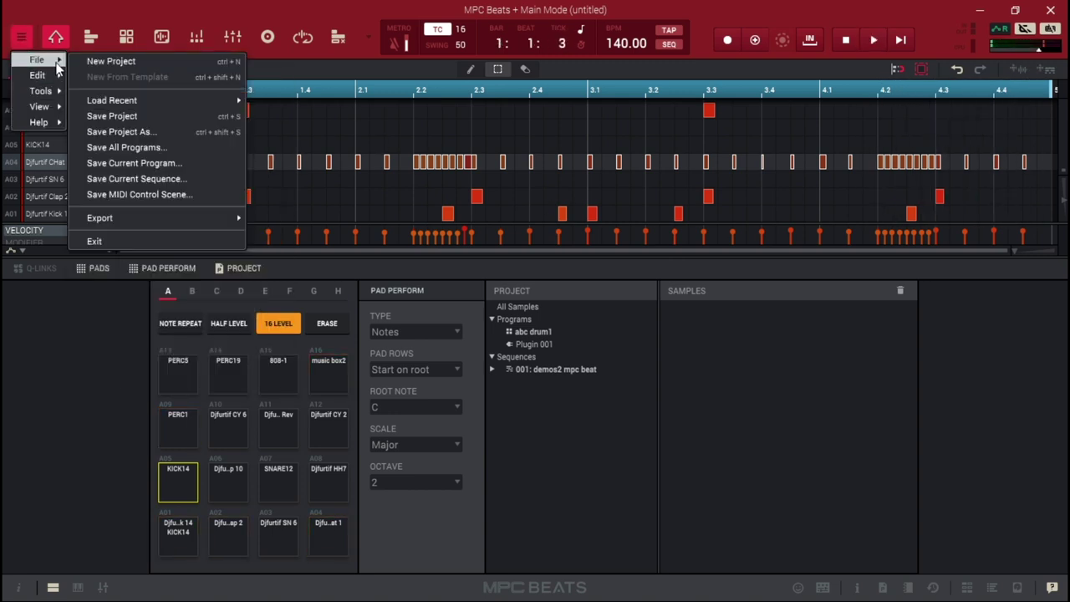
click(123, 115)
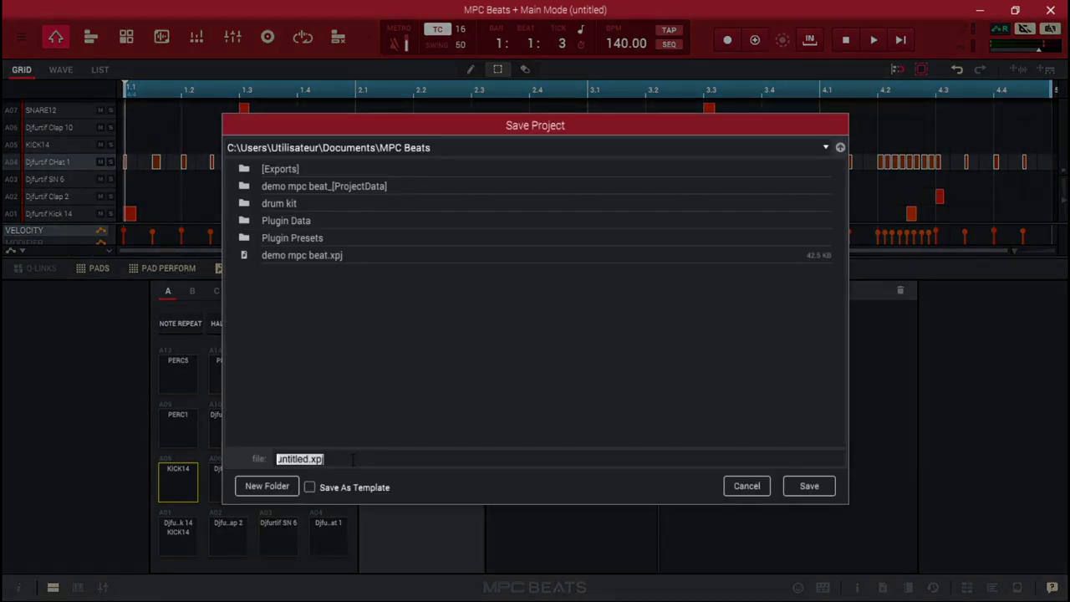
text(demos2 tuto mpc beat)
click(806, 486)
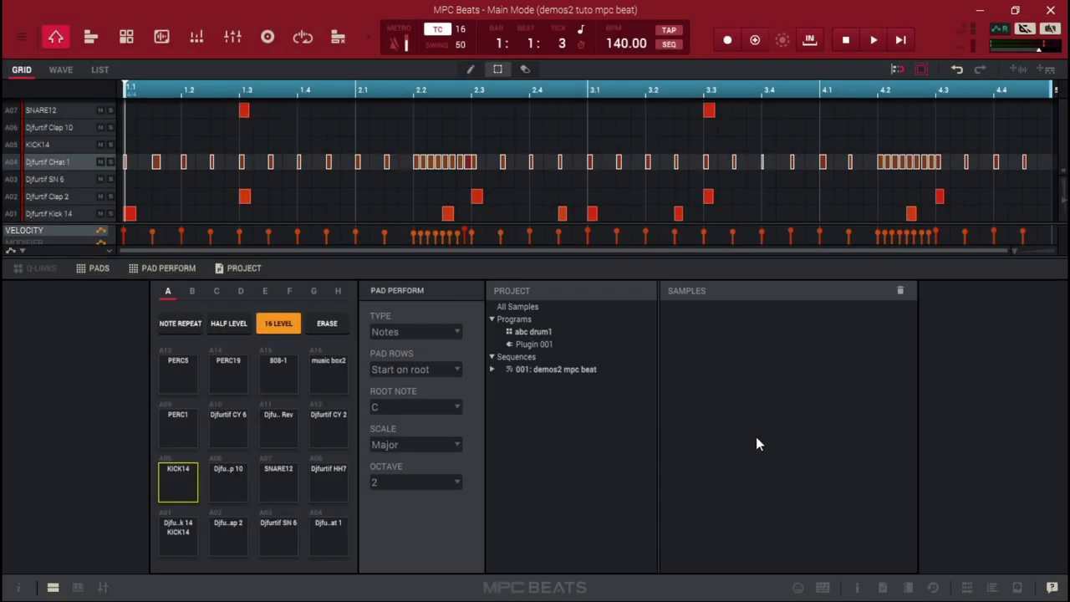
Step: Play back the saved beat and check the program levels in the channel mixer
key(space)
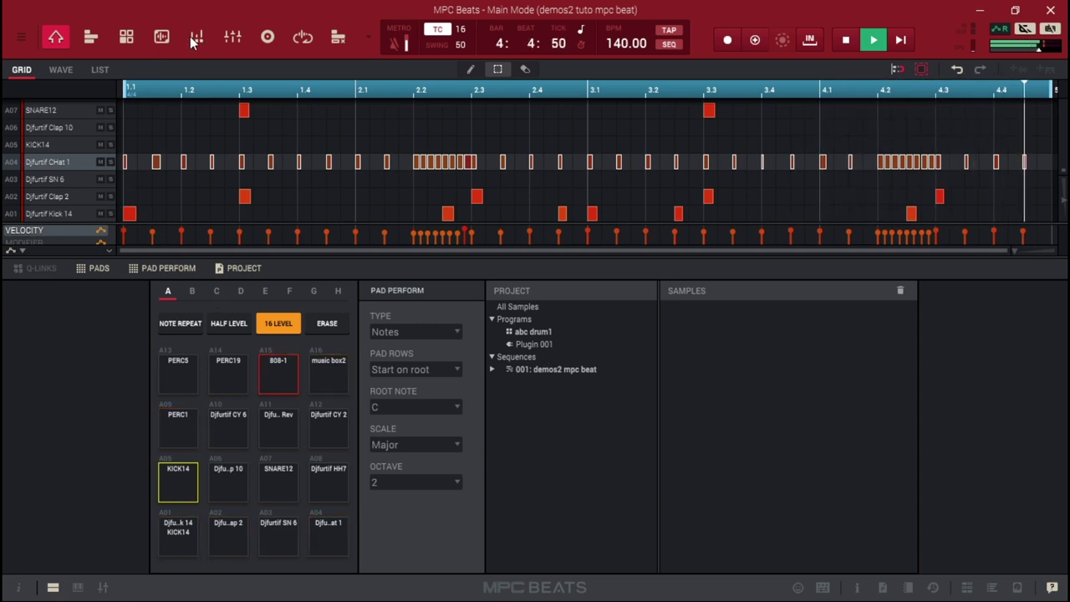
click(232, 37)
key(space)
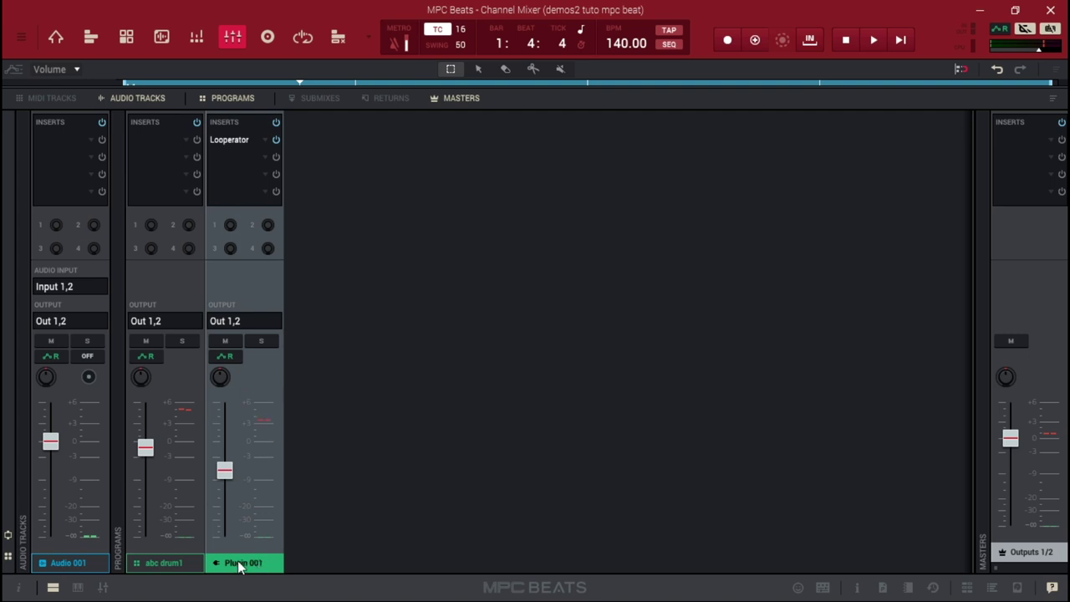
key(space)
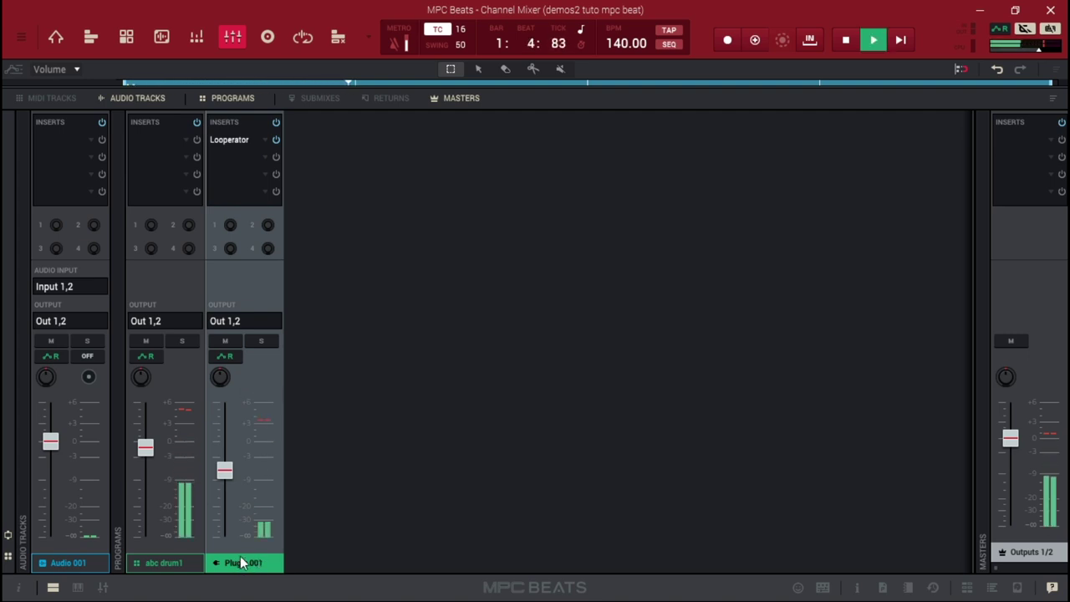